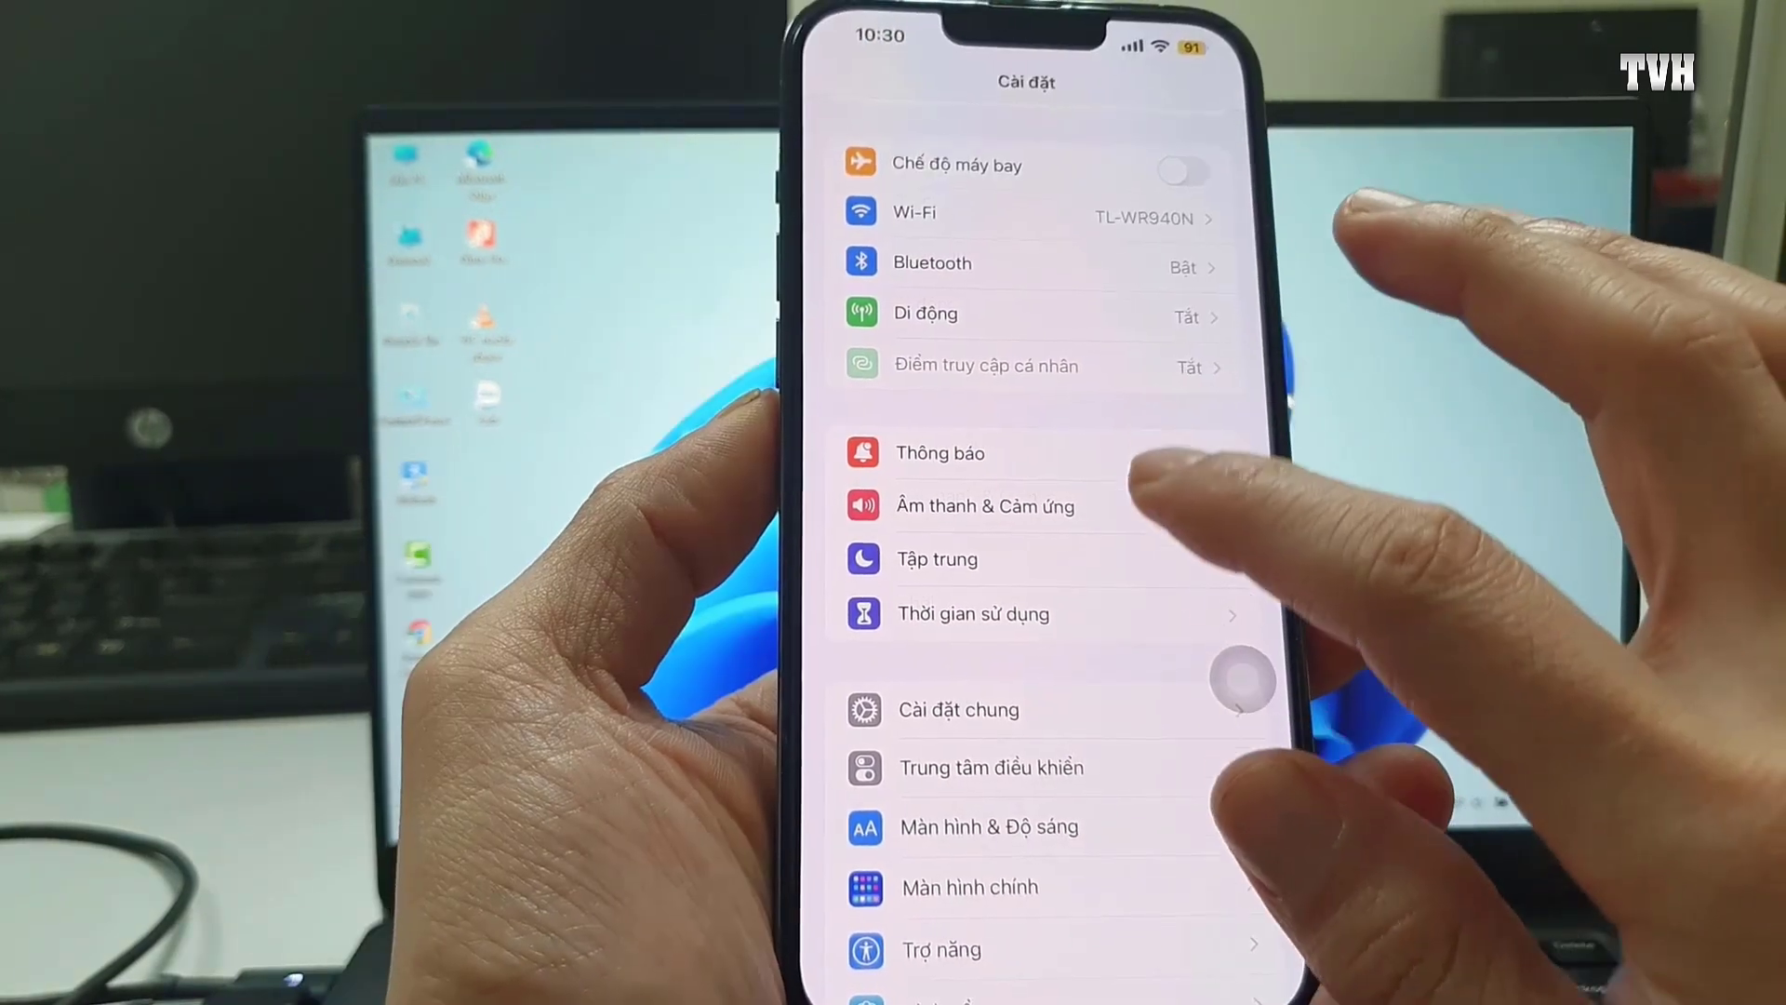
scroll(977, 512, "up", 2)
left_click(972, 699)
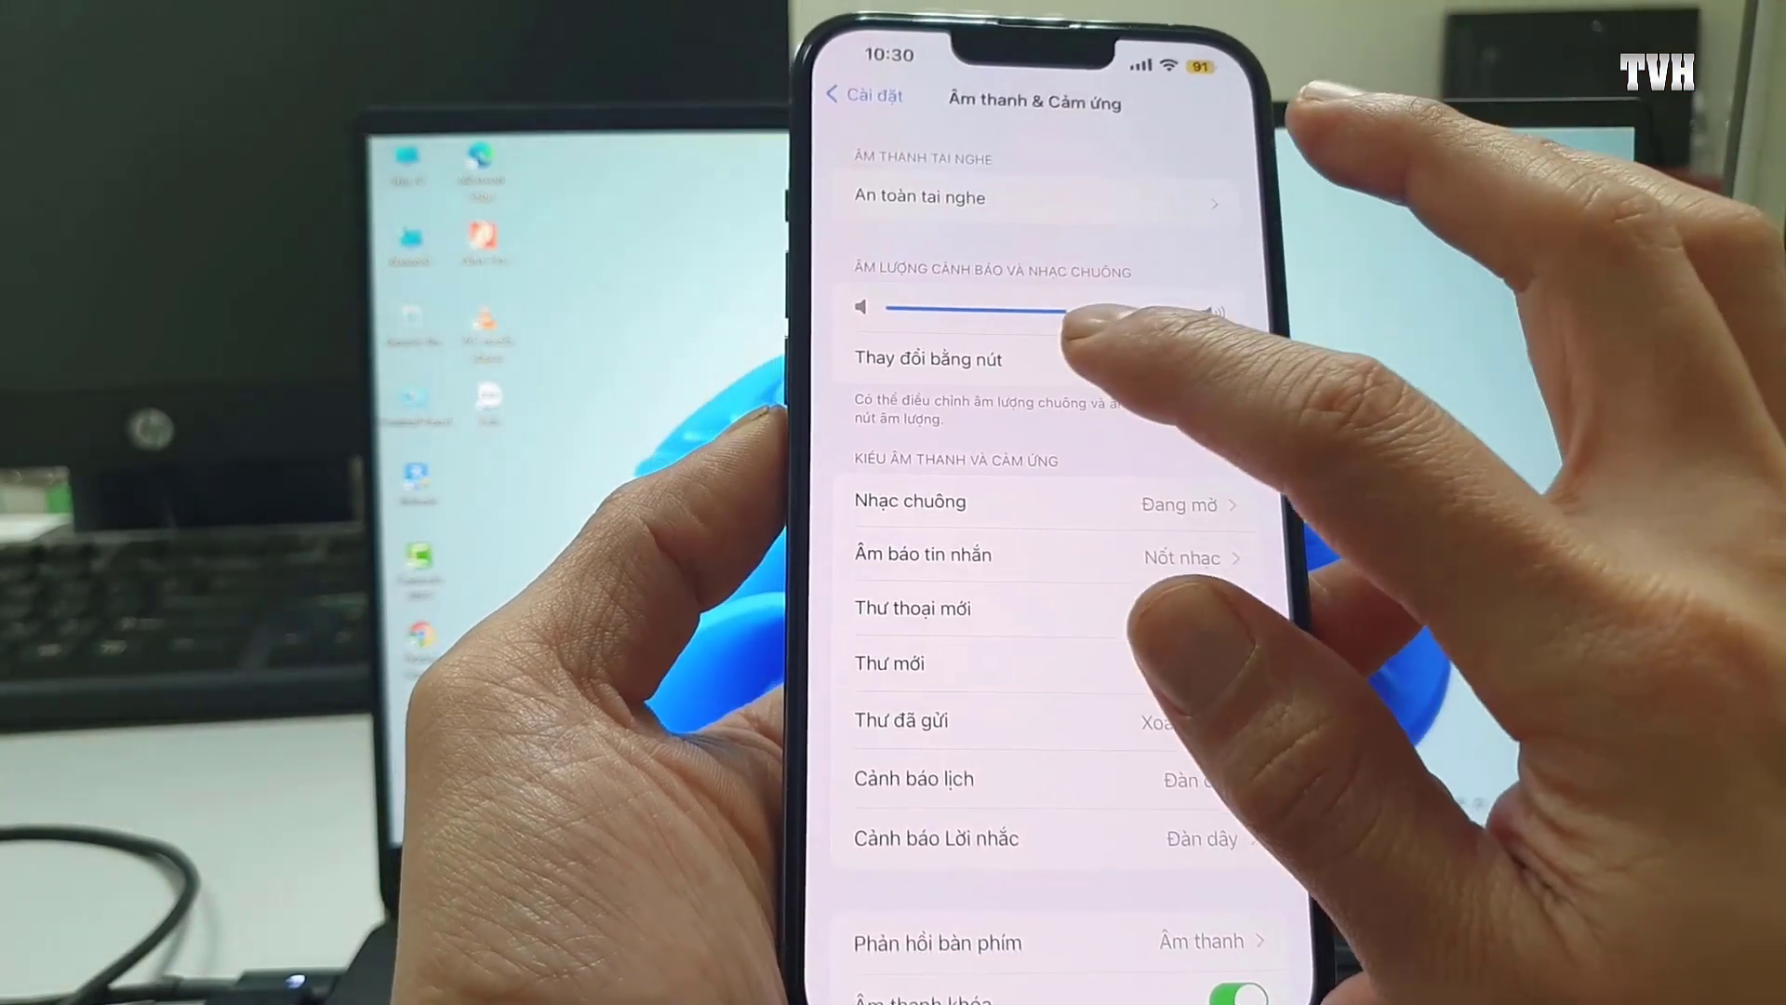
left_click_drag(1066, 309, 1169, 309)
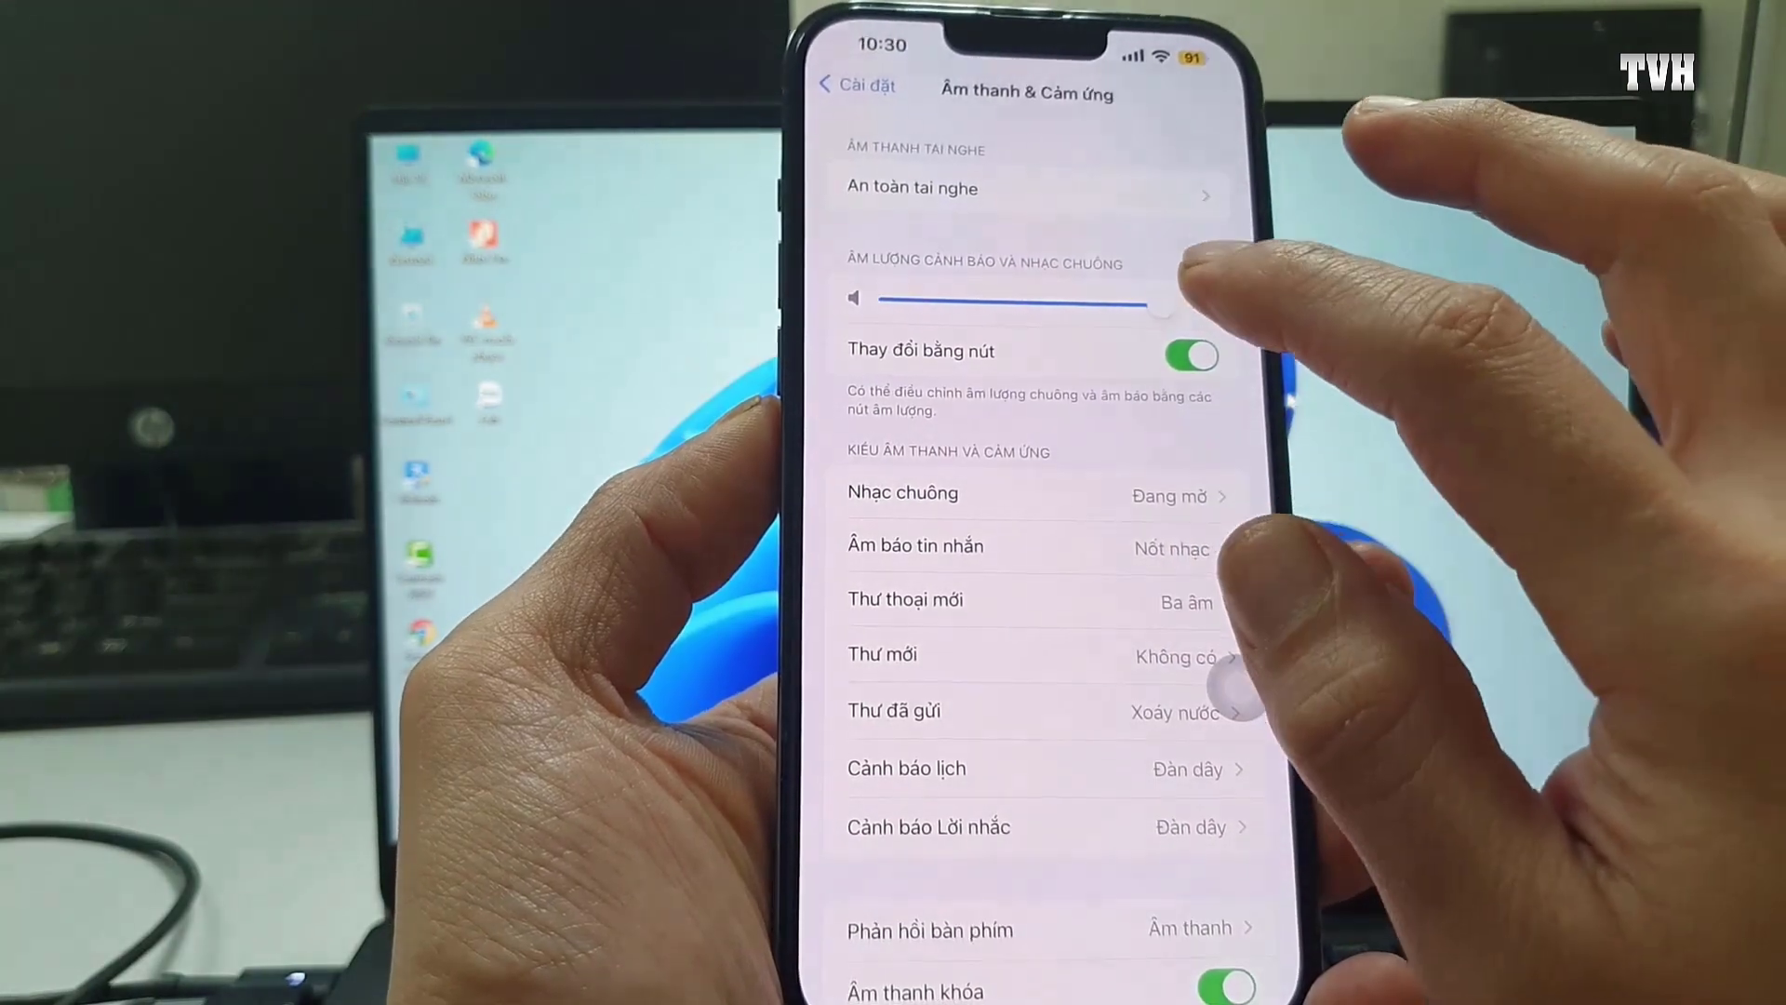
left_click(856, 85)
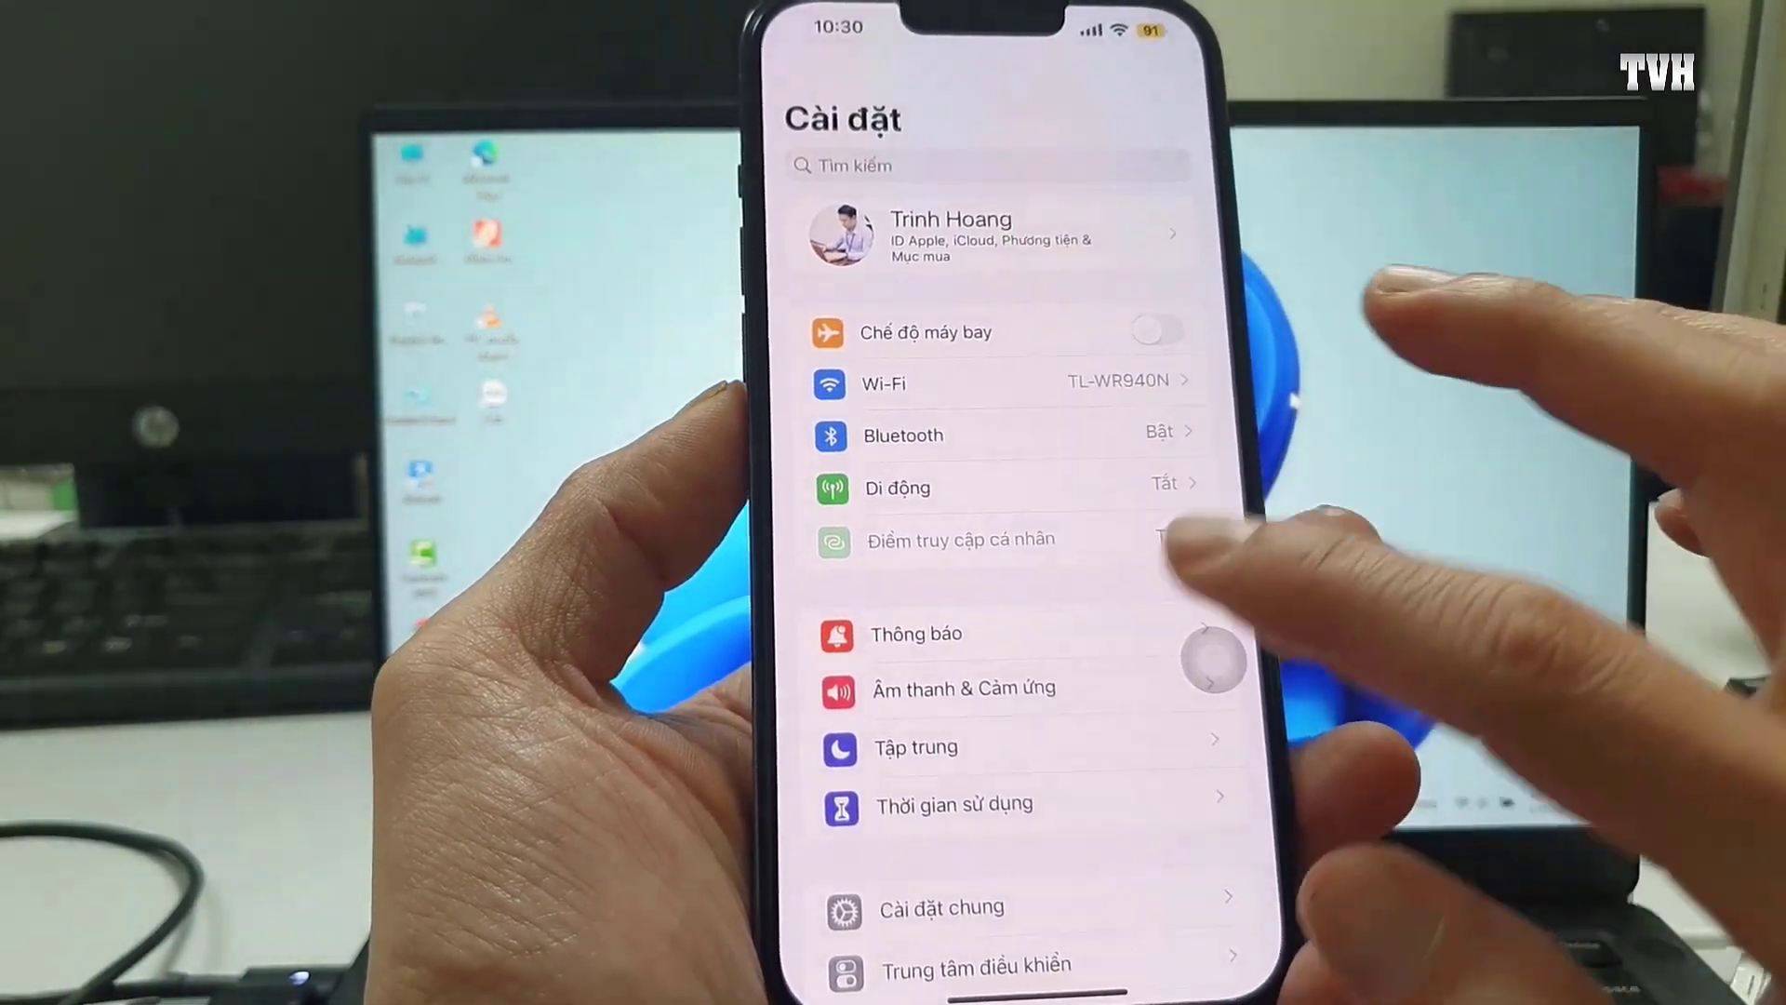
scroll(1014, 558, "down", 10)
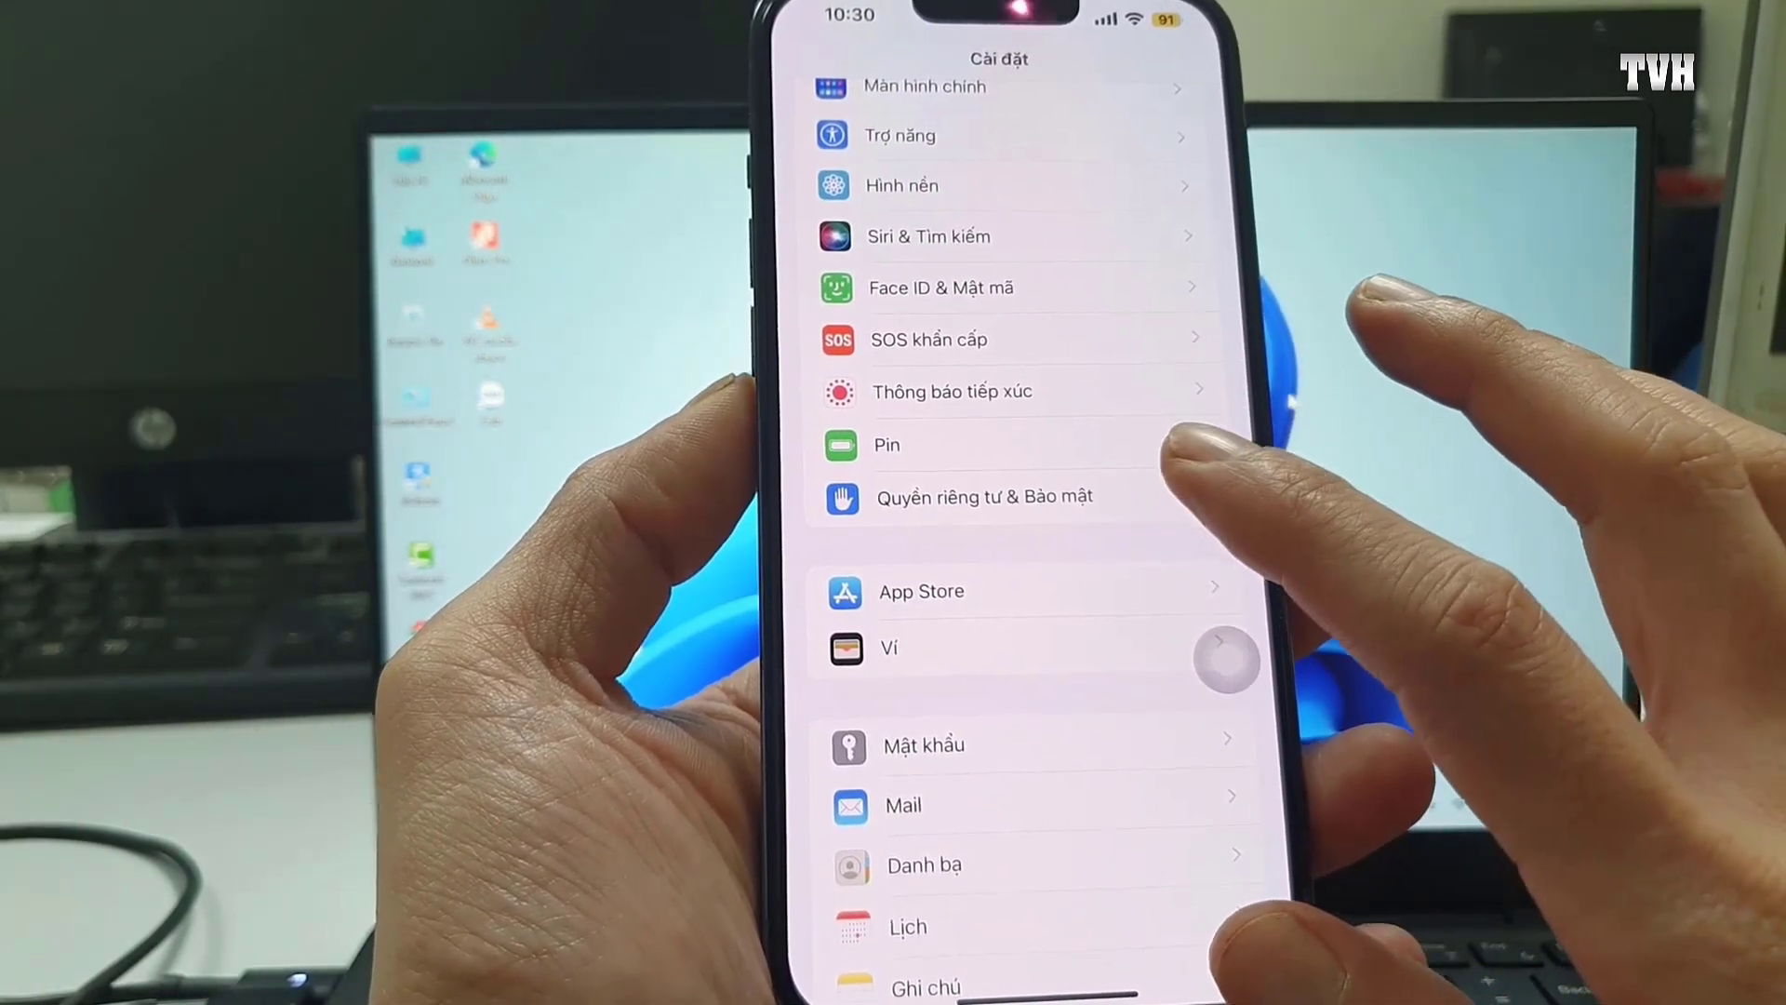
scroll(1014, 558, "up", 5)
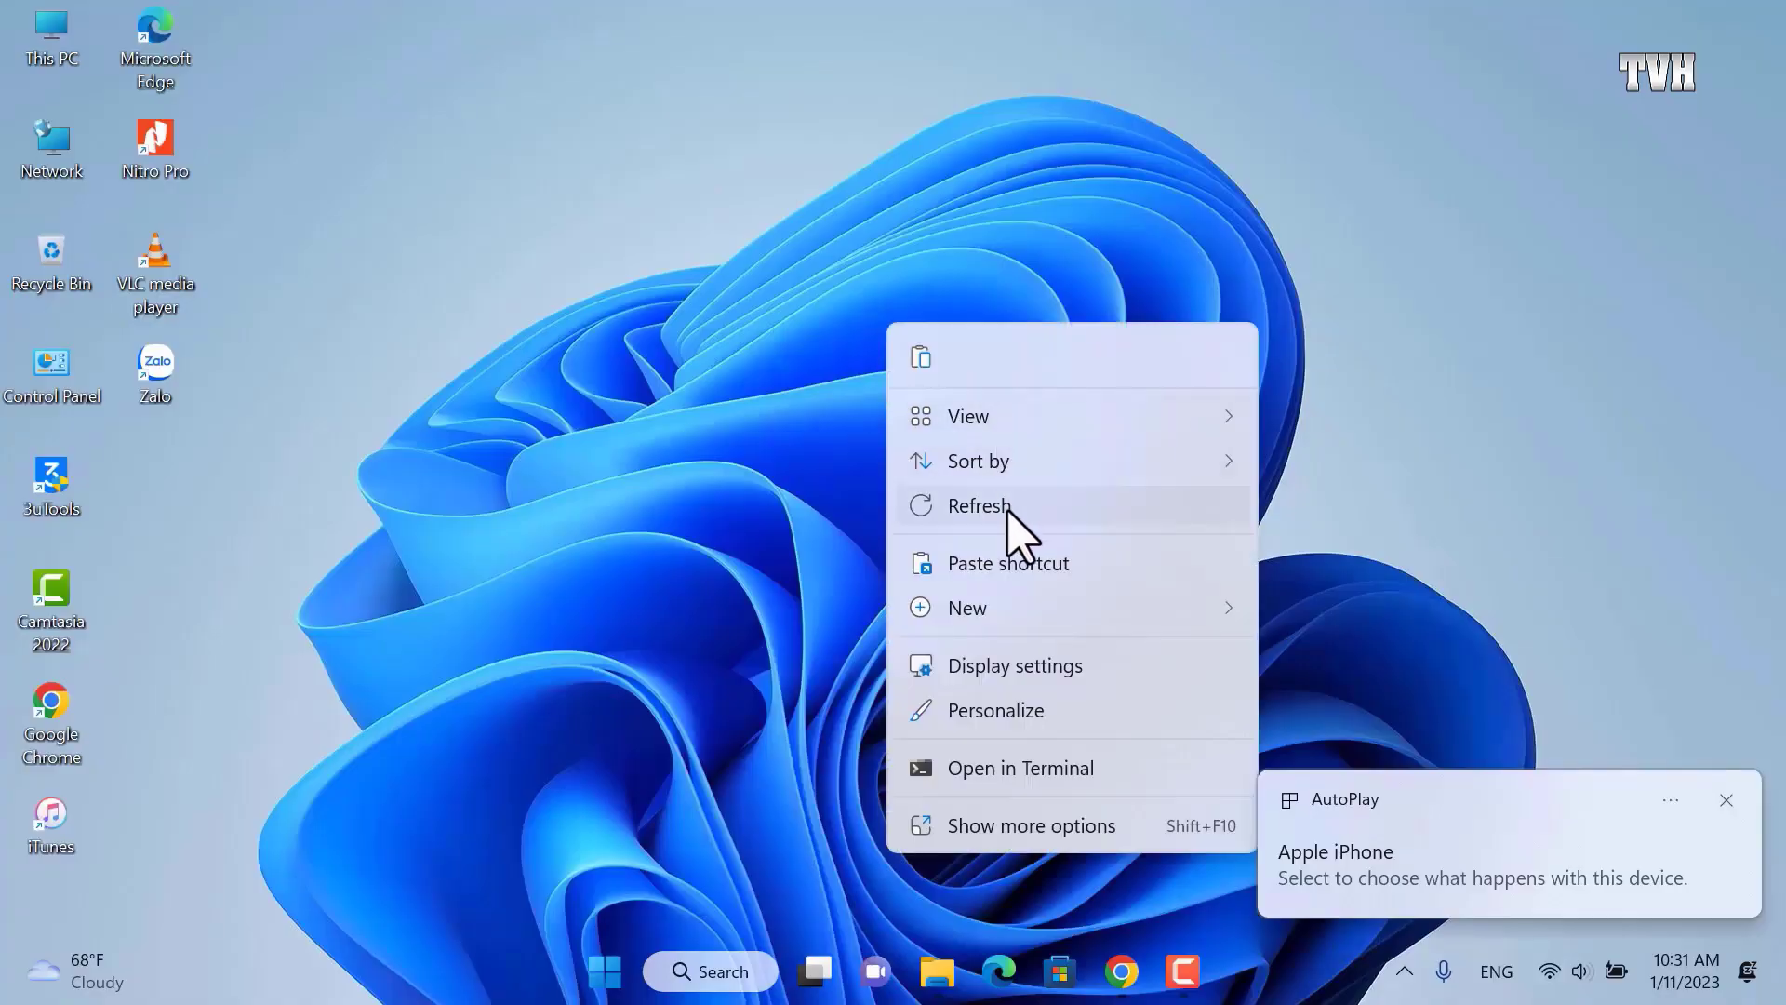
Open 3uTools with the iPhone connected, dismissing the connection reminder and postponing the offered update
left_click(1005, 508)
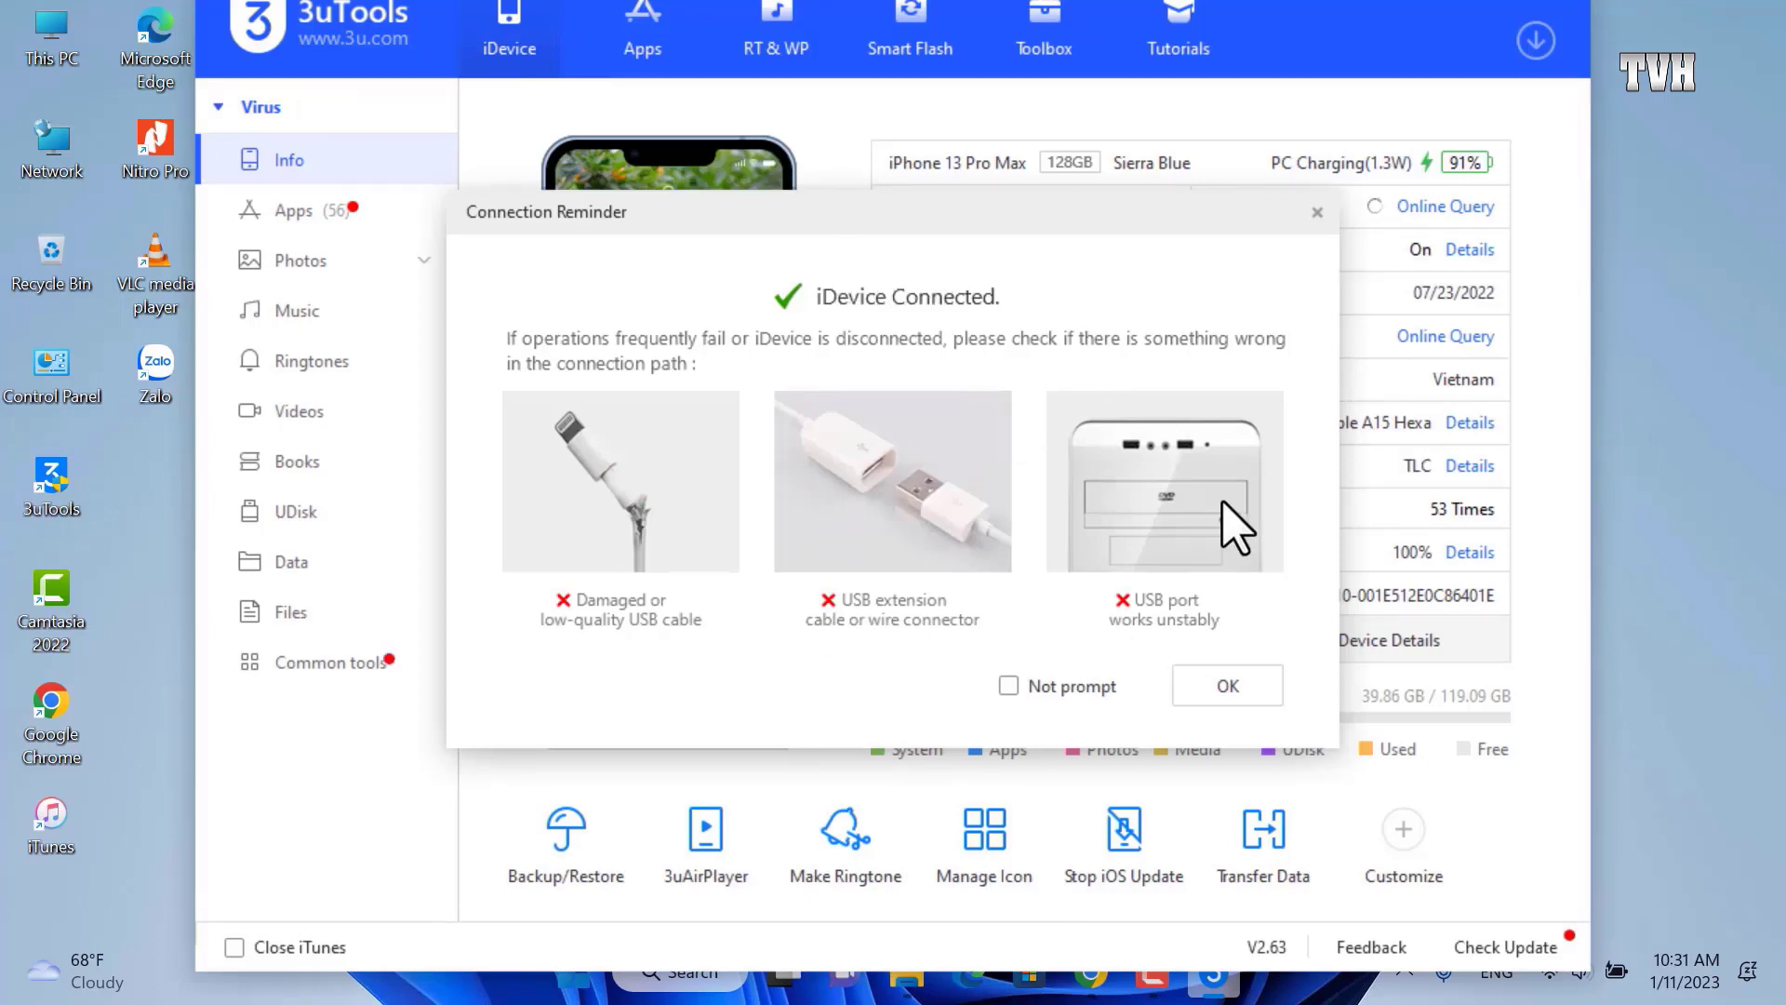
left_click(1261, 686)
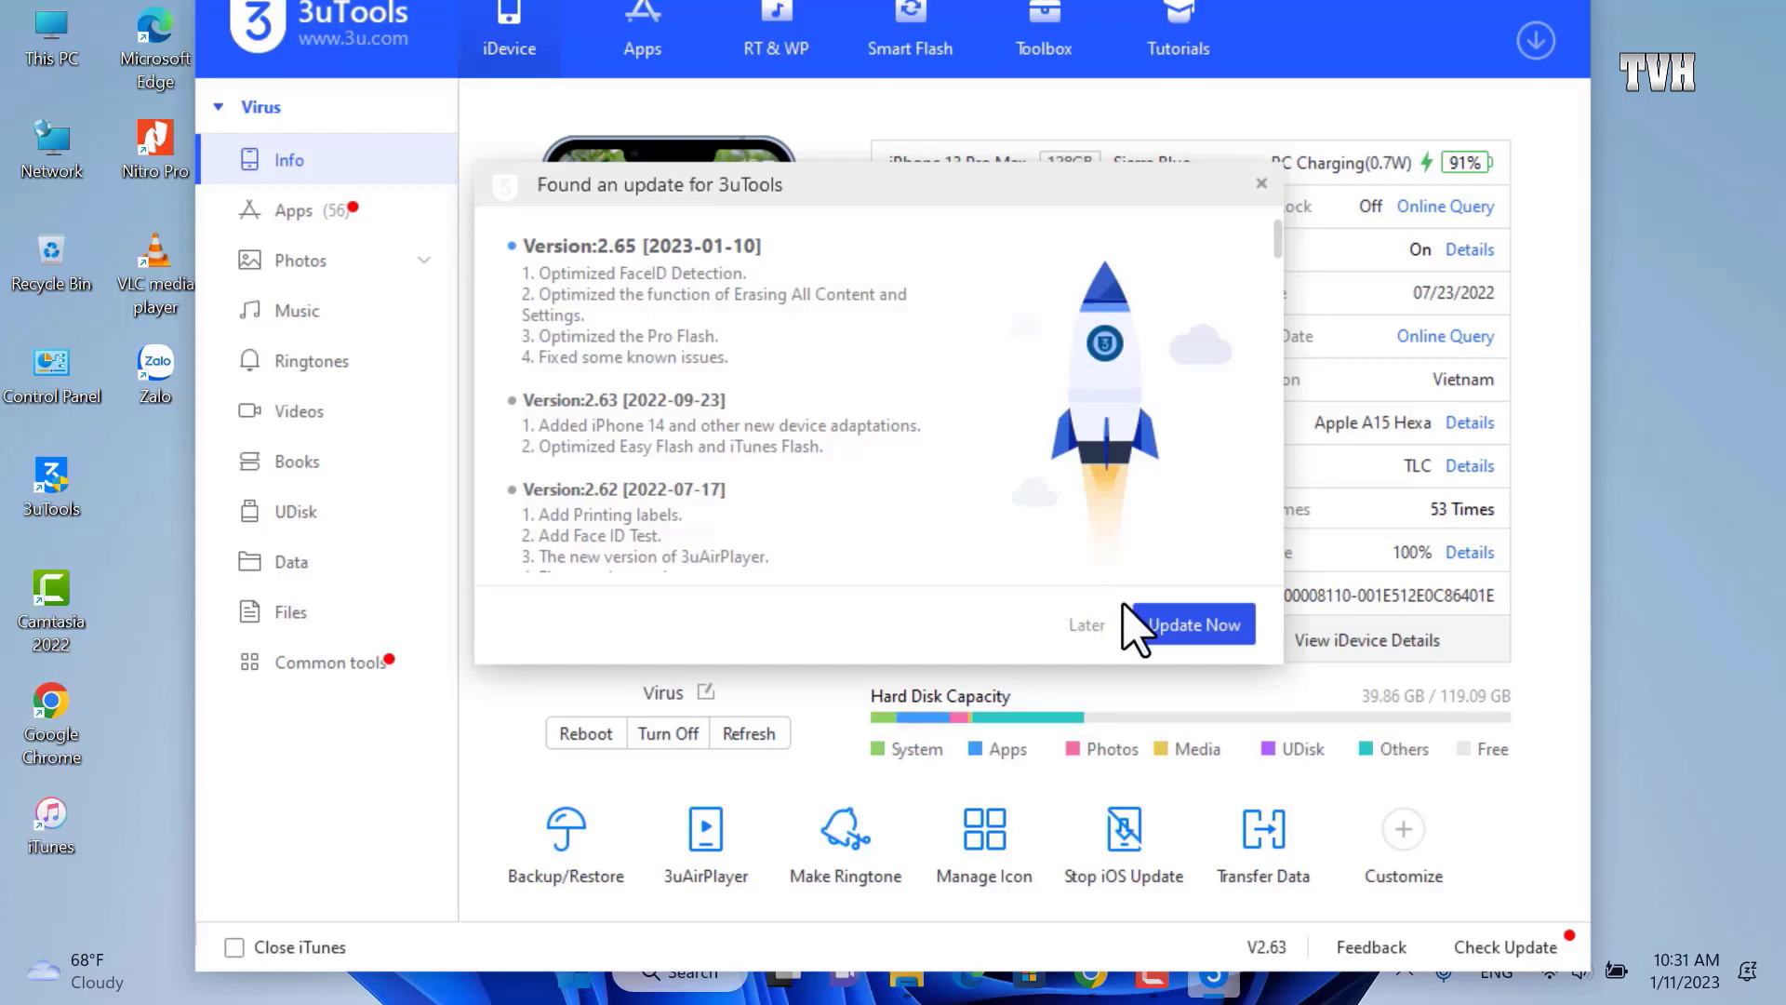
left_click(1087, 626)
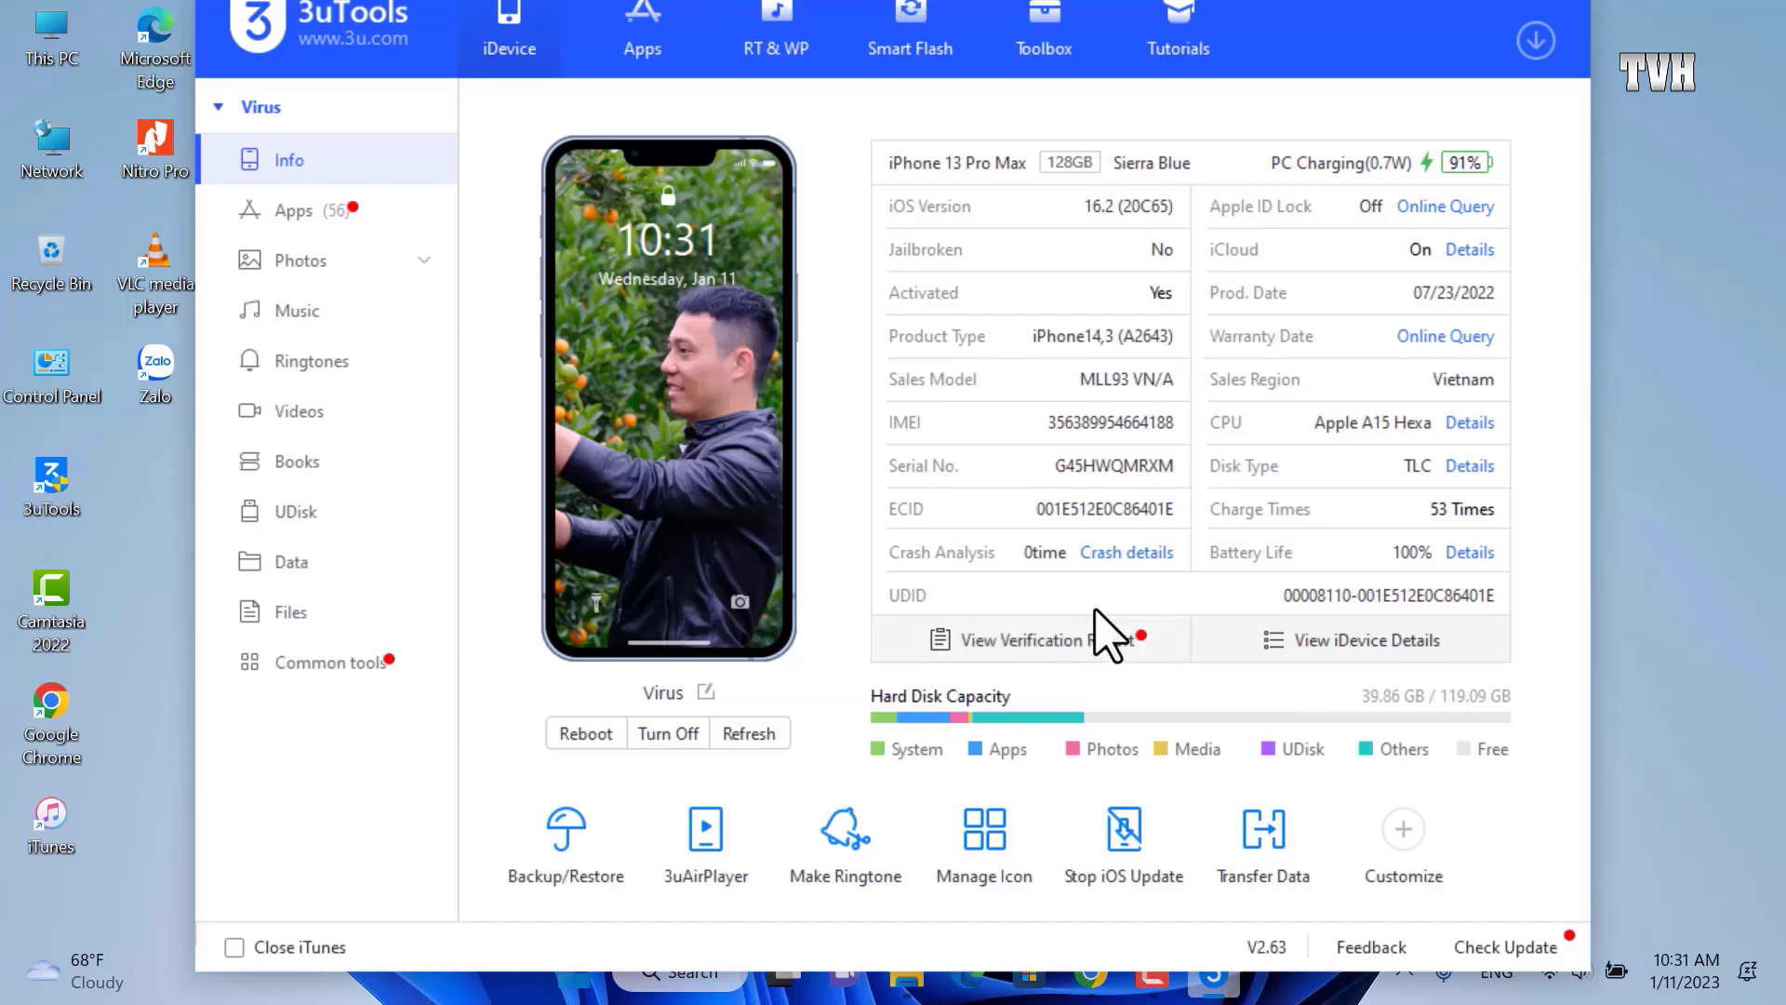
Start a ringtone import in the iPhone's Ringtones section and browse to the Music folder in Downloads
left_click(317, 366)
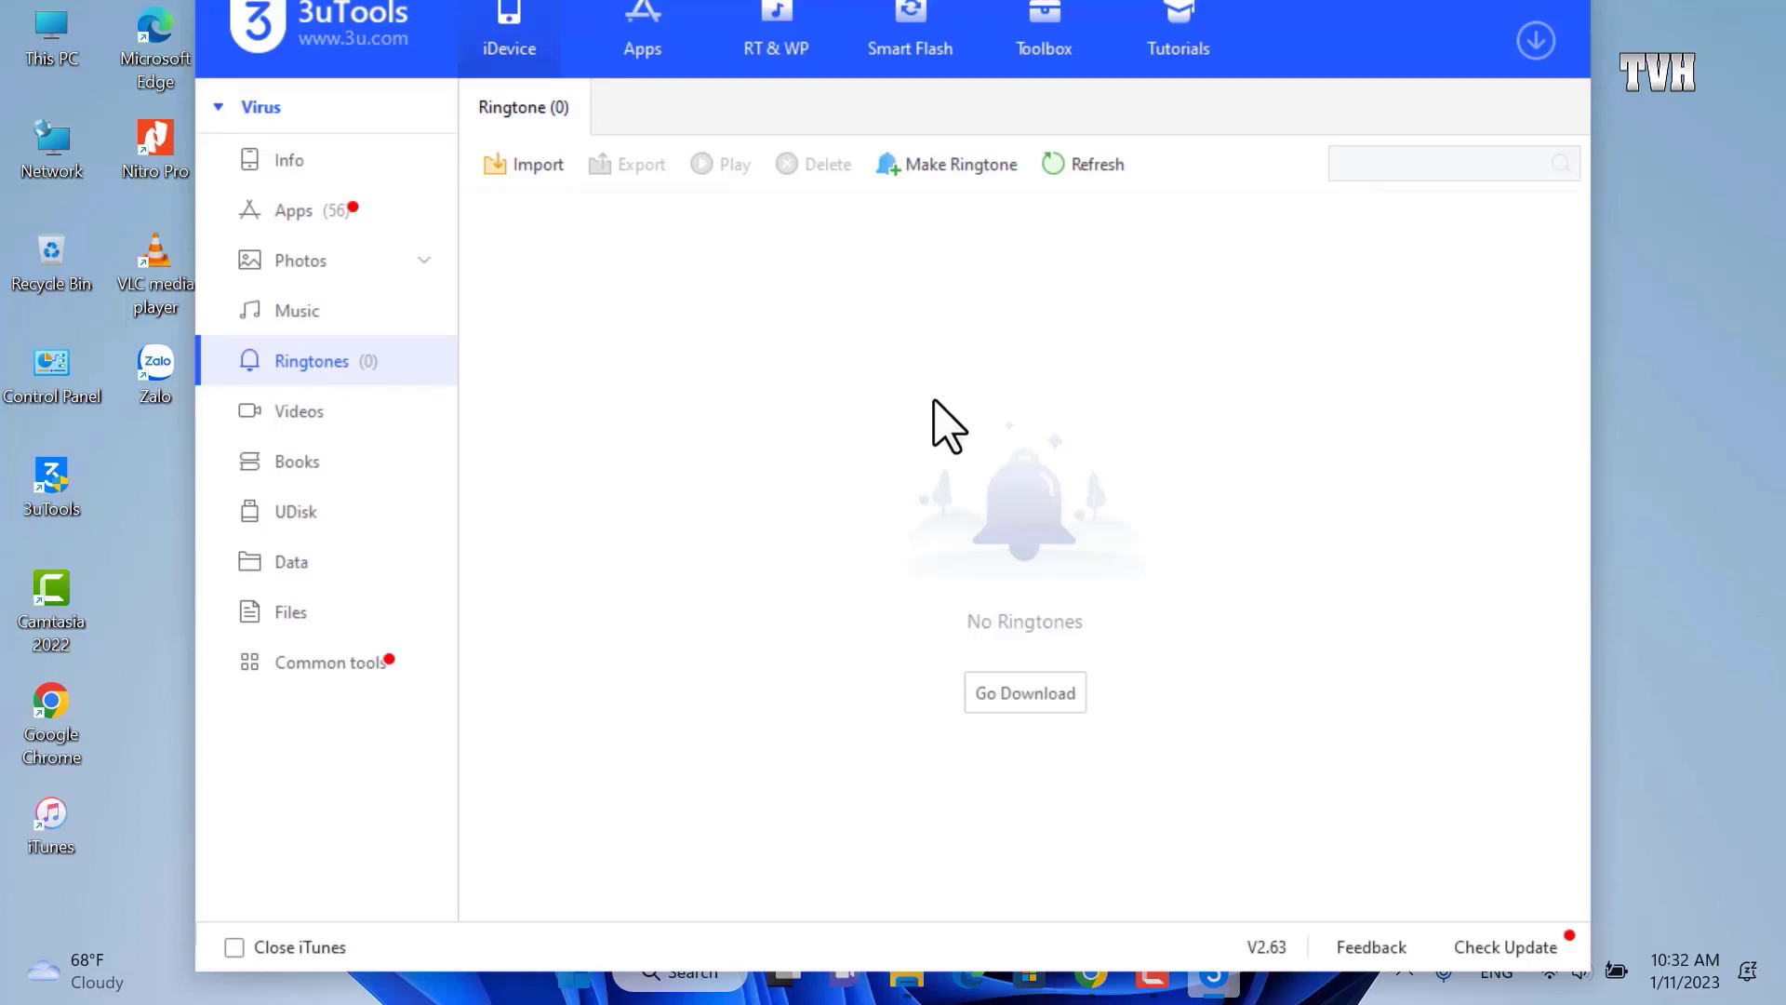
left_click(546, 165)
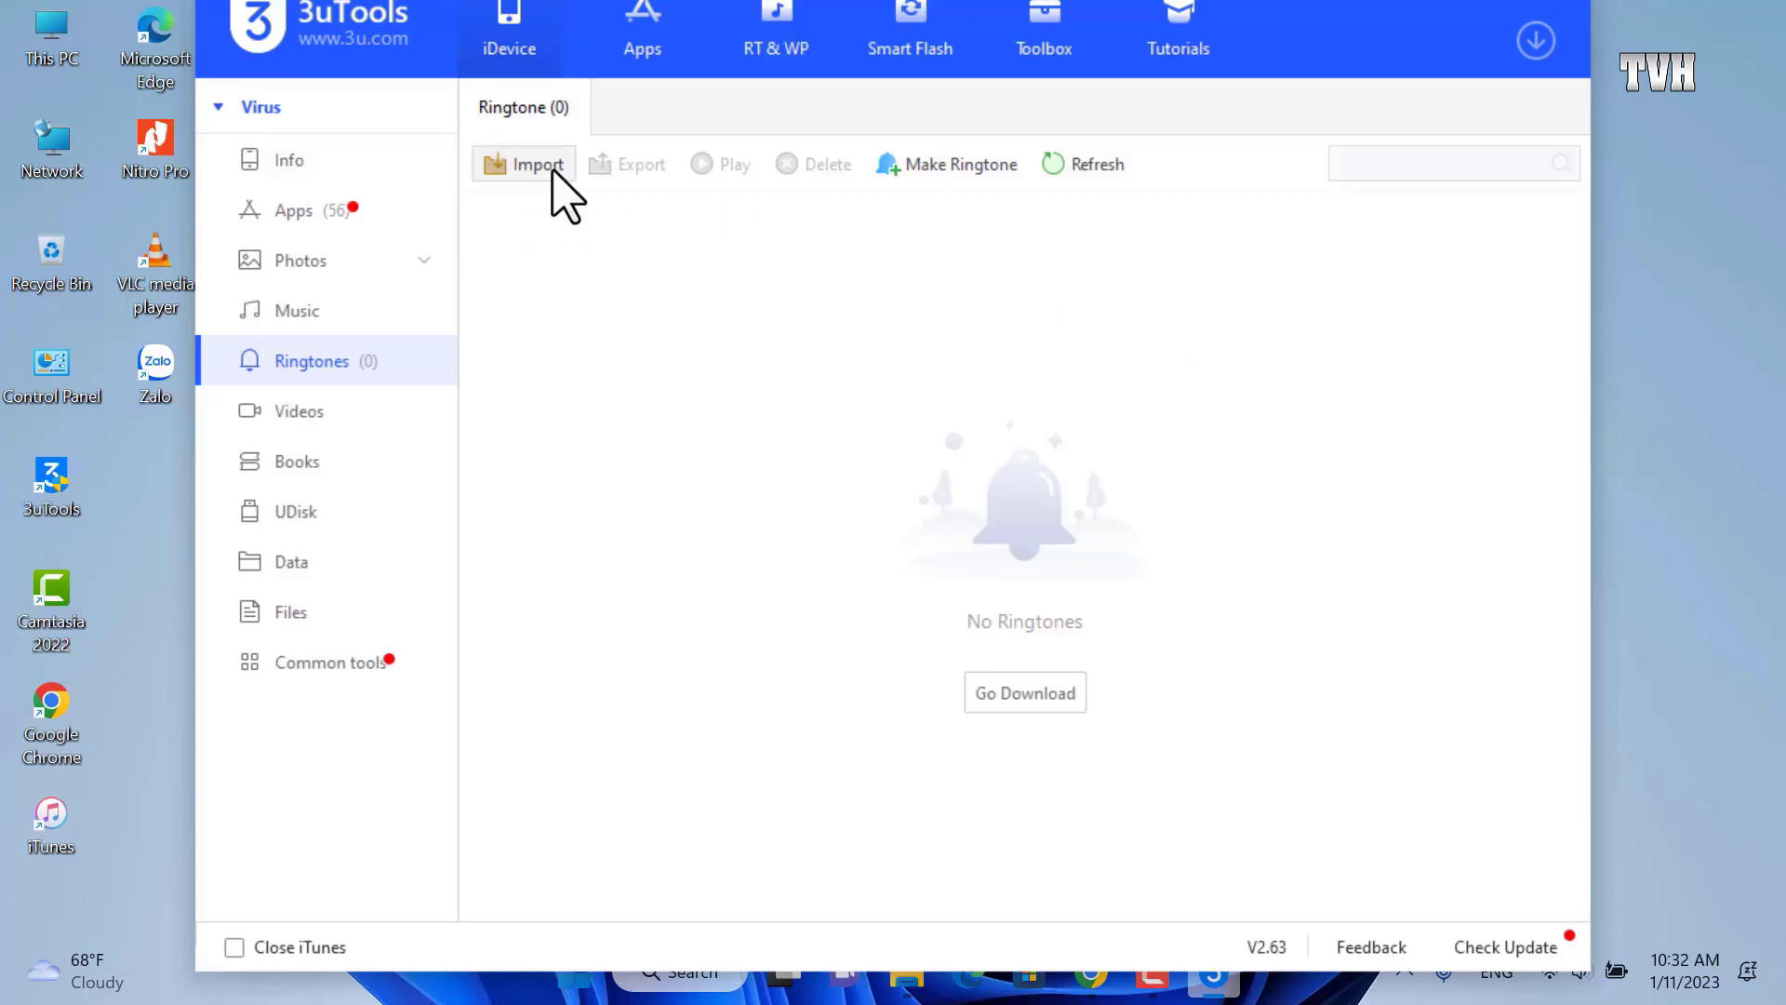
left_click(554, 169)
left_click(553, 210)
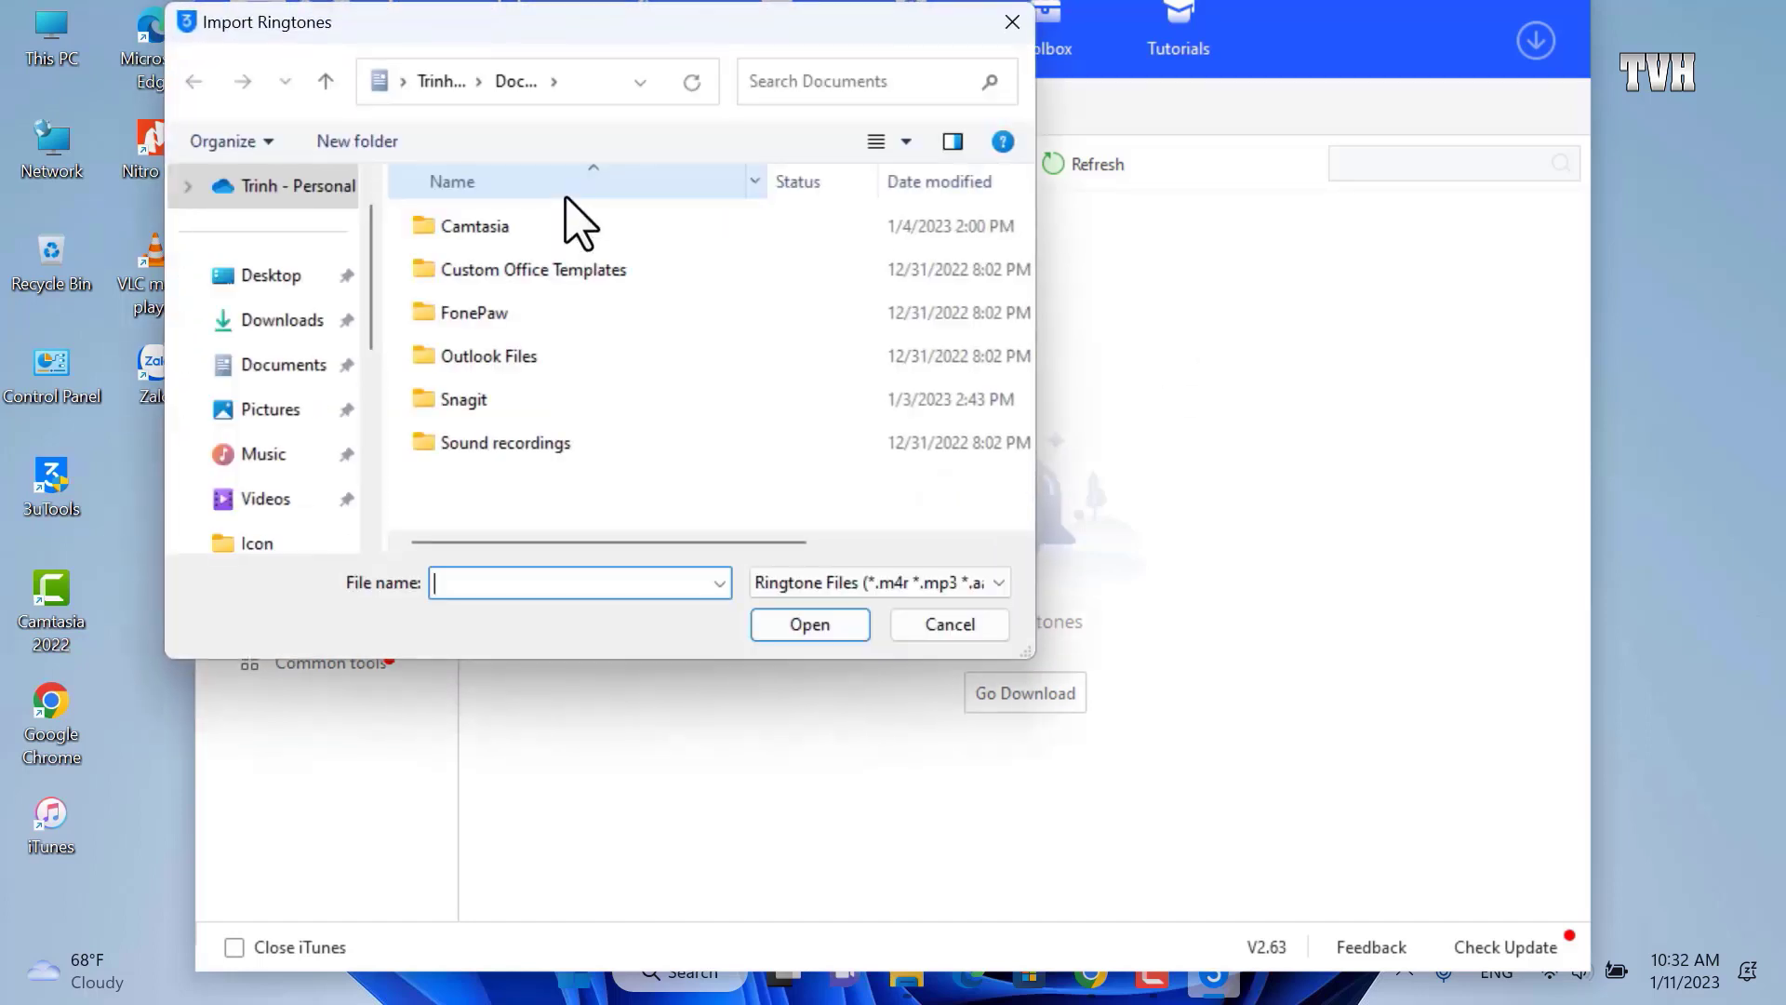
left_click(293, 321)
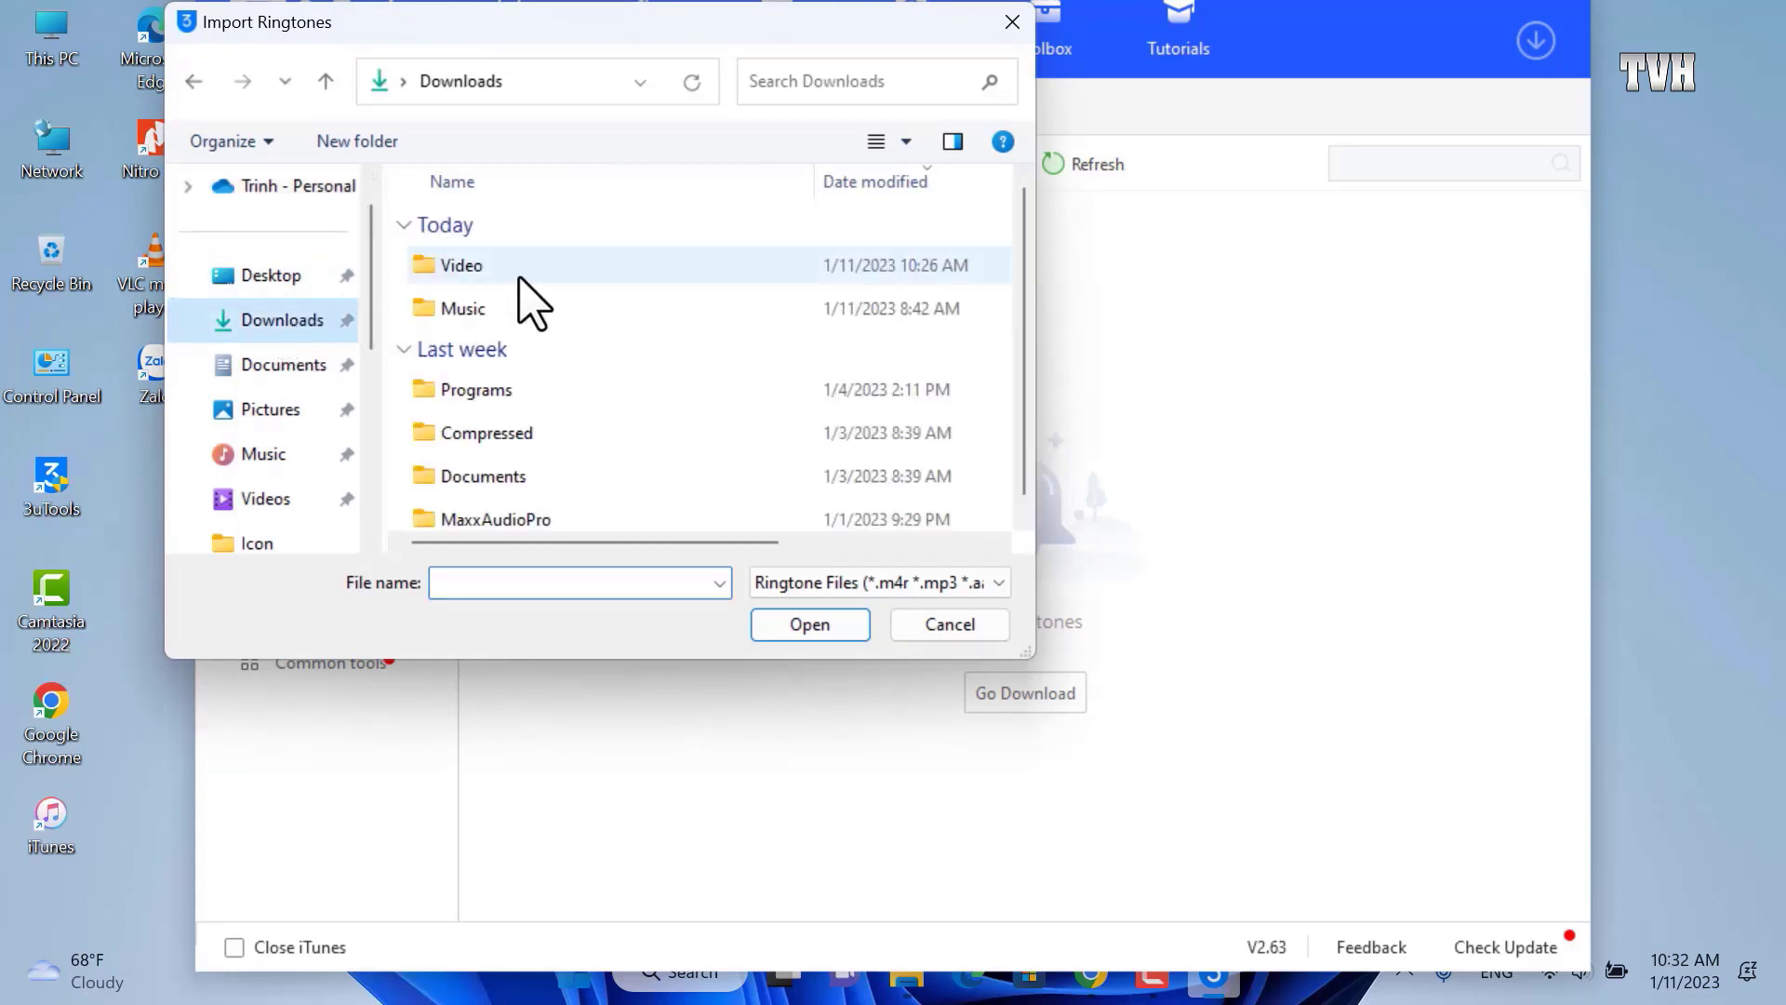
double_click(470, 308)
Import the MP3 file "Tobu - Hope [NCS Release]" as a ringtone and acknowledge the import result
left_click(502, 276)
scroll(707, 354, "down", 5)
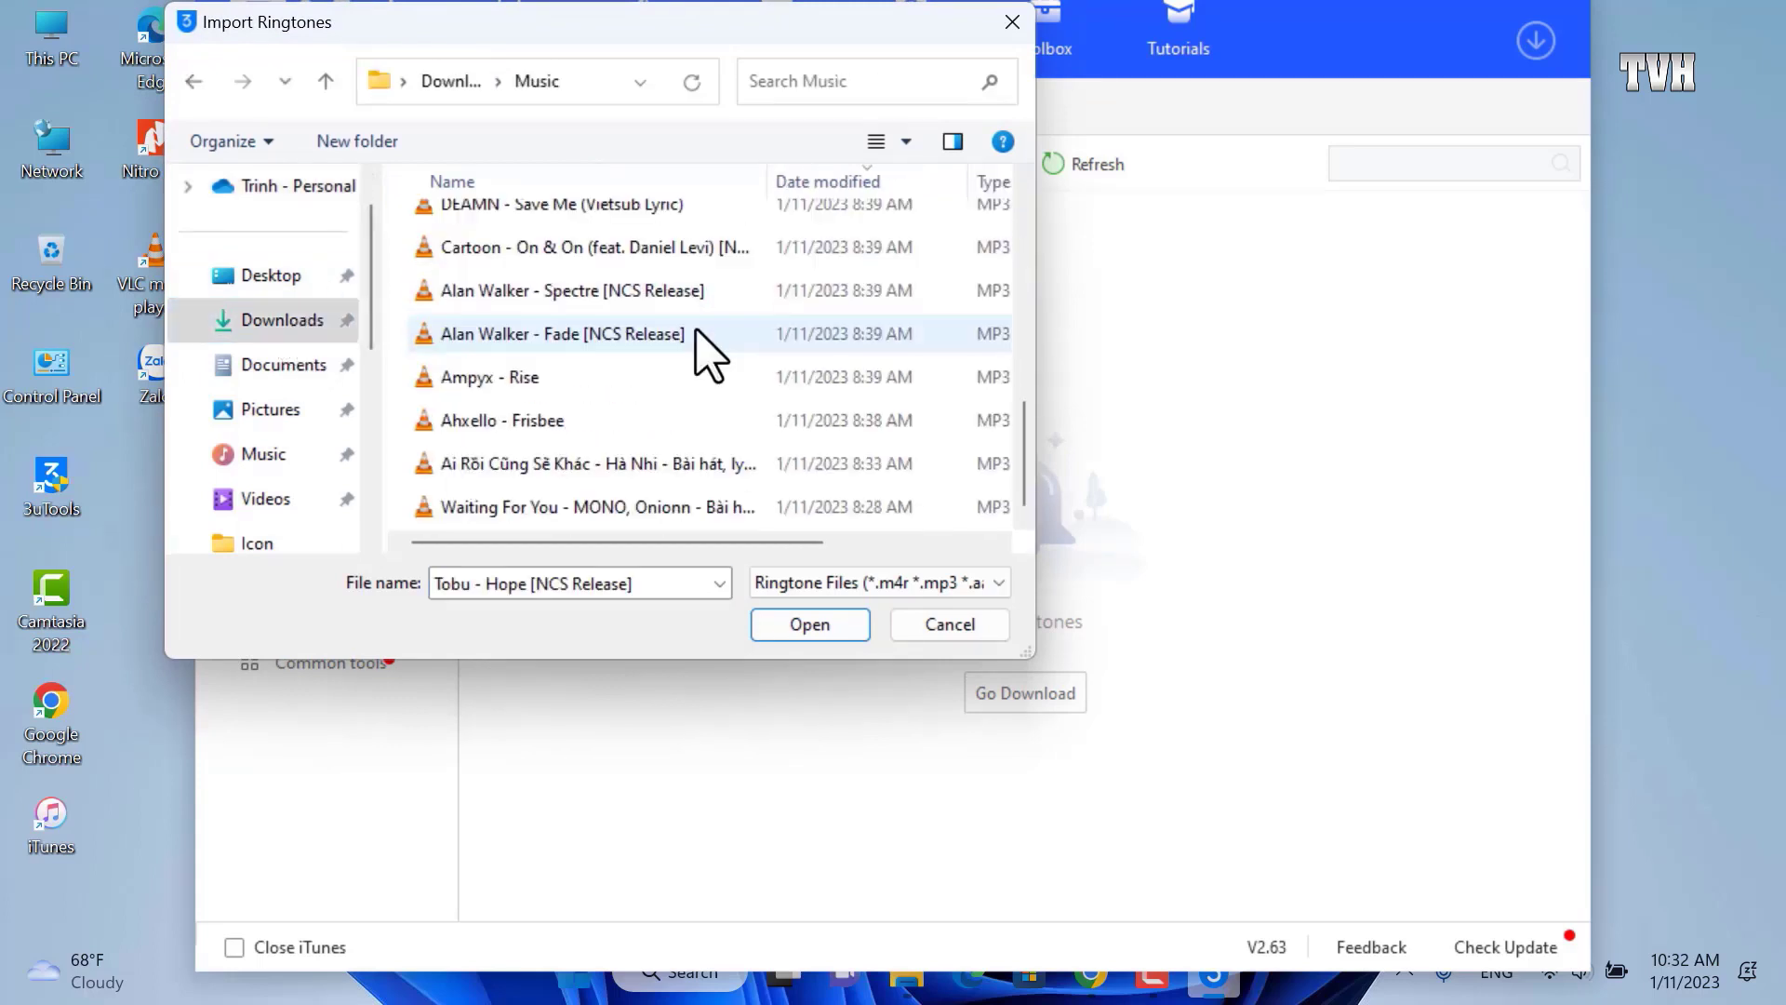
scroll(710, 349, "up", 5)
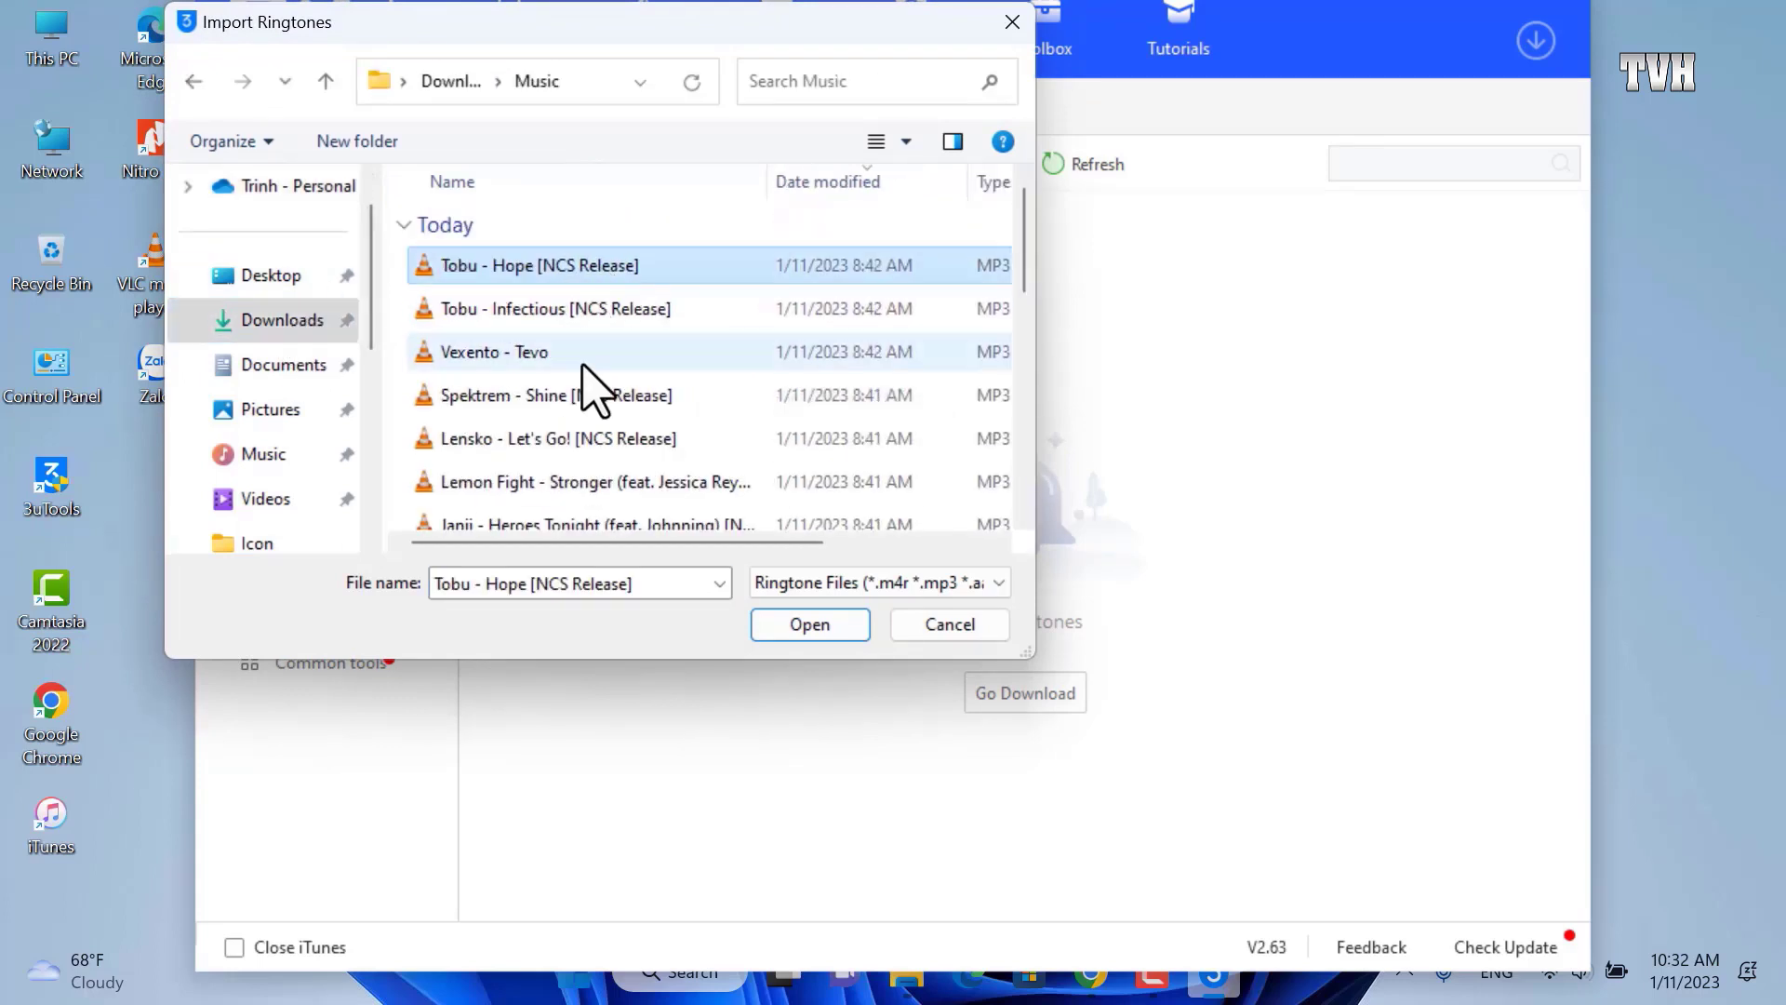
left_click(556, 270)
left_click(821, 631)
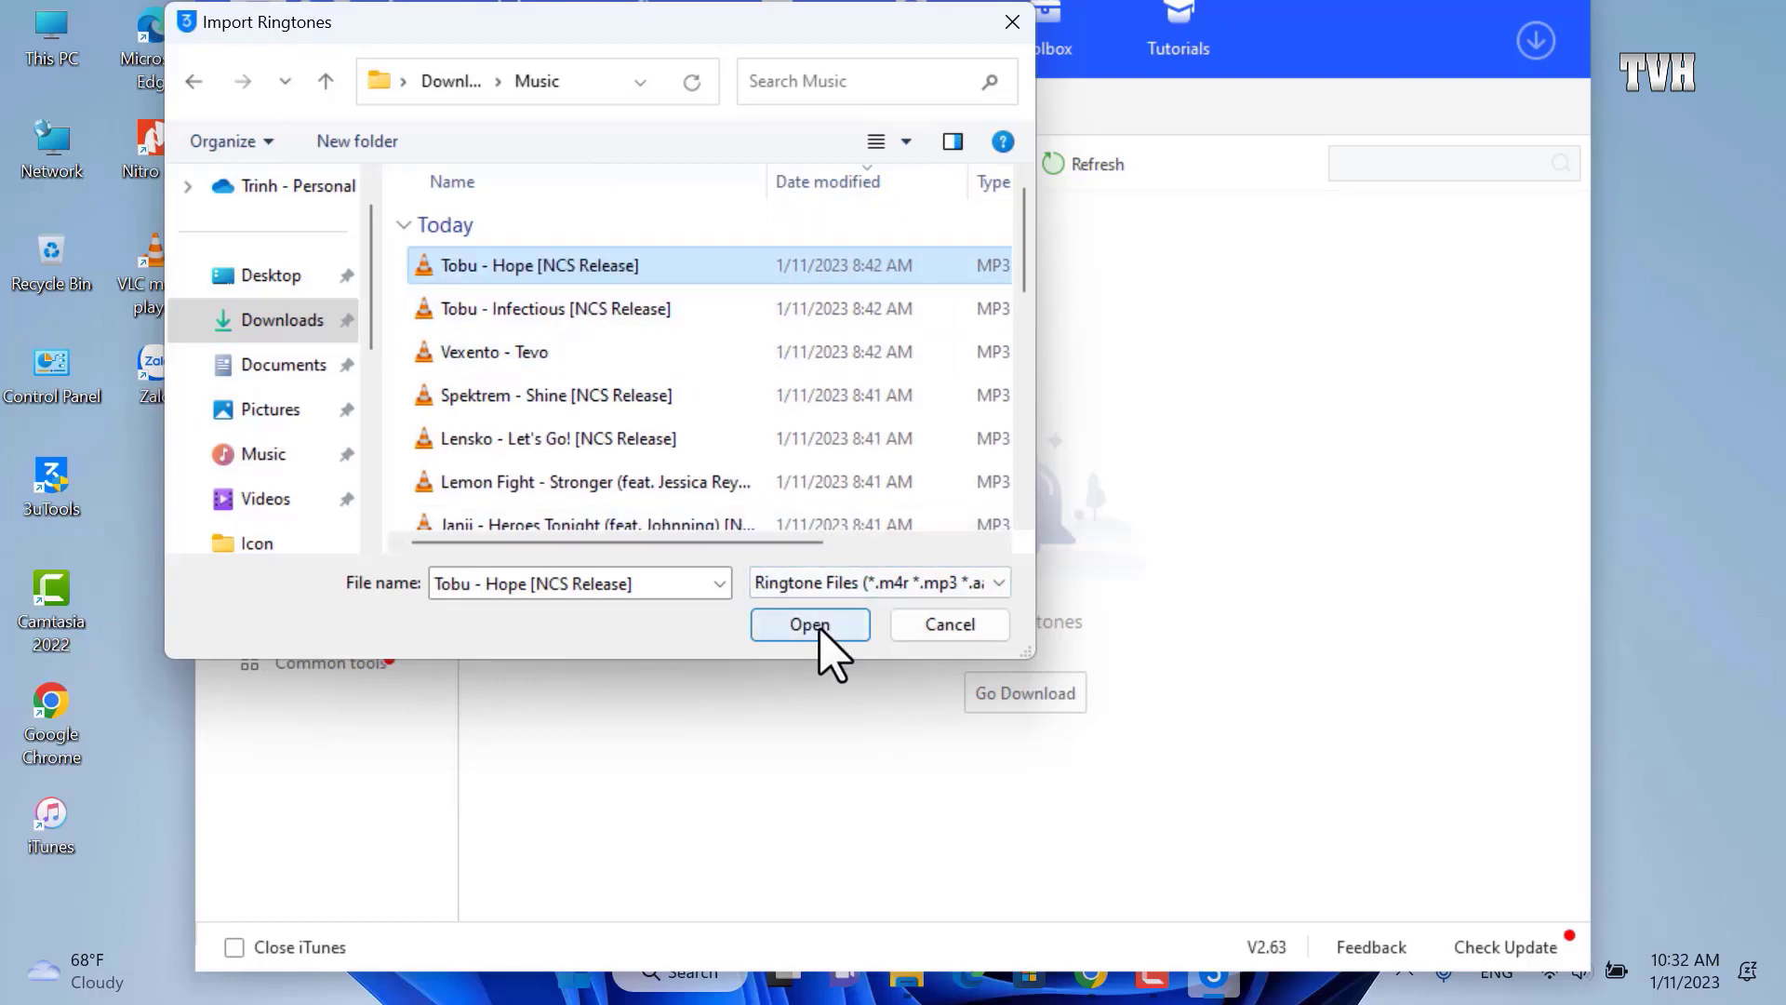
left_click(529, 270)
left_click(802, 625)
left_click(802, 625)
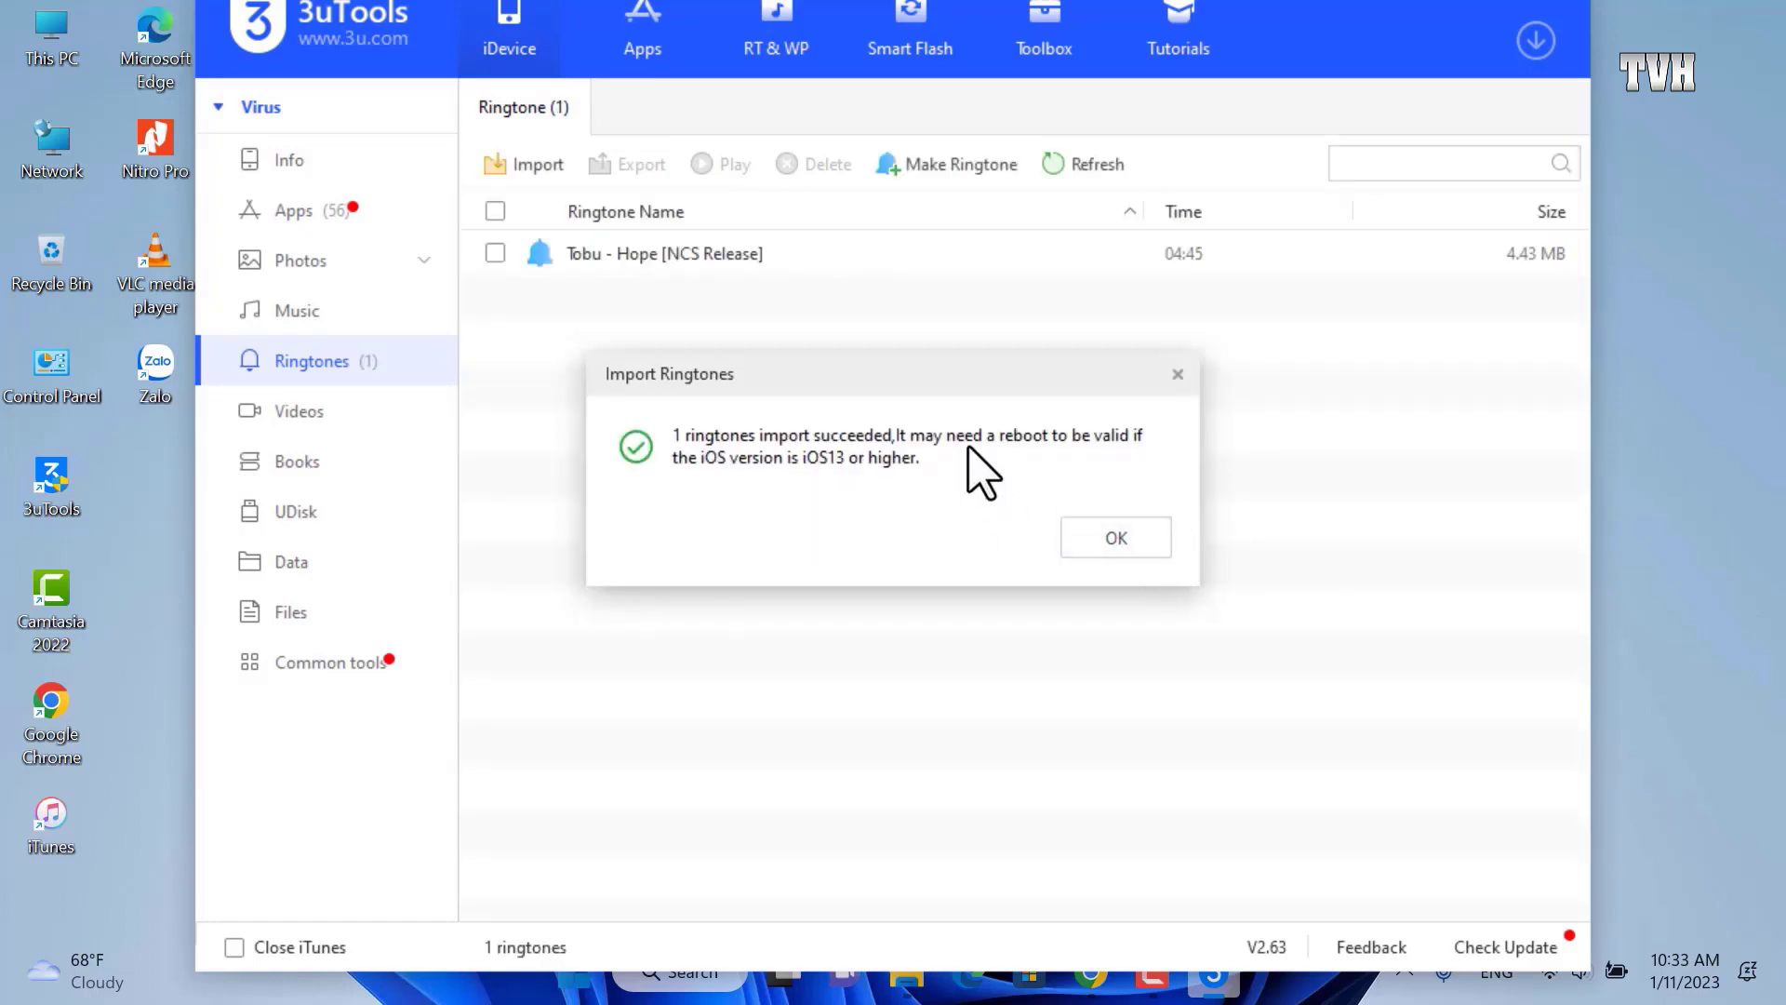
left_click(1115, 538)
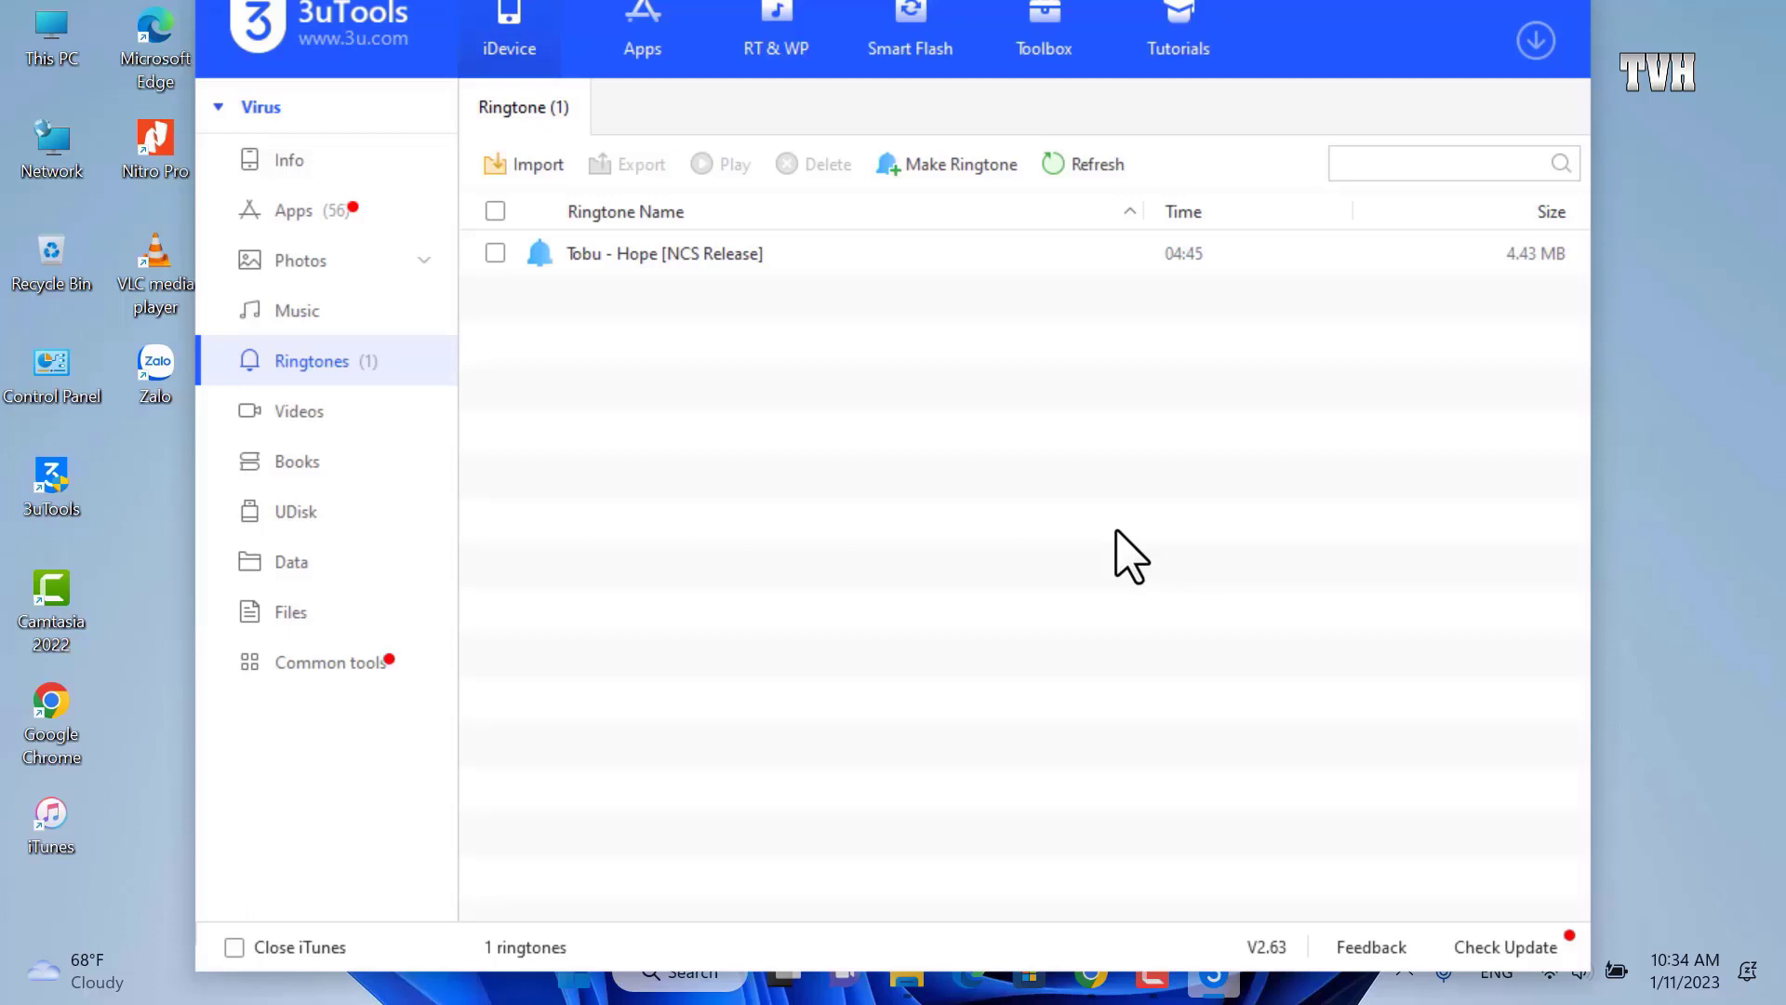
Load "Electro-Light - Symbolism [NCS Release].mp3" from Downloads > Music on the PC into Make Ringtone and pause the preview
left_click(993, 168)
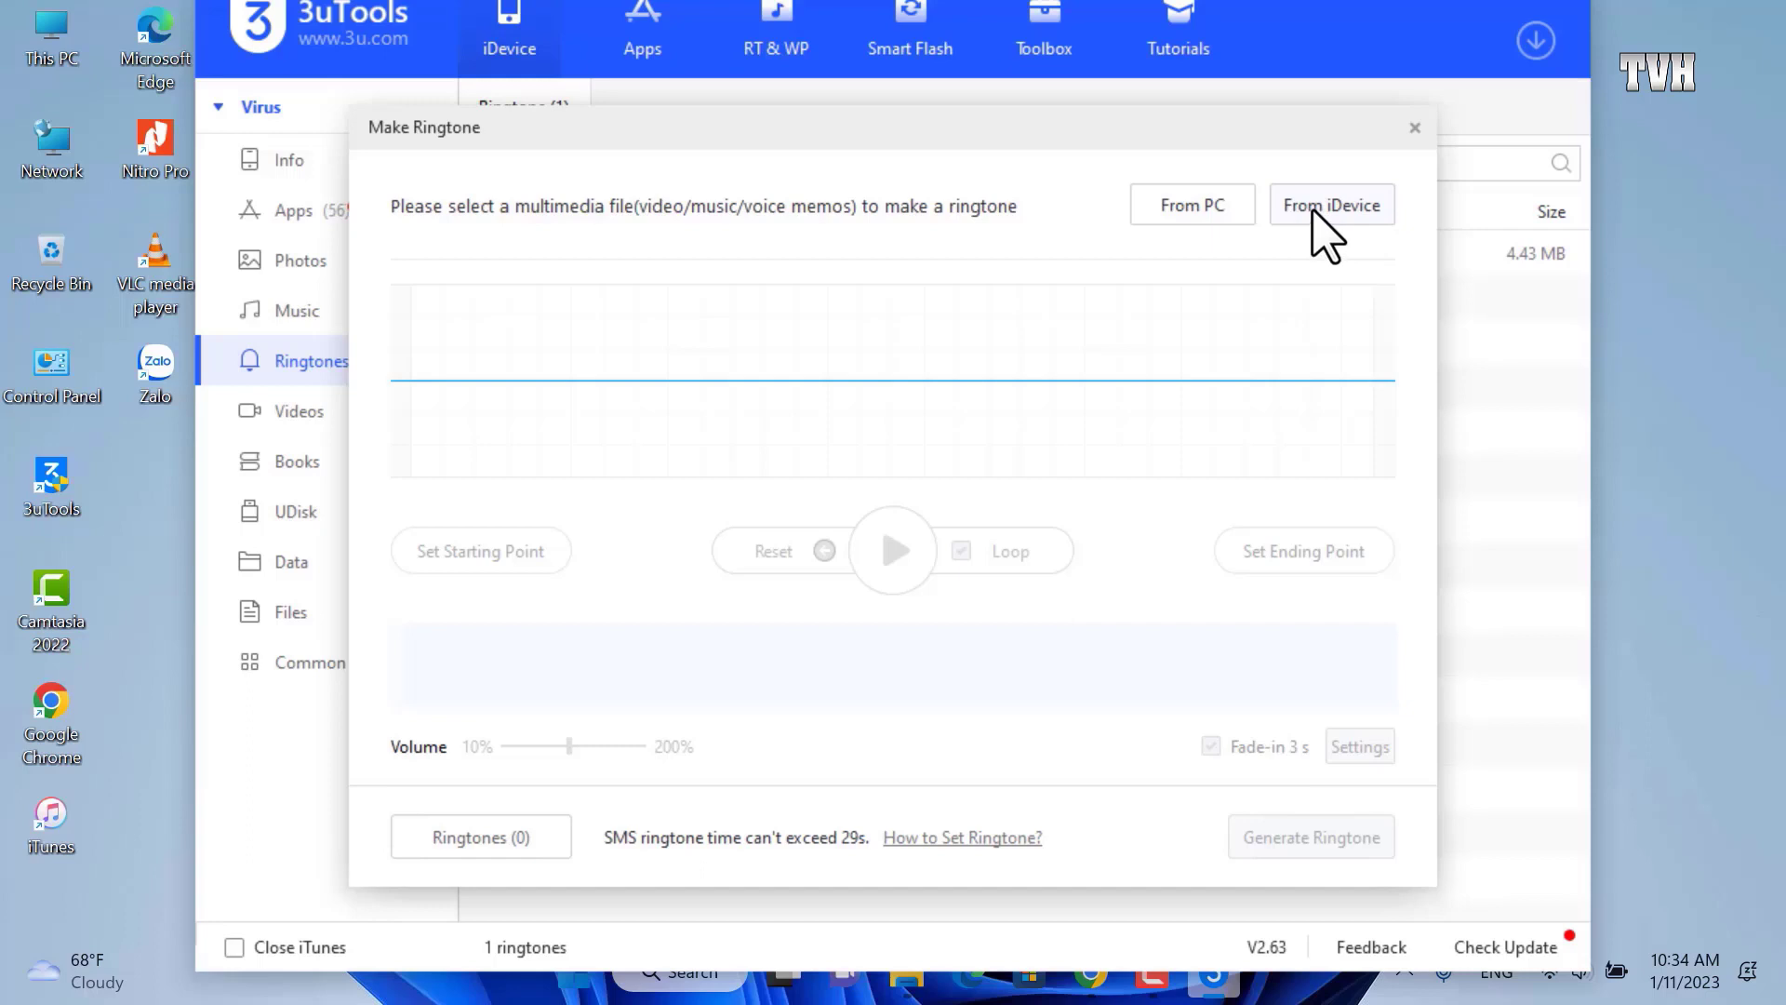
left_click(1210, 208)
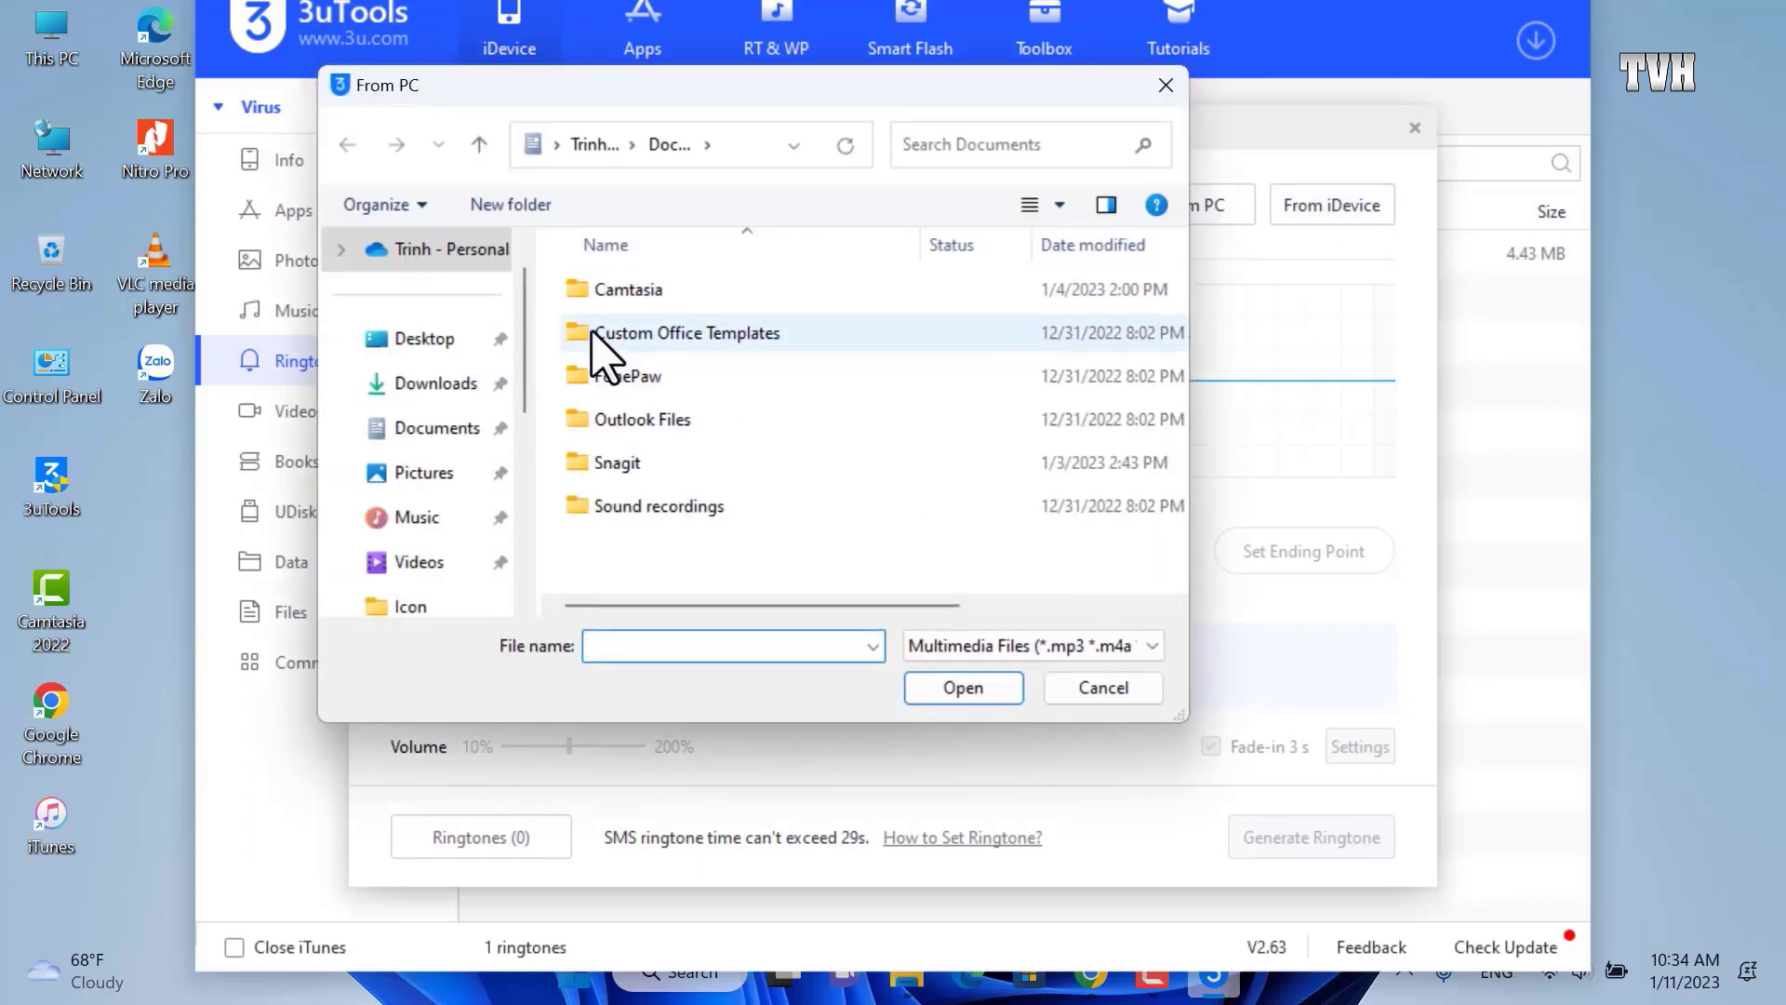
left_click(449, 385)
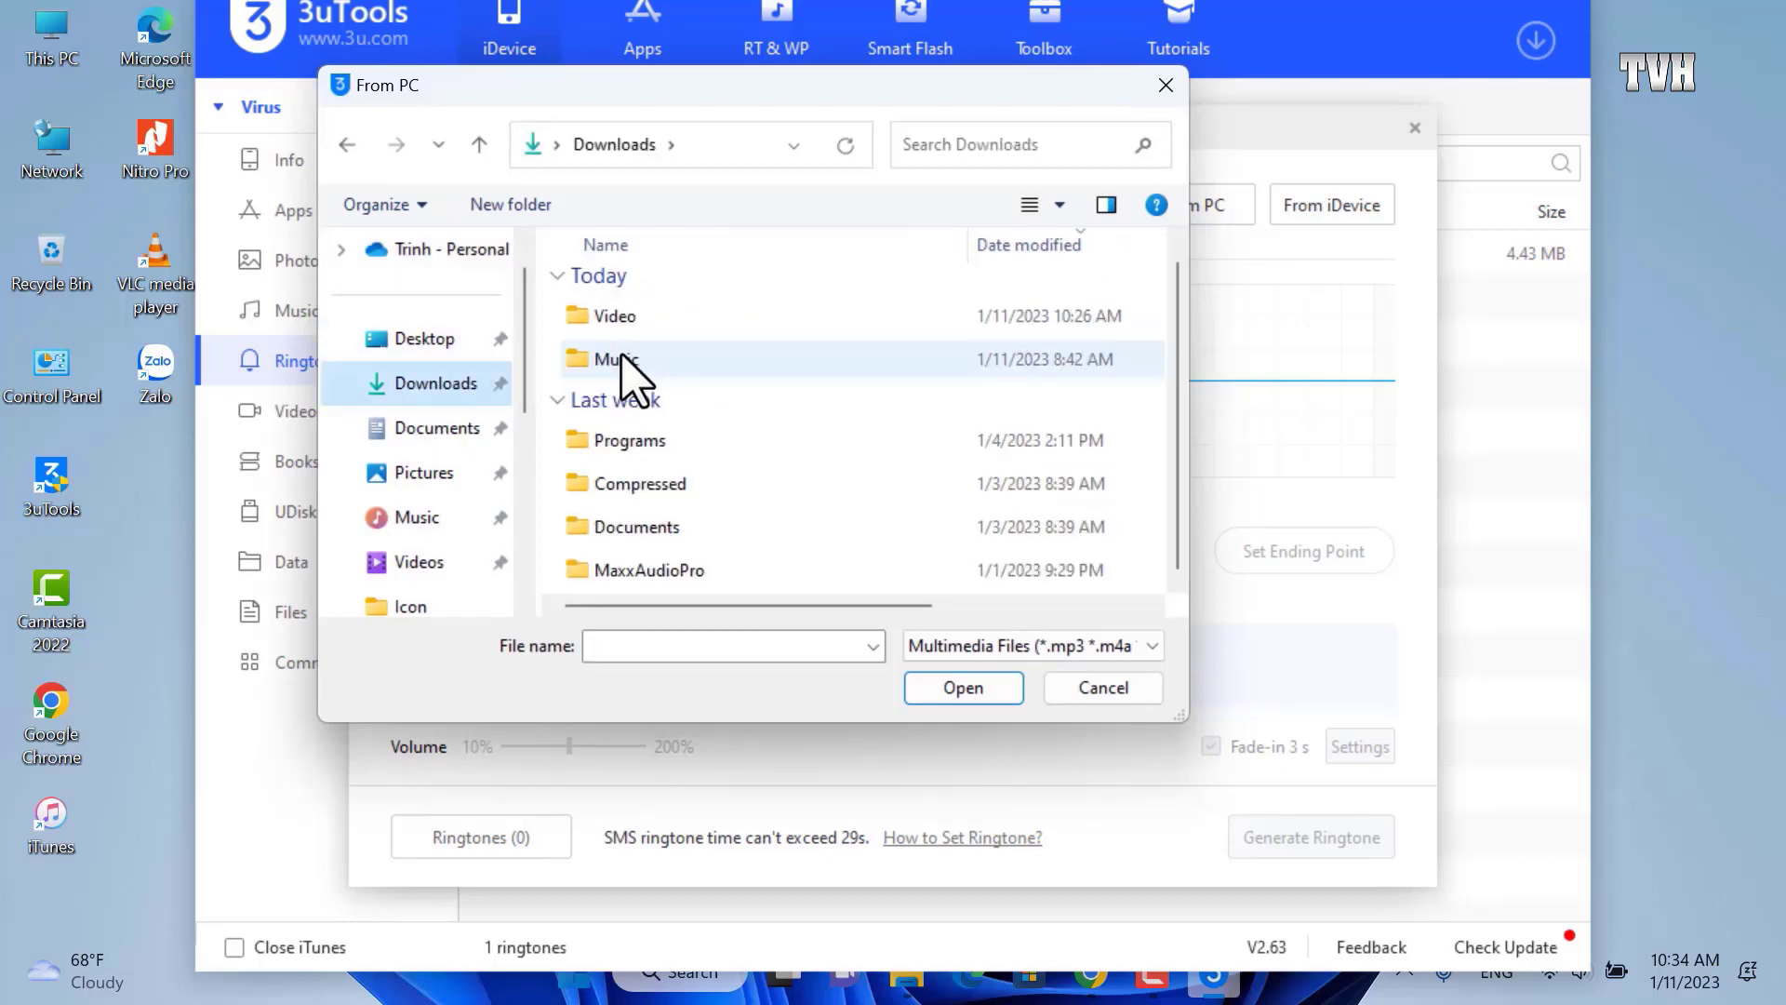
double_click(623, 359)
scroll(930, 428, "down", 5)
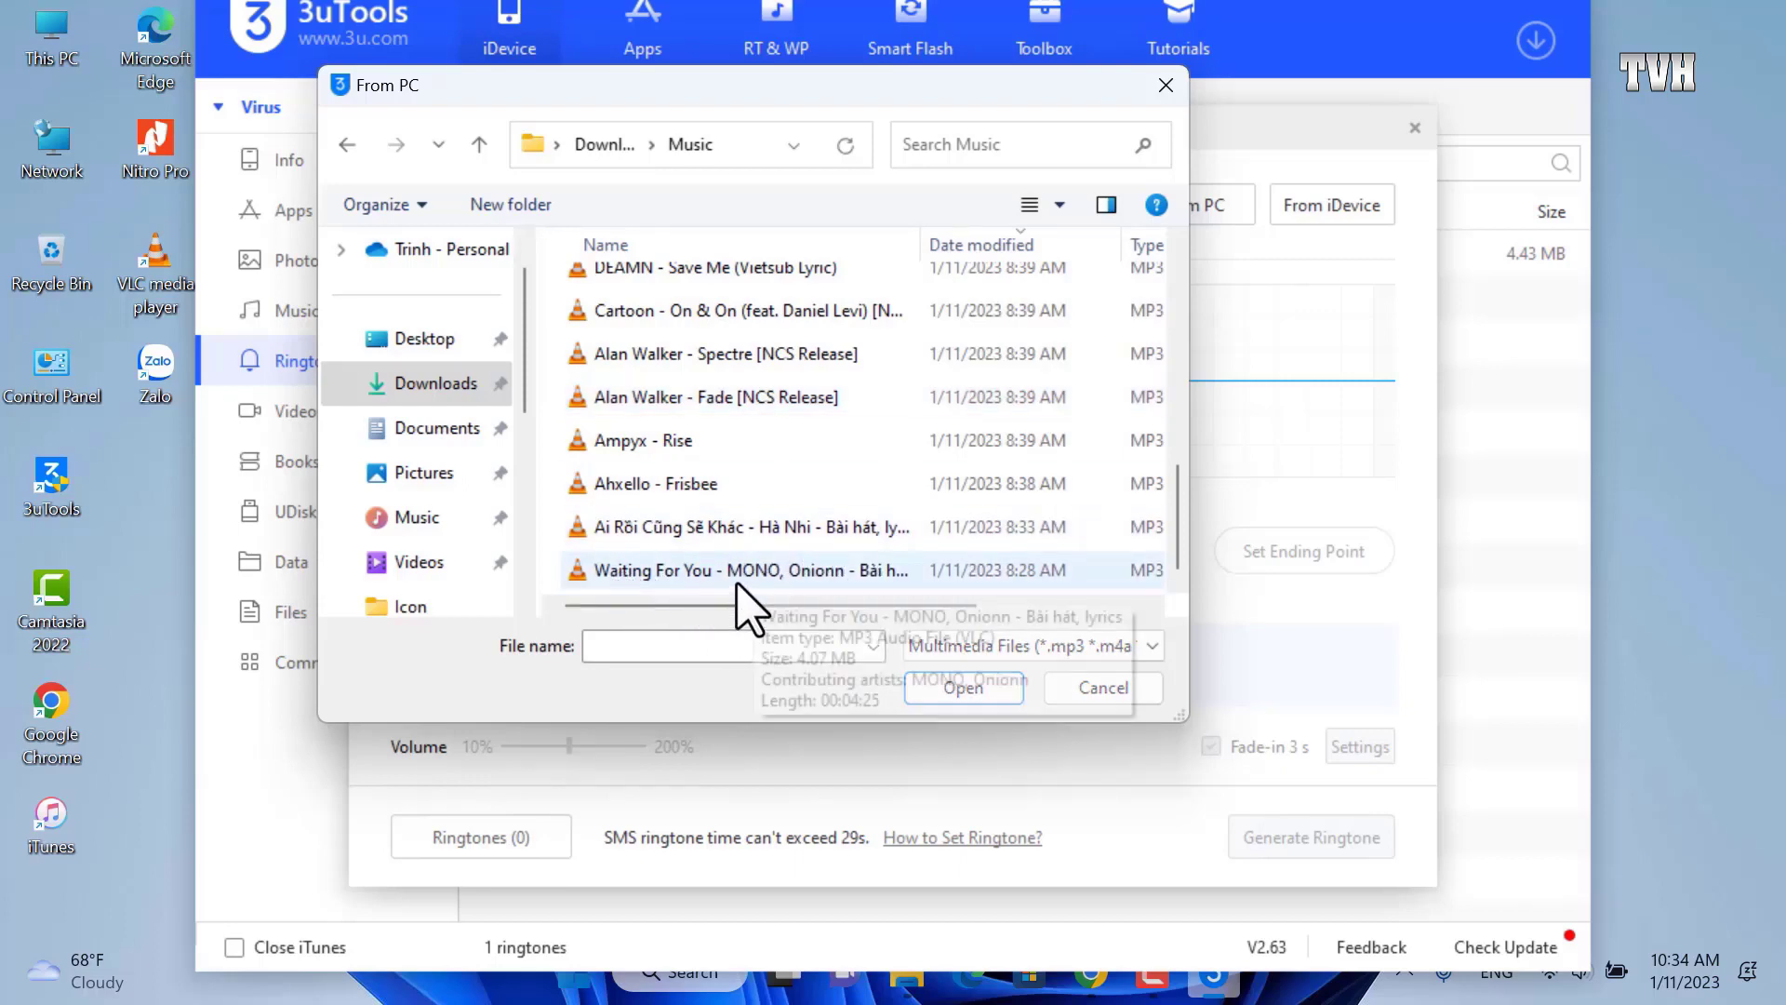
left_click(800, 570)
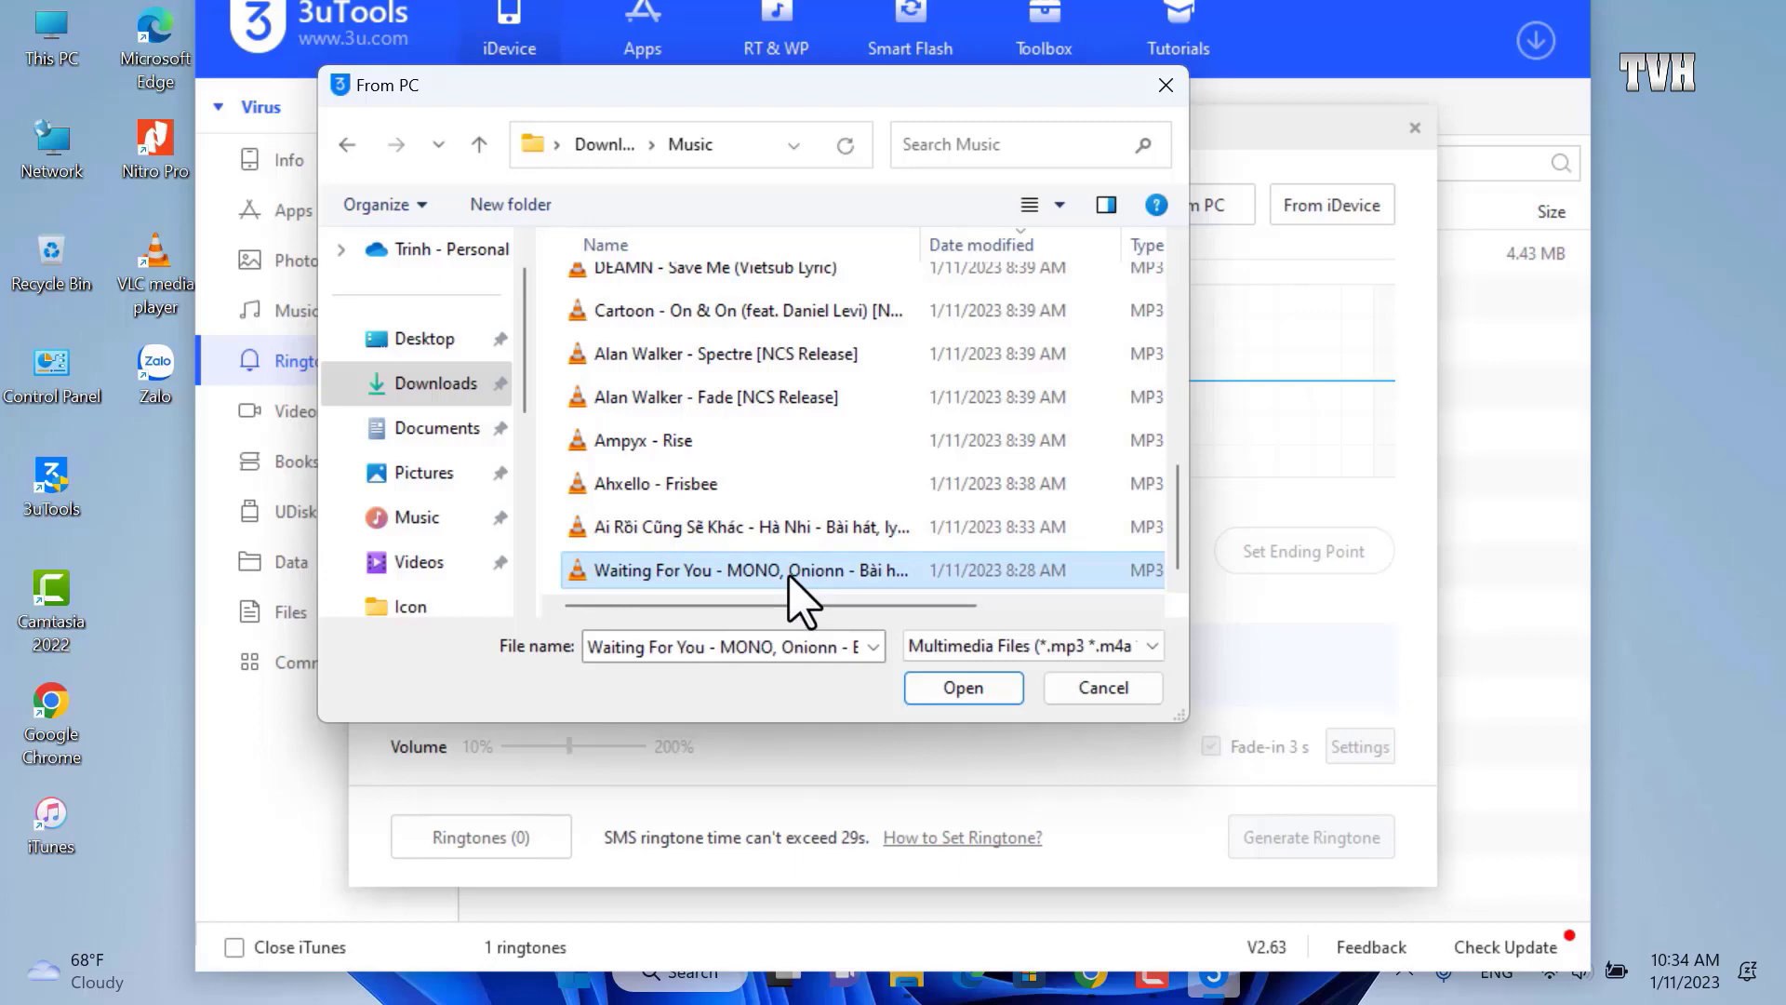
left_click(771, 530)
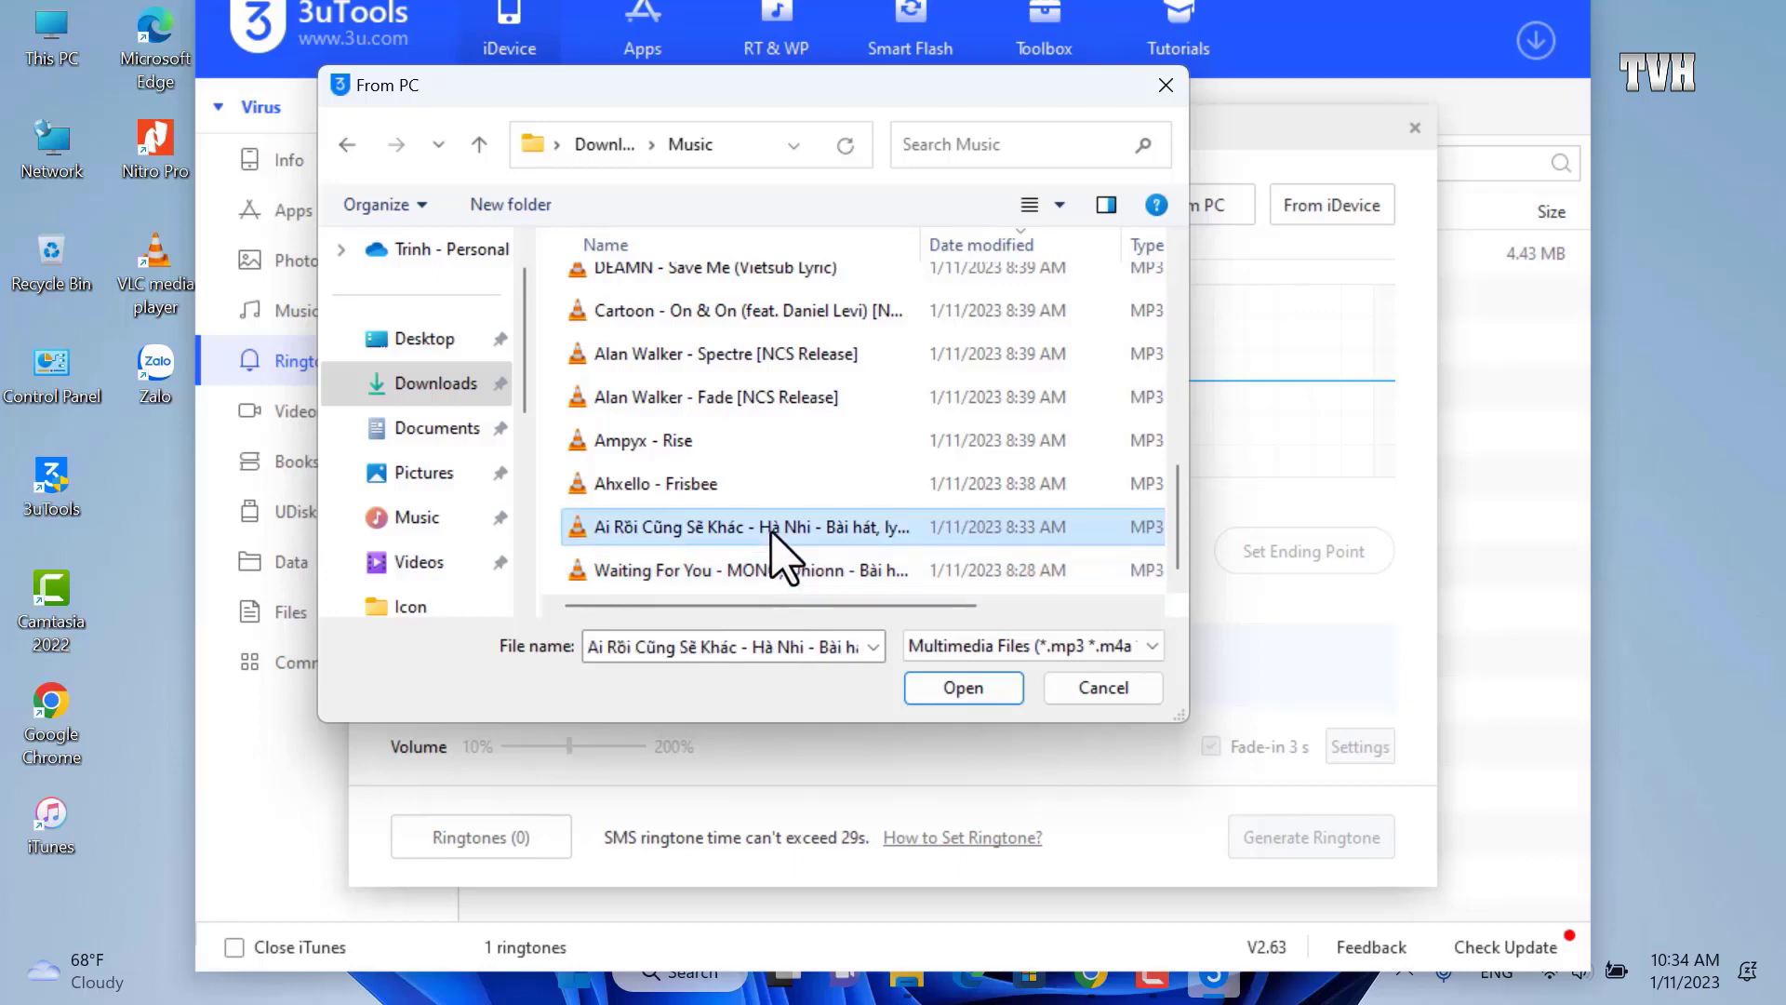
scroll(771, 532, "up", 4)
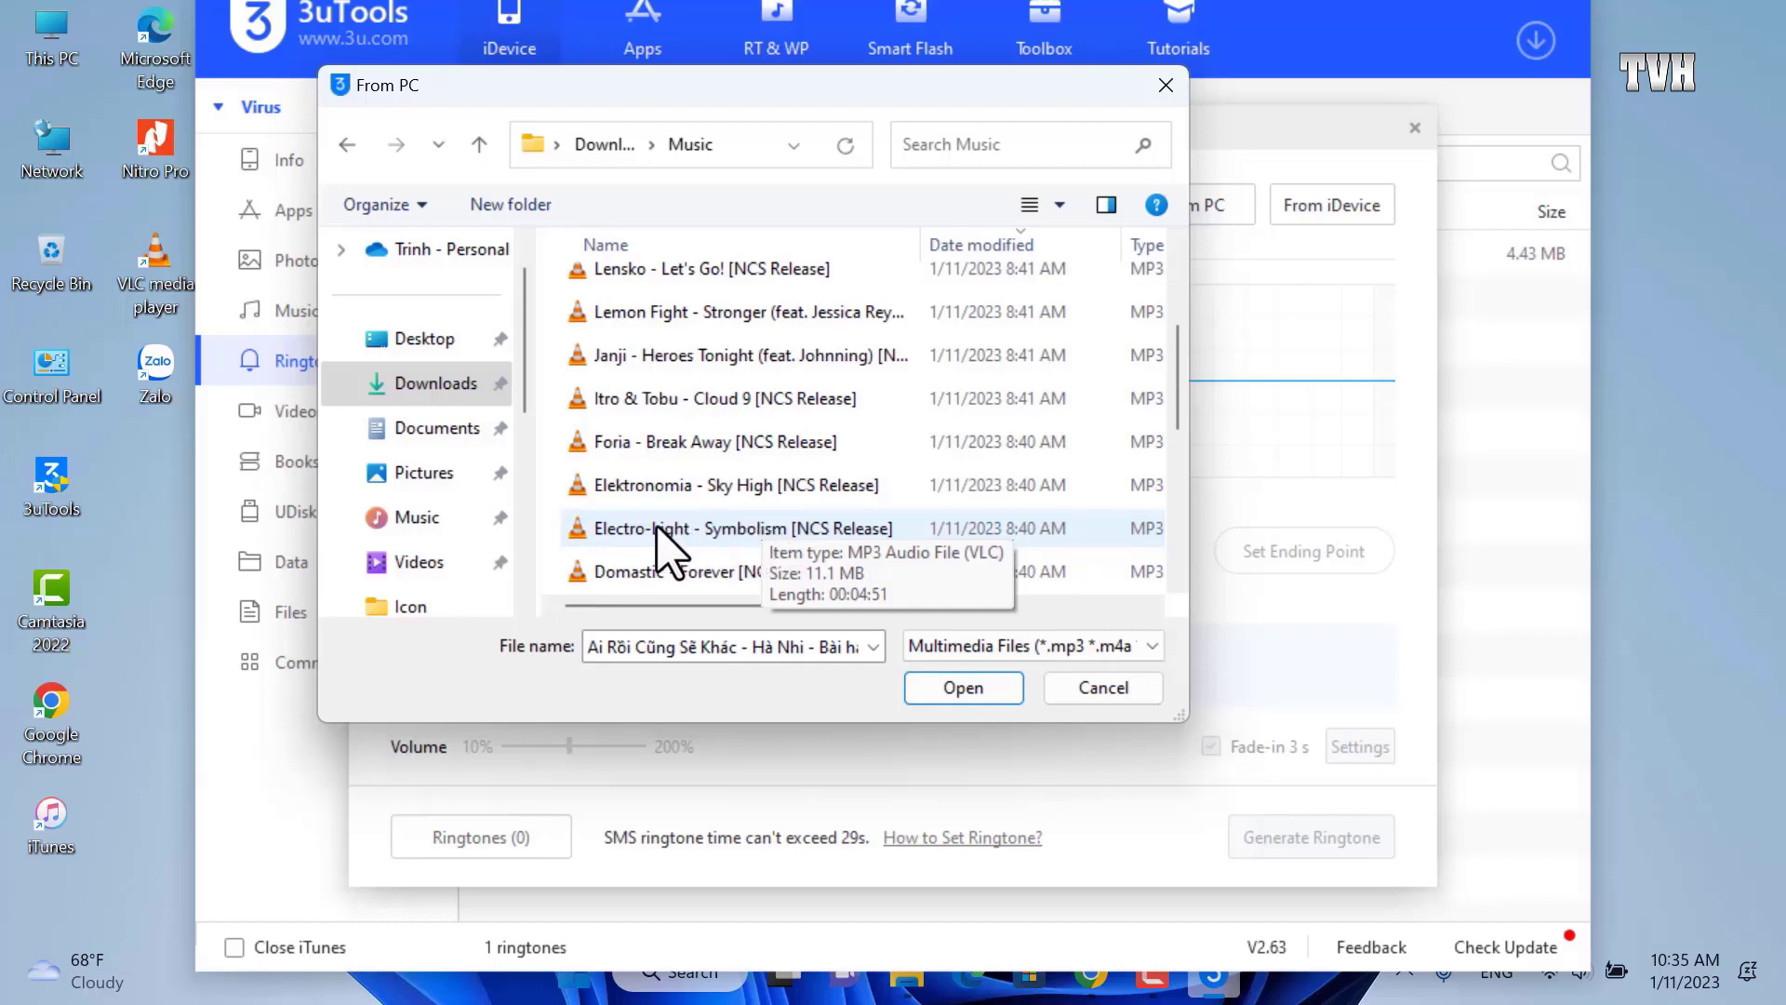
left_click(609, 532)
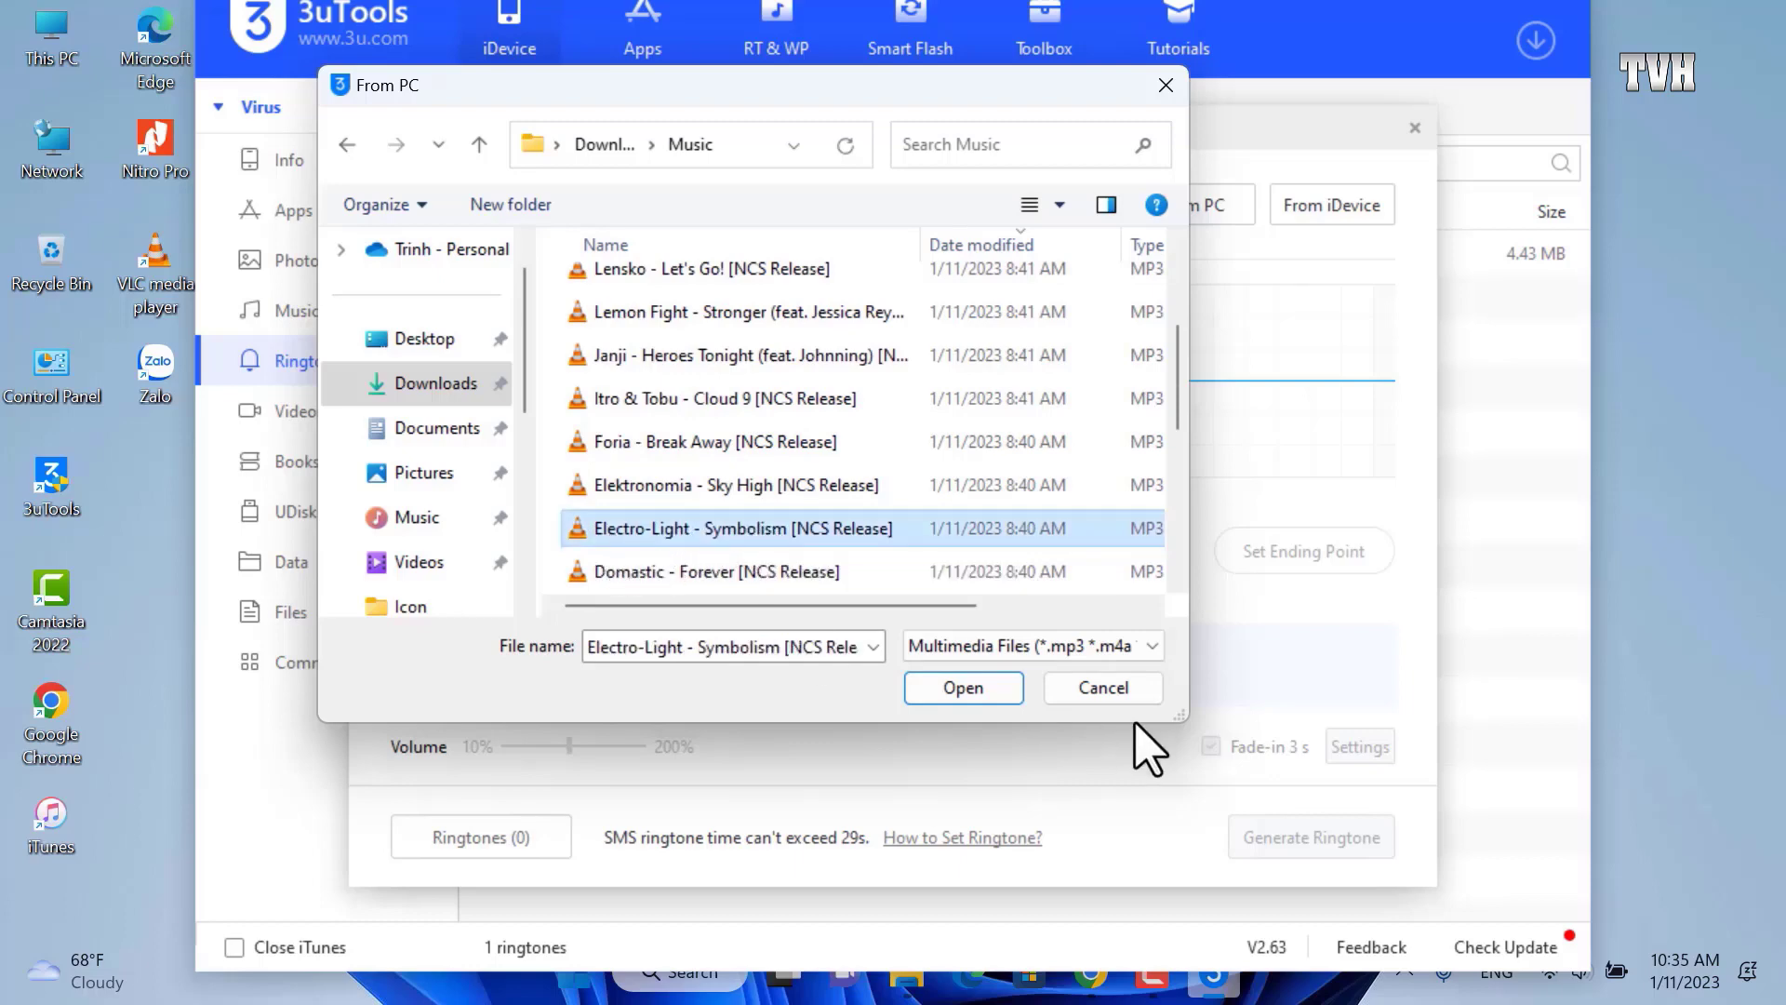
left_click(968, 697)
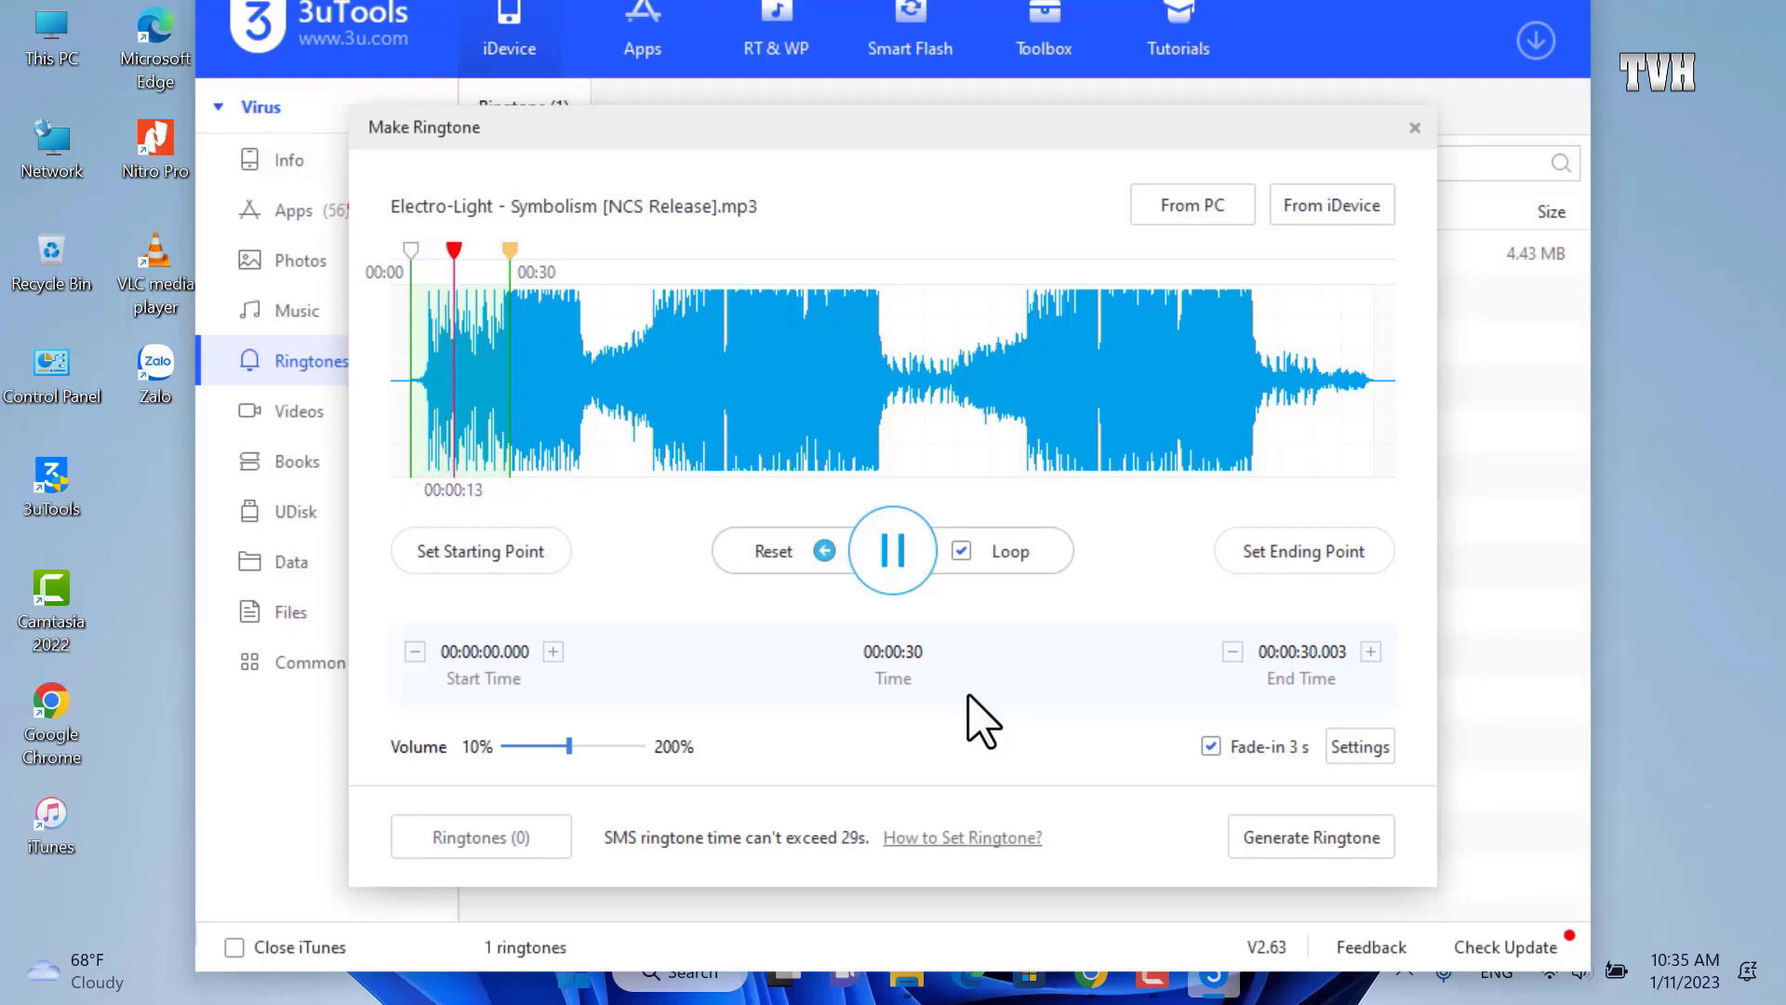
left_click(898, 558)
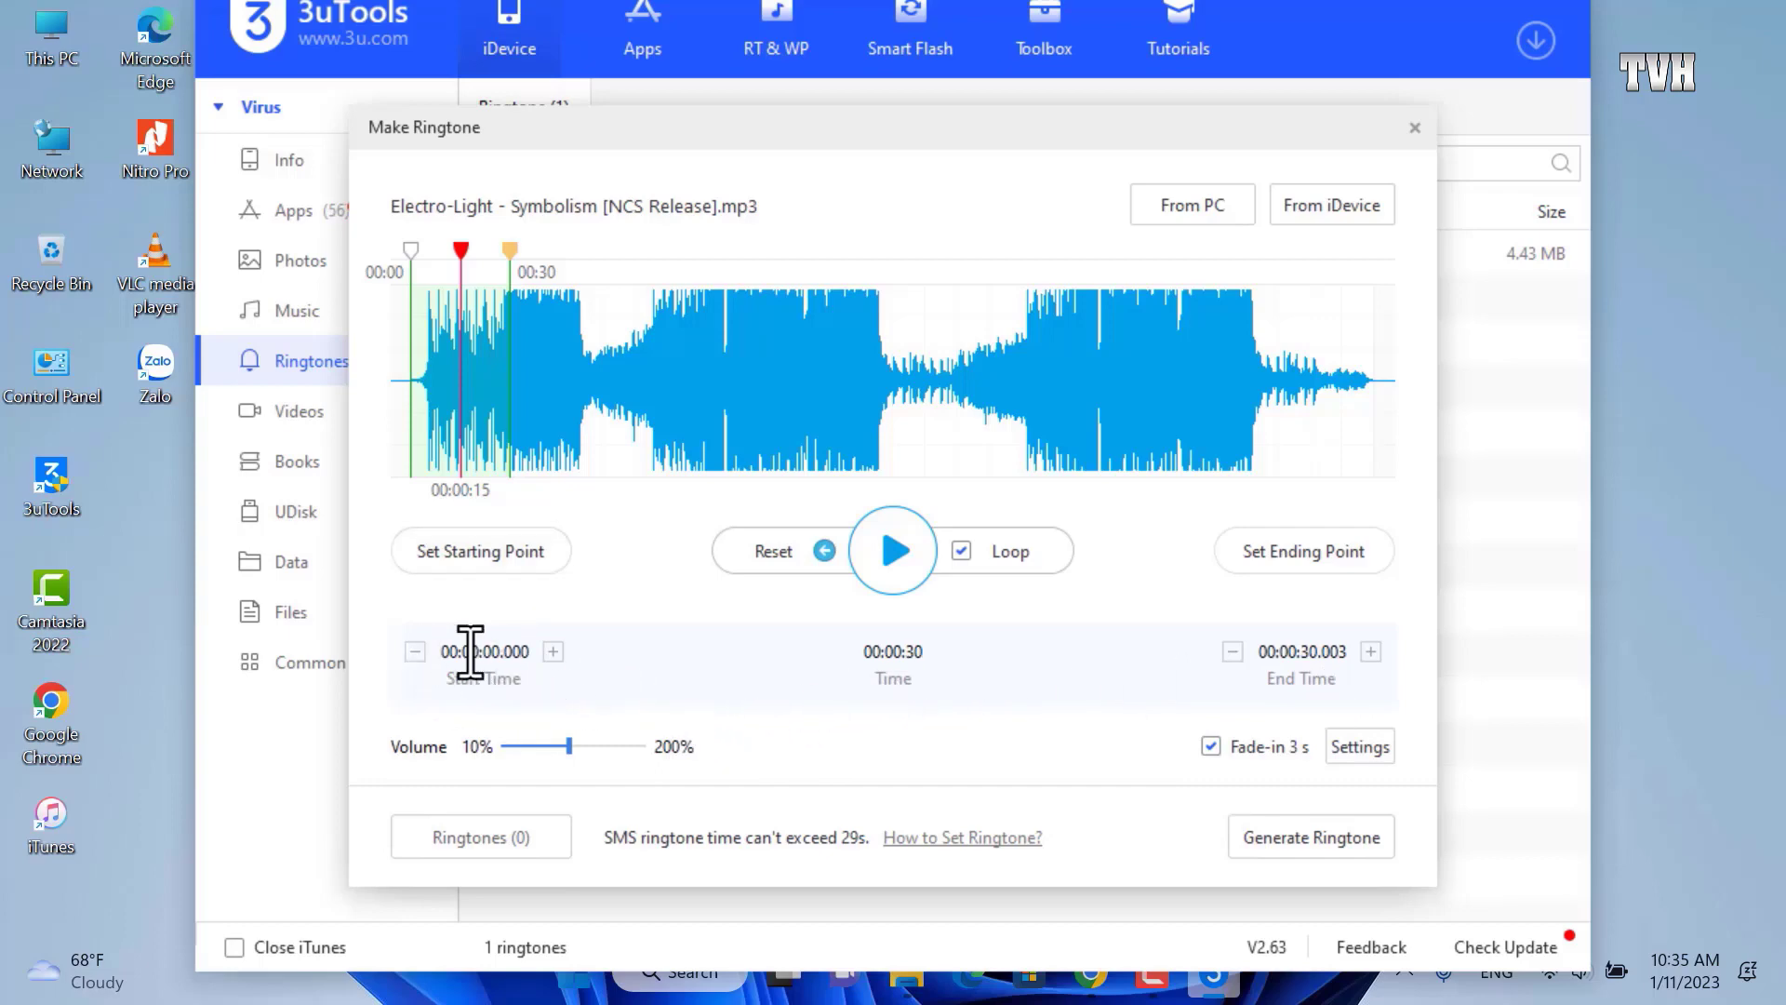
Set the ringtone clip's start time to 00:01:30.009
left_click(553, 652)
left_click(553, 652)
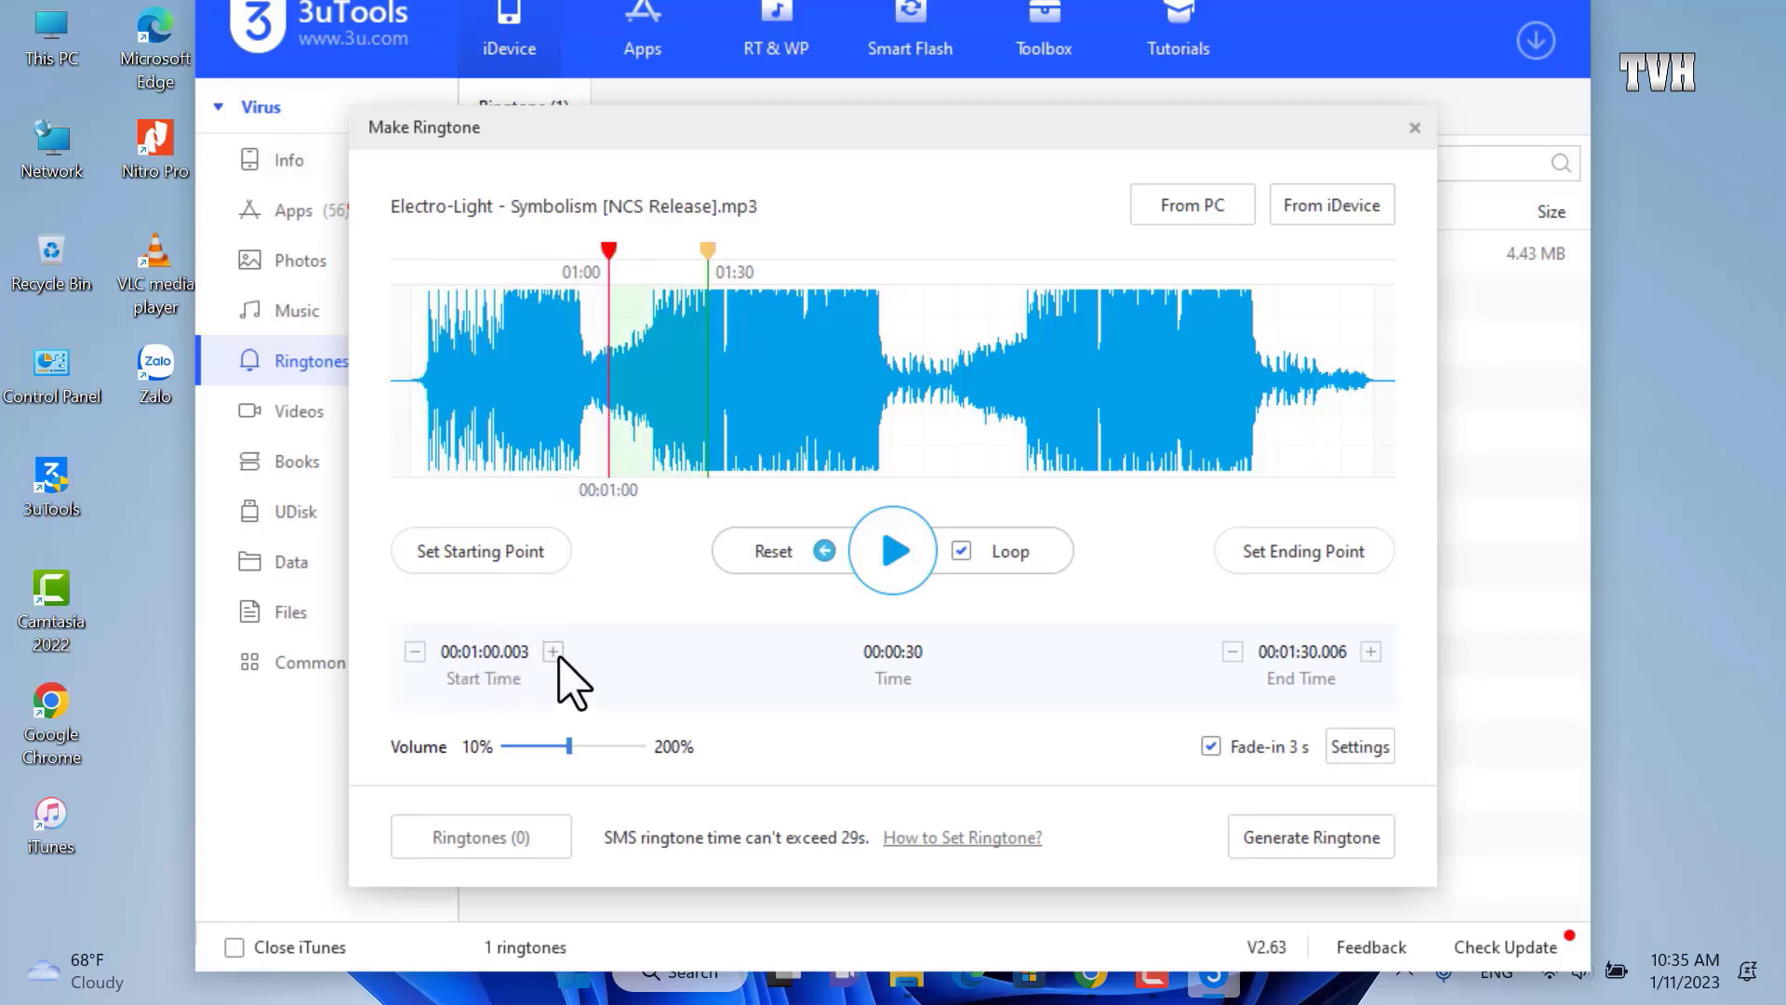
left_click(553, 652)
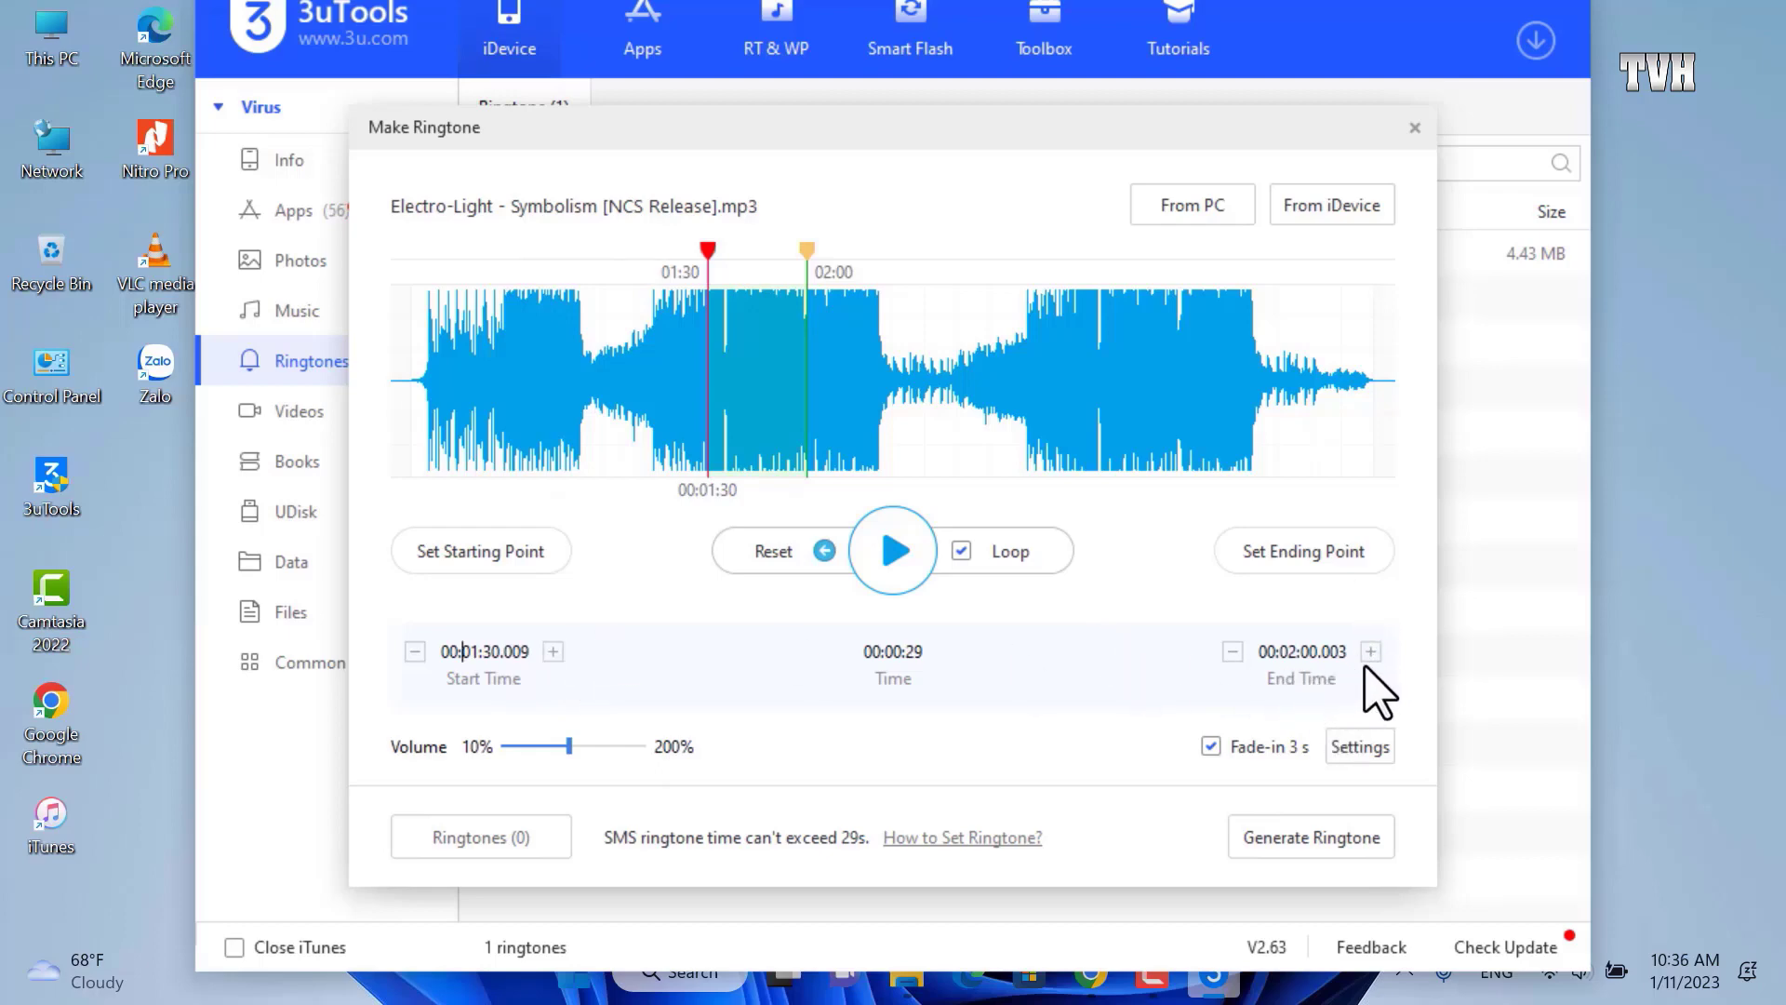
Lower the ringtone clip's end time second by second to about 00:01:51
left_click(1232, 652)
left_click(1232, 652)
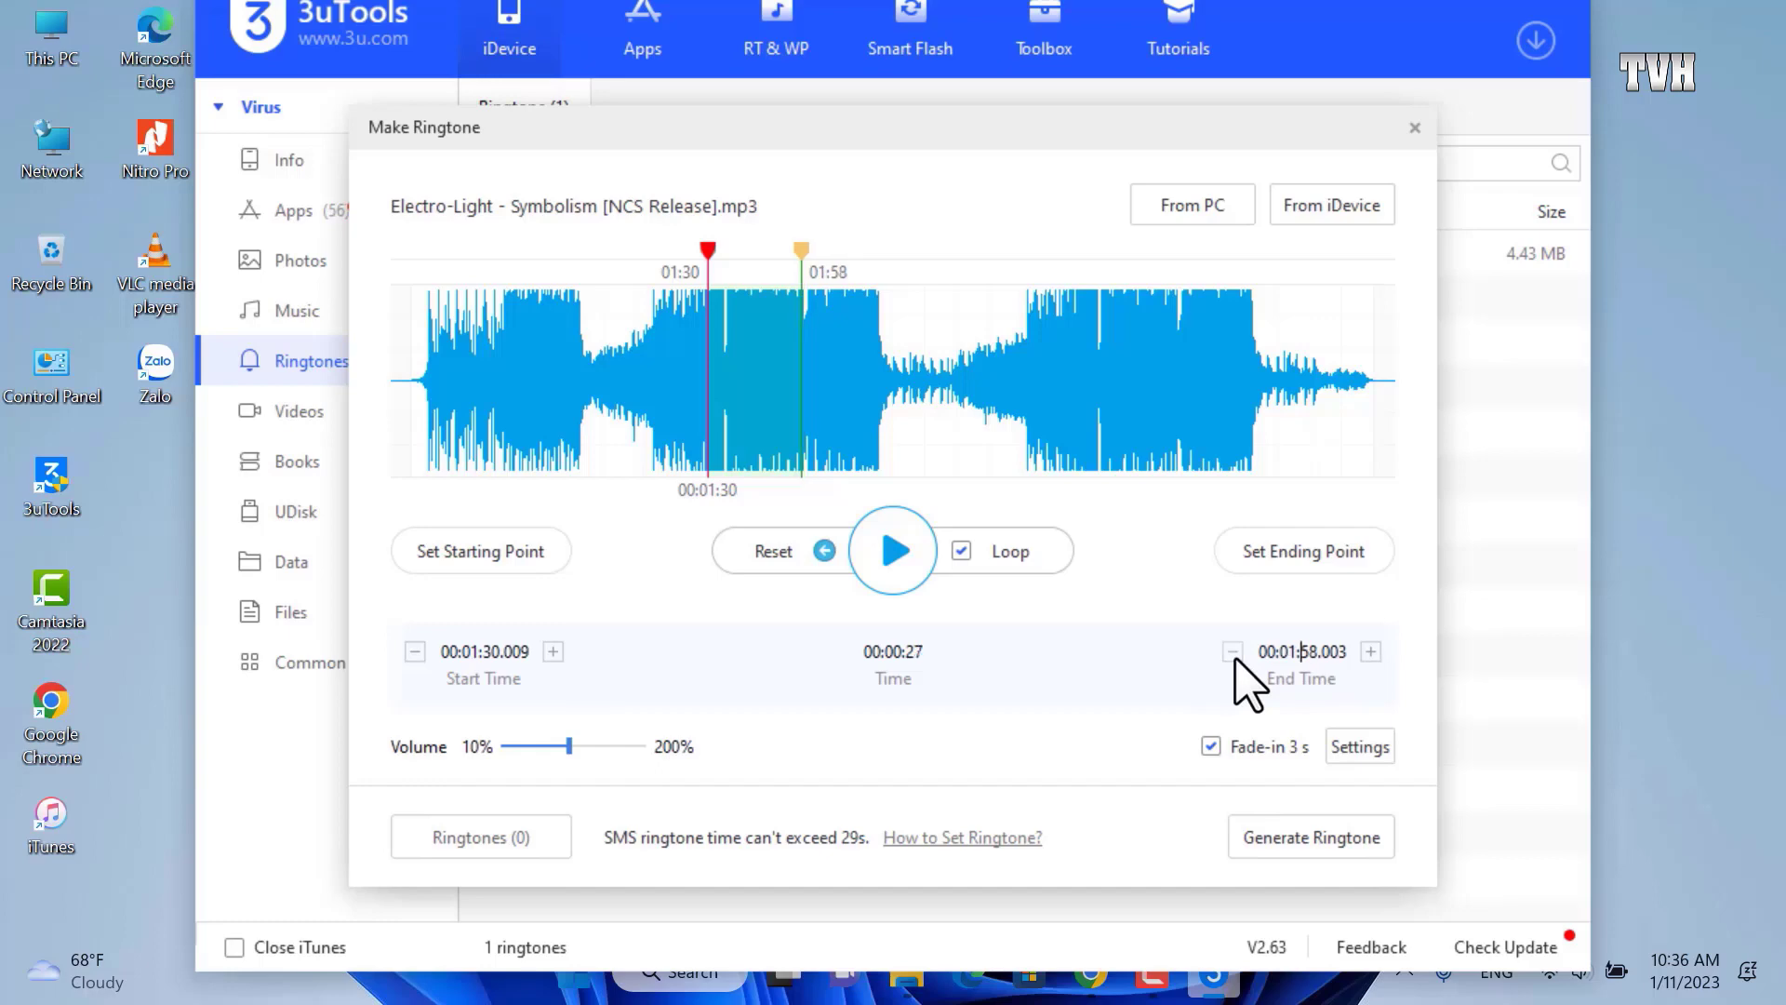
left_click(1232, 652)
left_click(1232, 652)
left_click(1232, 652)
left_click(1232, 652)
left_click(1232, 652)
left_click(1232, 652)
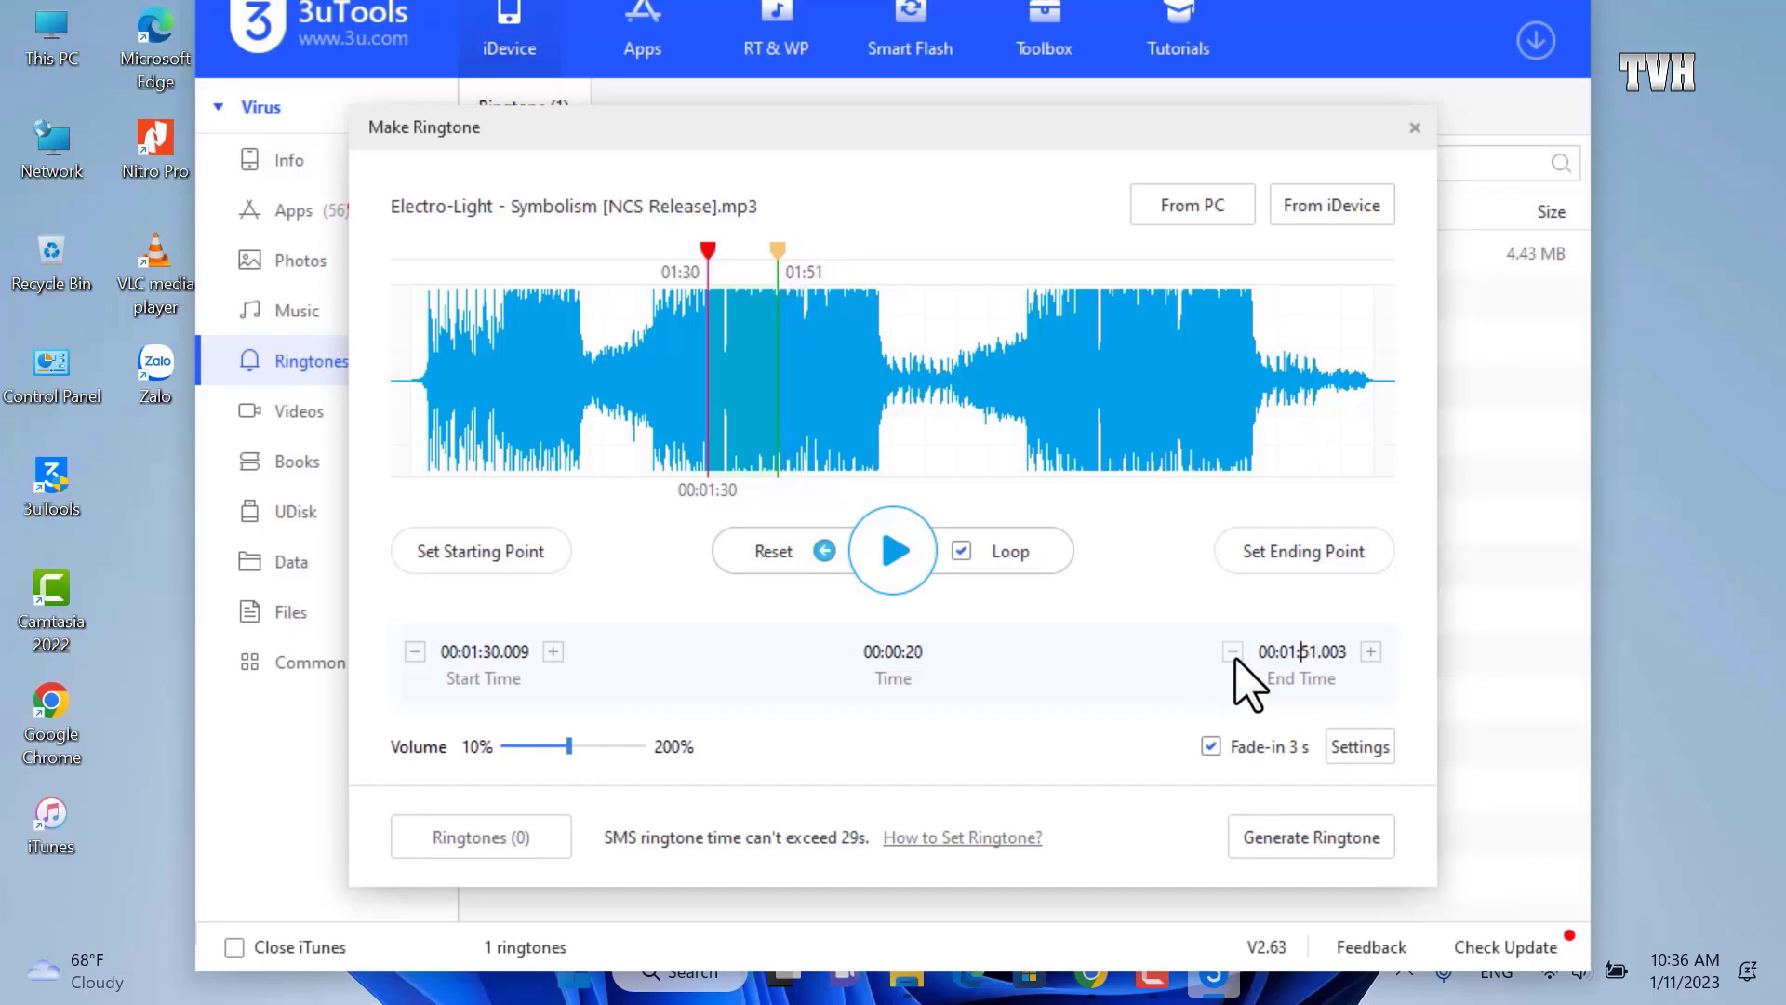
left_click(1232, 652)
Raise the ringtone clip's end time second by second to about 00:02:11
left_click(1371, 651)
left_click(1371, 651)
left_click(1371, 651)
left_click(1371, 651)
left_click(1371, 651)
left_click(1371, 651)
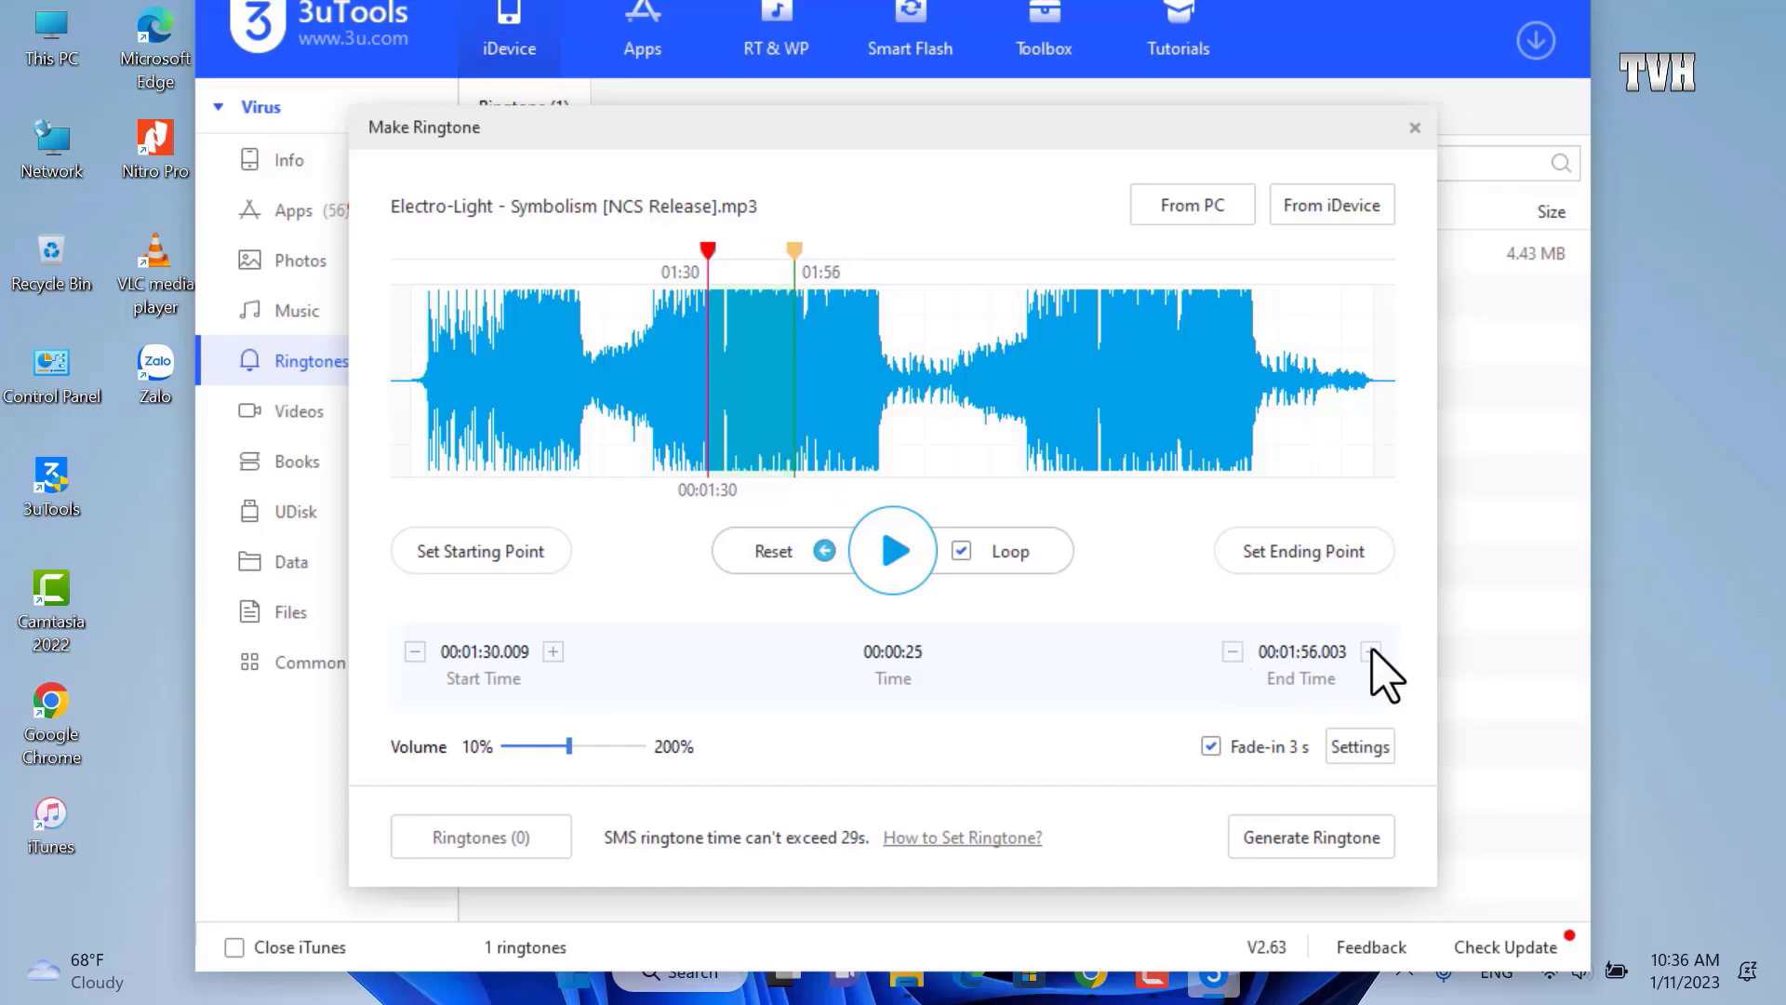
left_click(1371, 651)
left_click(1371, 651)
left_click(1371, 651)
left_click(1371, 651)
left_click(1371, 651)
left_click(1371, 651)
left_click(1371, 651)
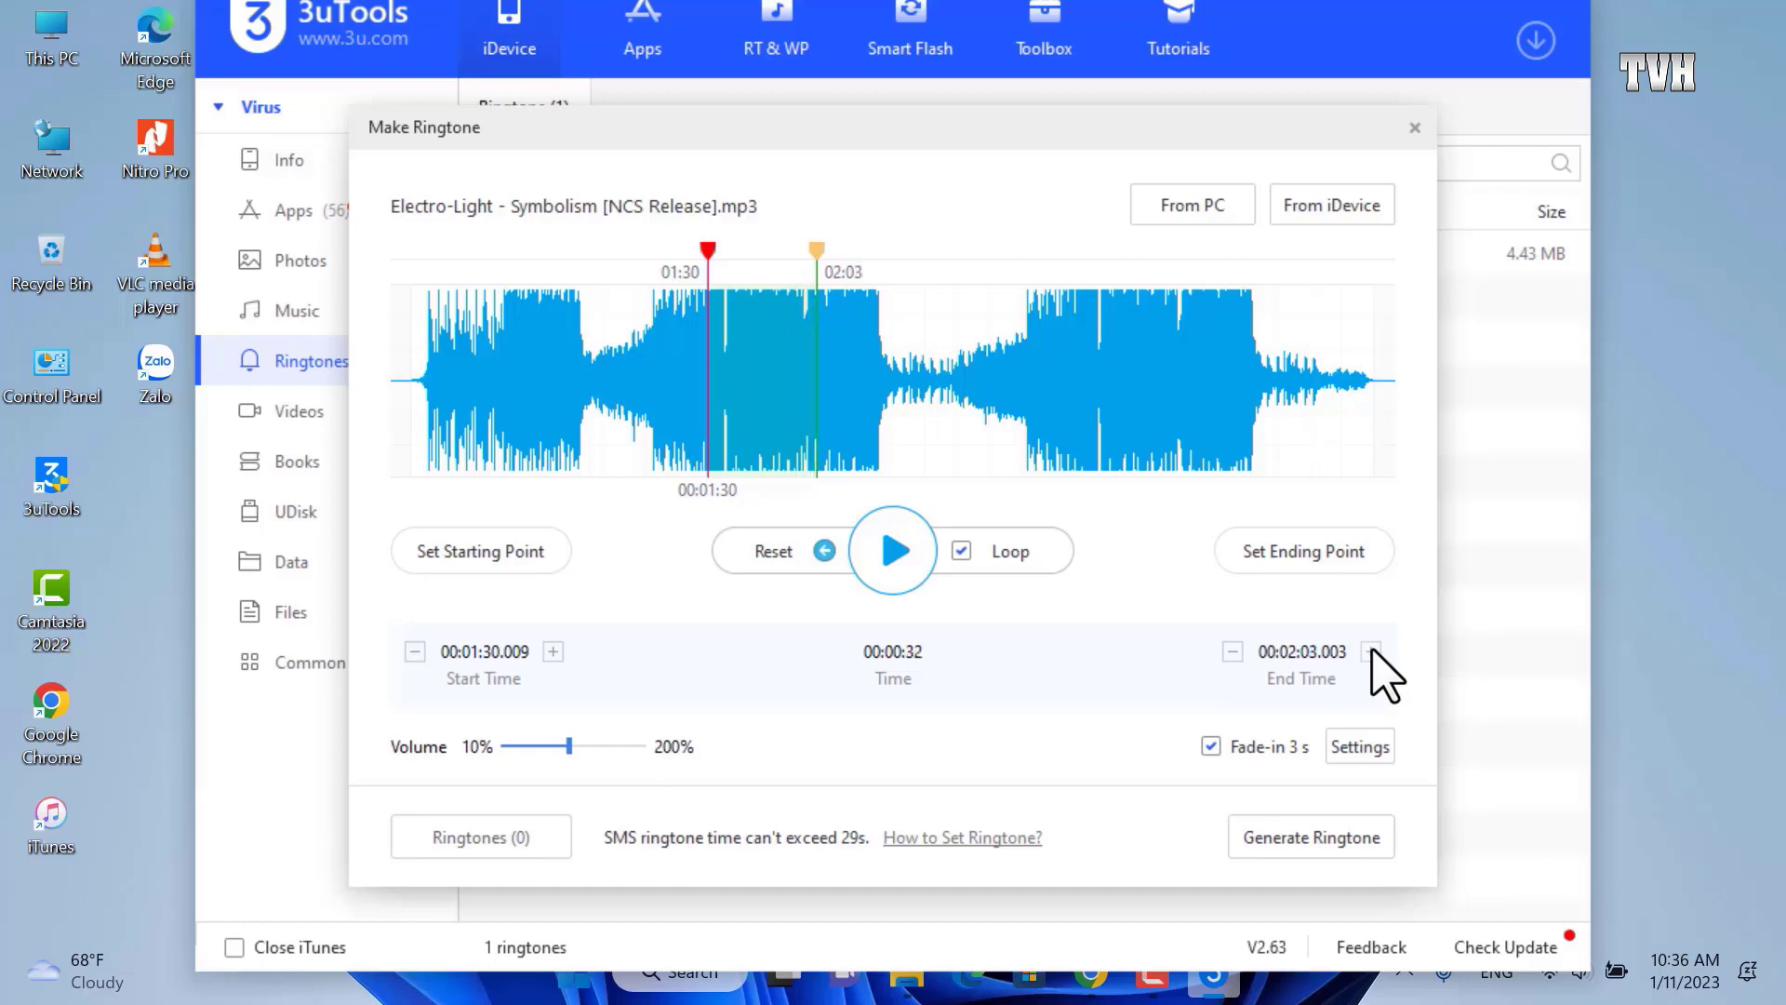
left_click(1371, 651)
left_click(1371, 651)
left_click(1371, 651)
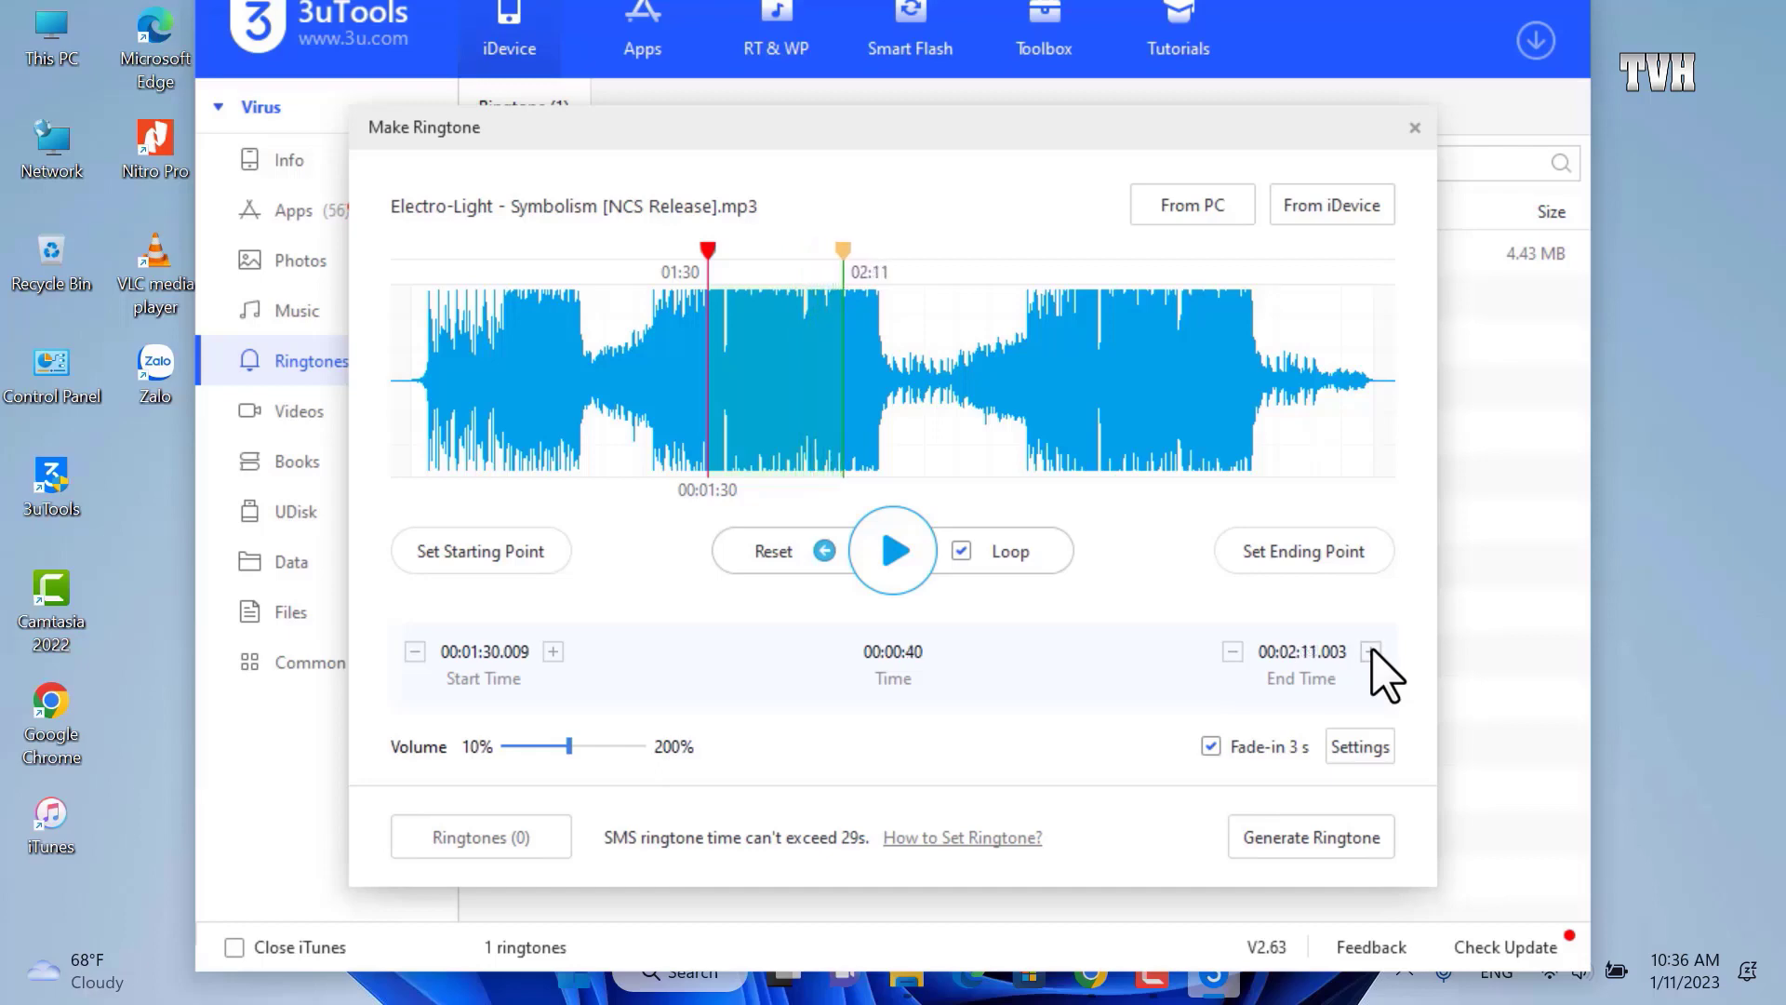
left_click(1371, 651)
left_click(1371, 651)
Move the clip's markers on the waveform to end at about 00:02:21 and start at about 00:01:21
left_click_drag(849, 247, 881, 261)
left_click_drag(709, 247, 681, 265)
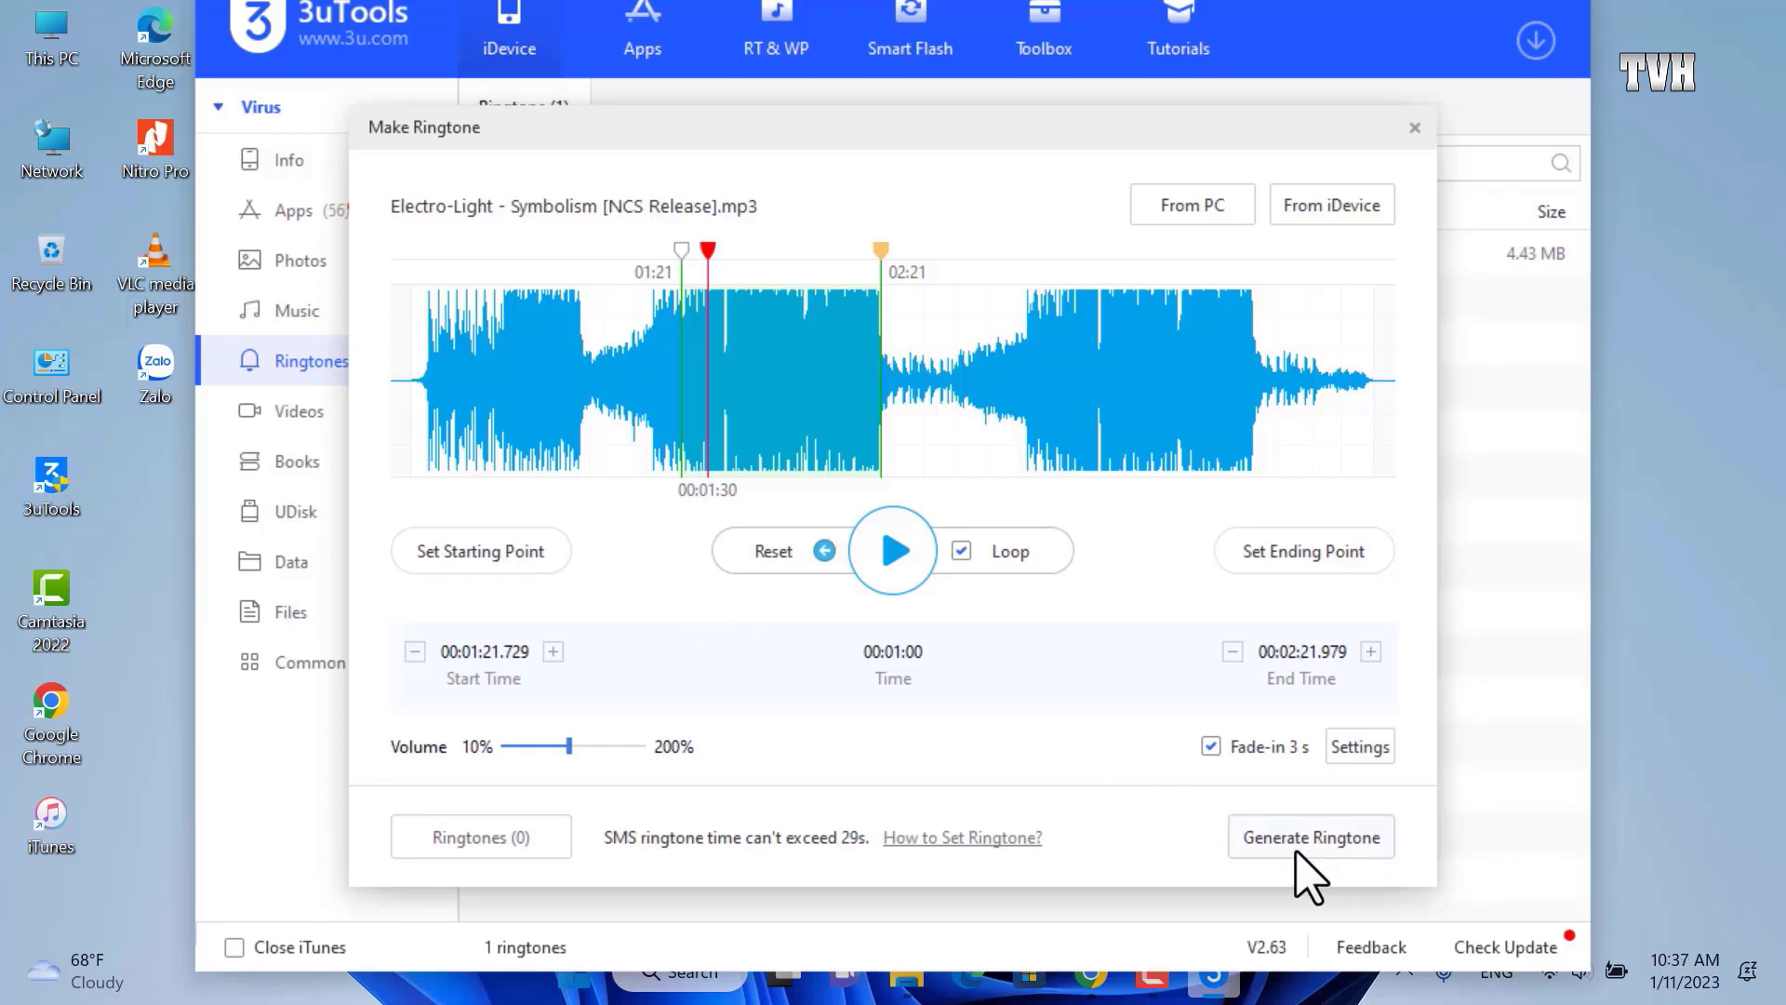
Generate the Electro-Light - Symbolism ringtone, keep its suggested name, and import it to the iDevice
left_click(1339, 840)
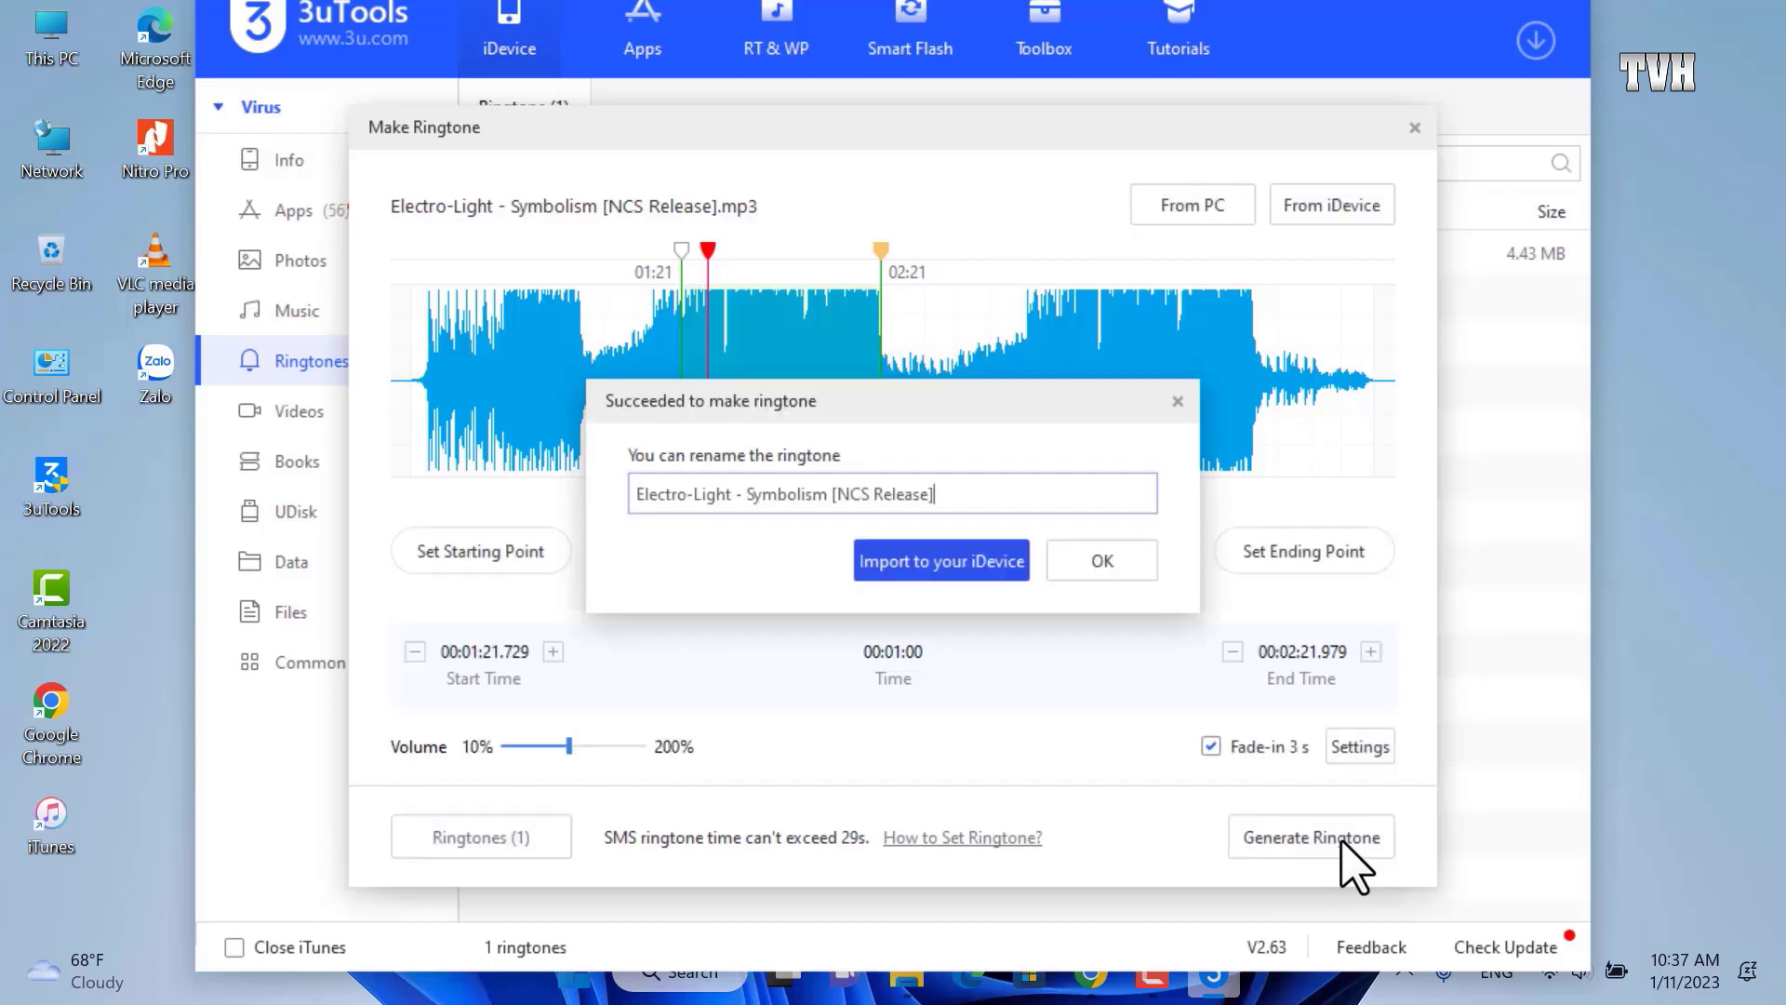
key("ctrl+a")
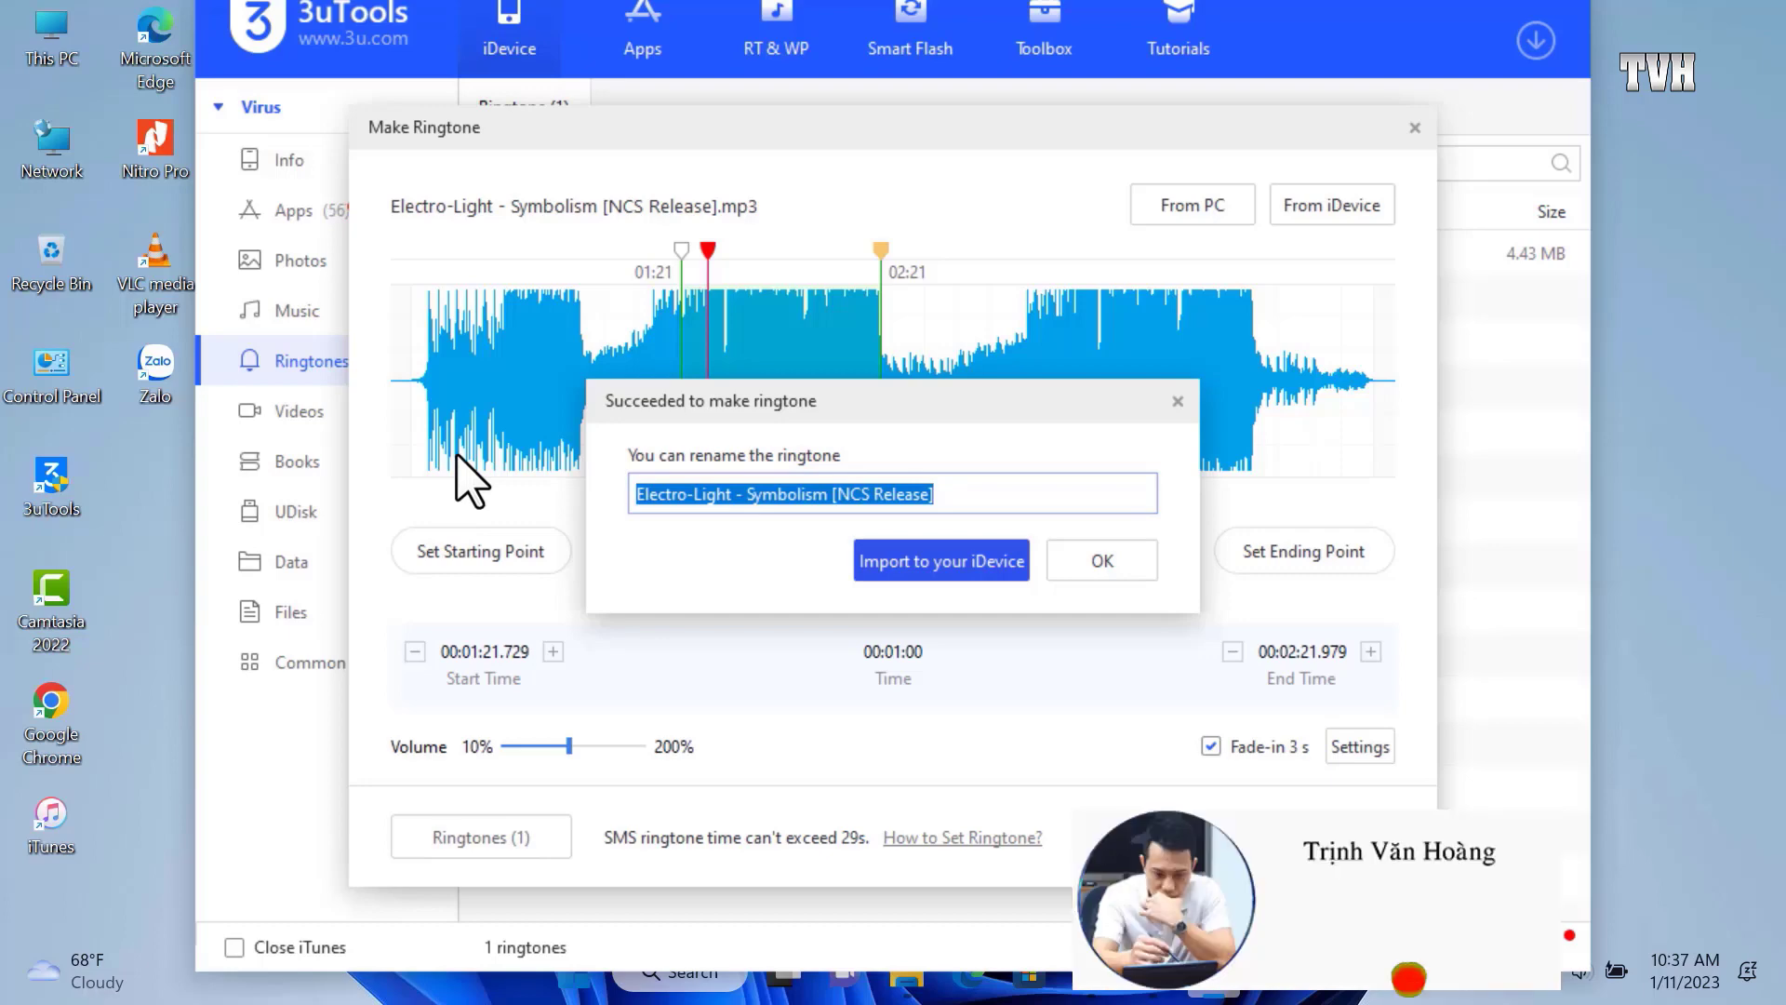
left_click(1010, 499)
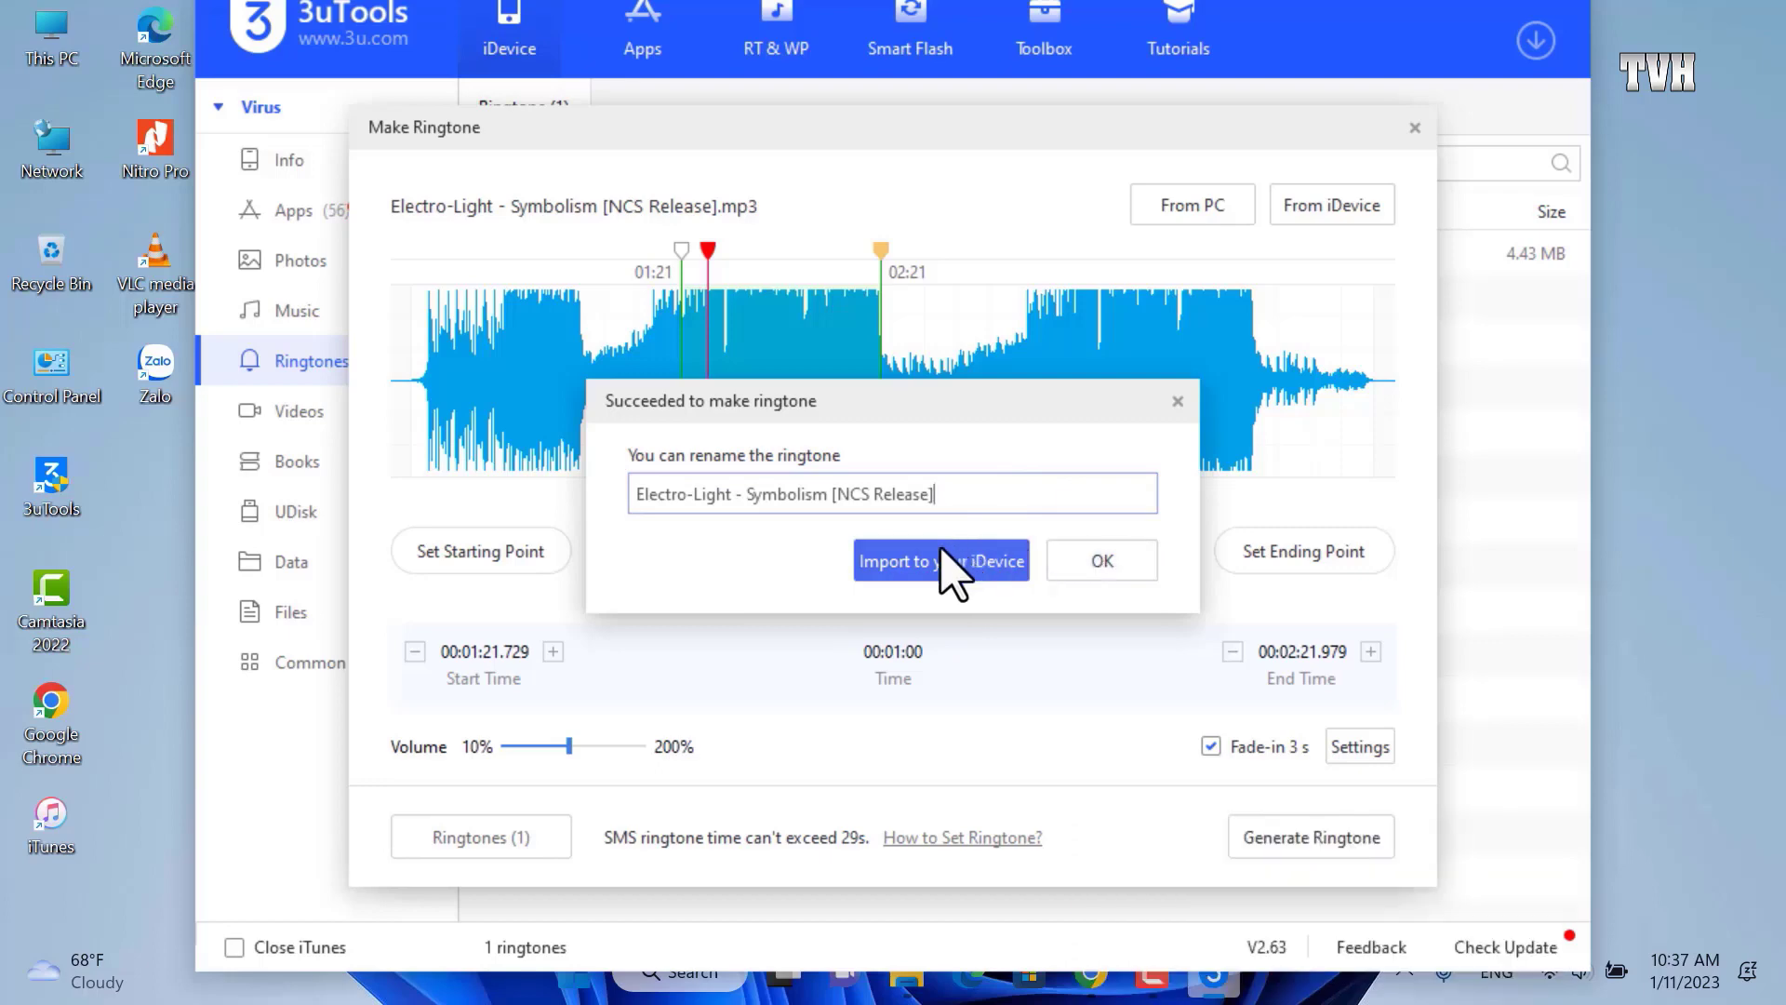
left_click(1014, 562)
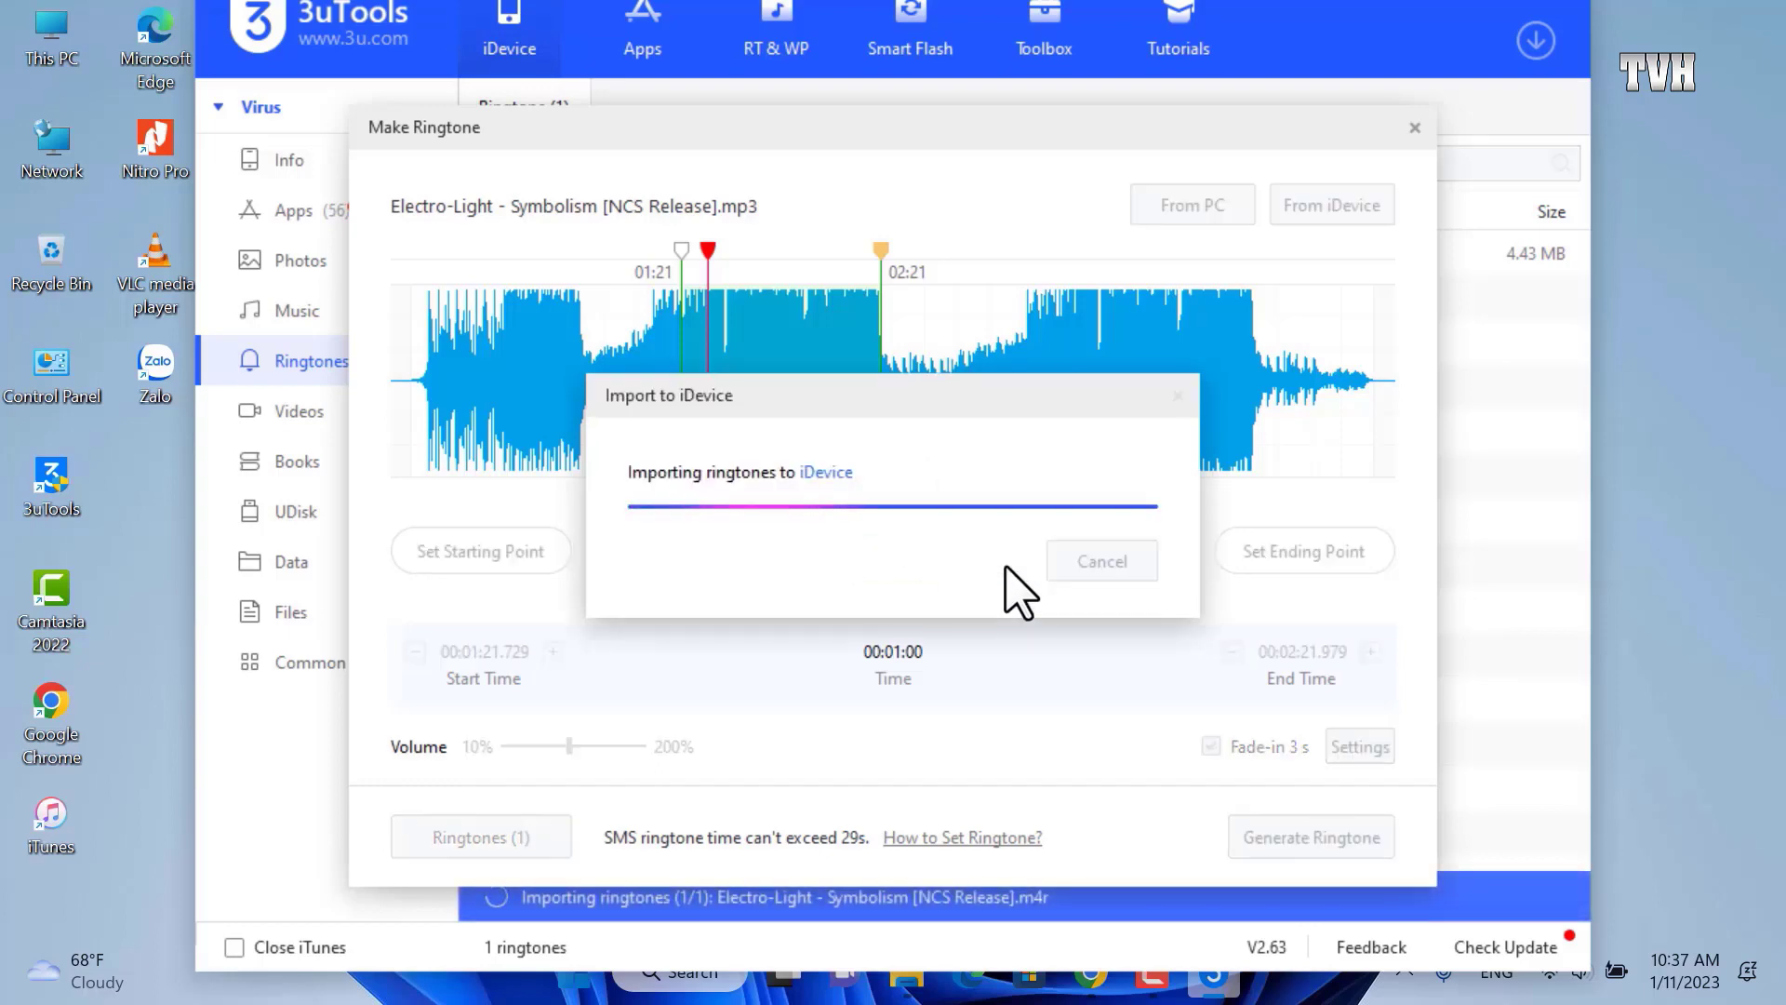
left_click(1103, 569)
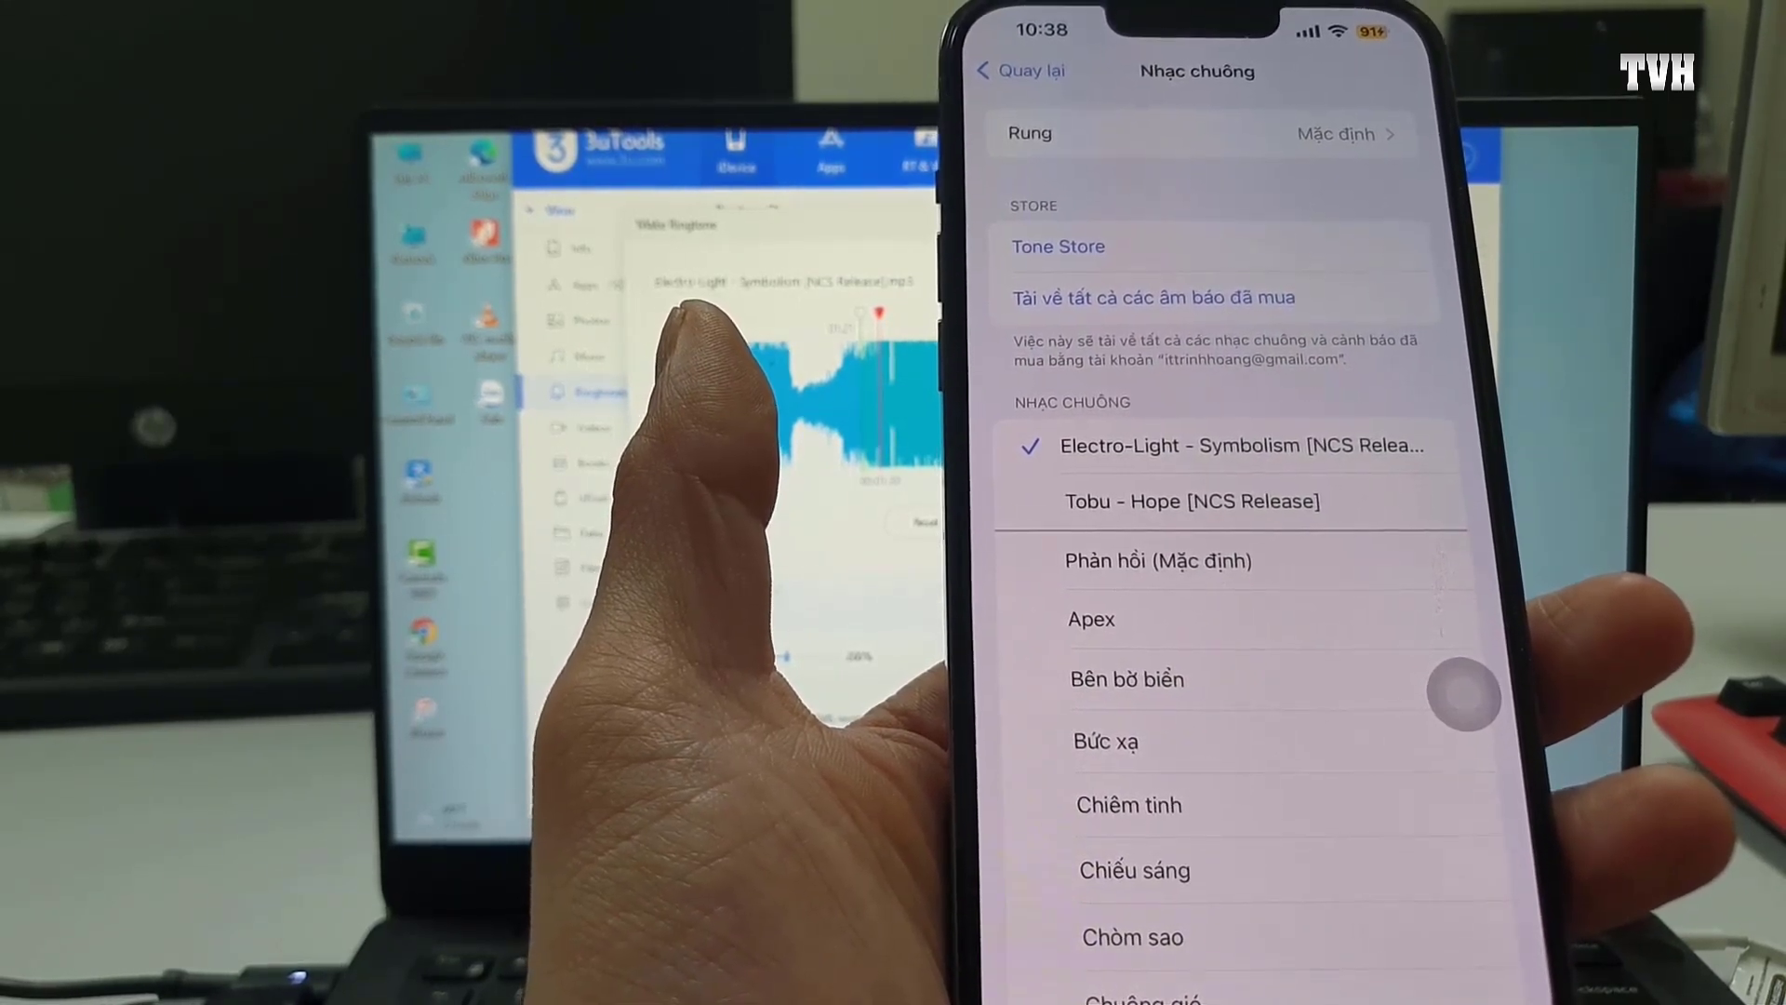
left_click(1228, 438)
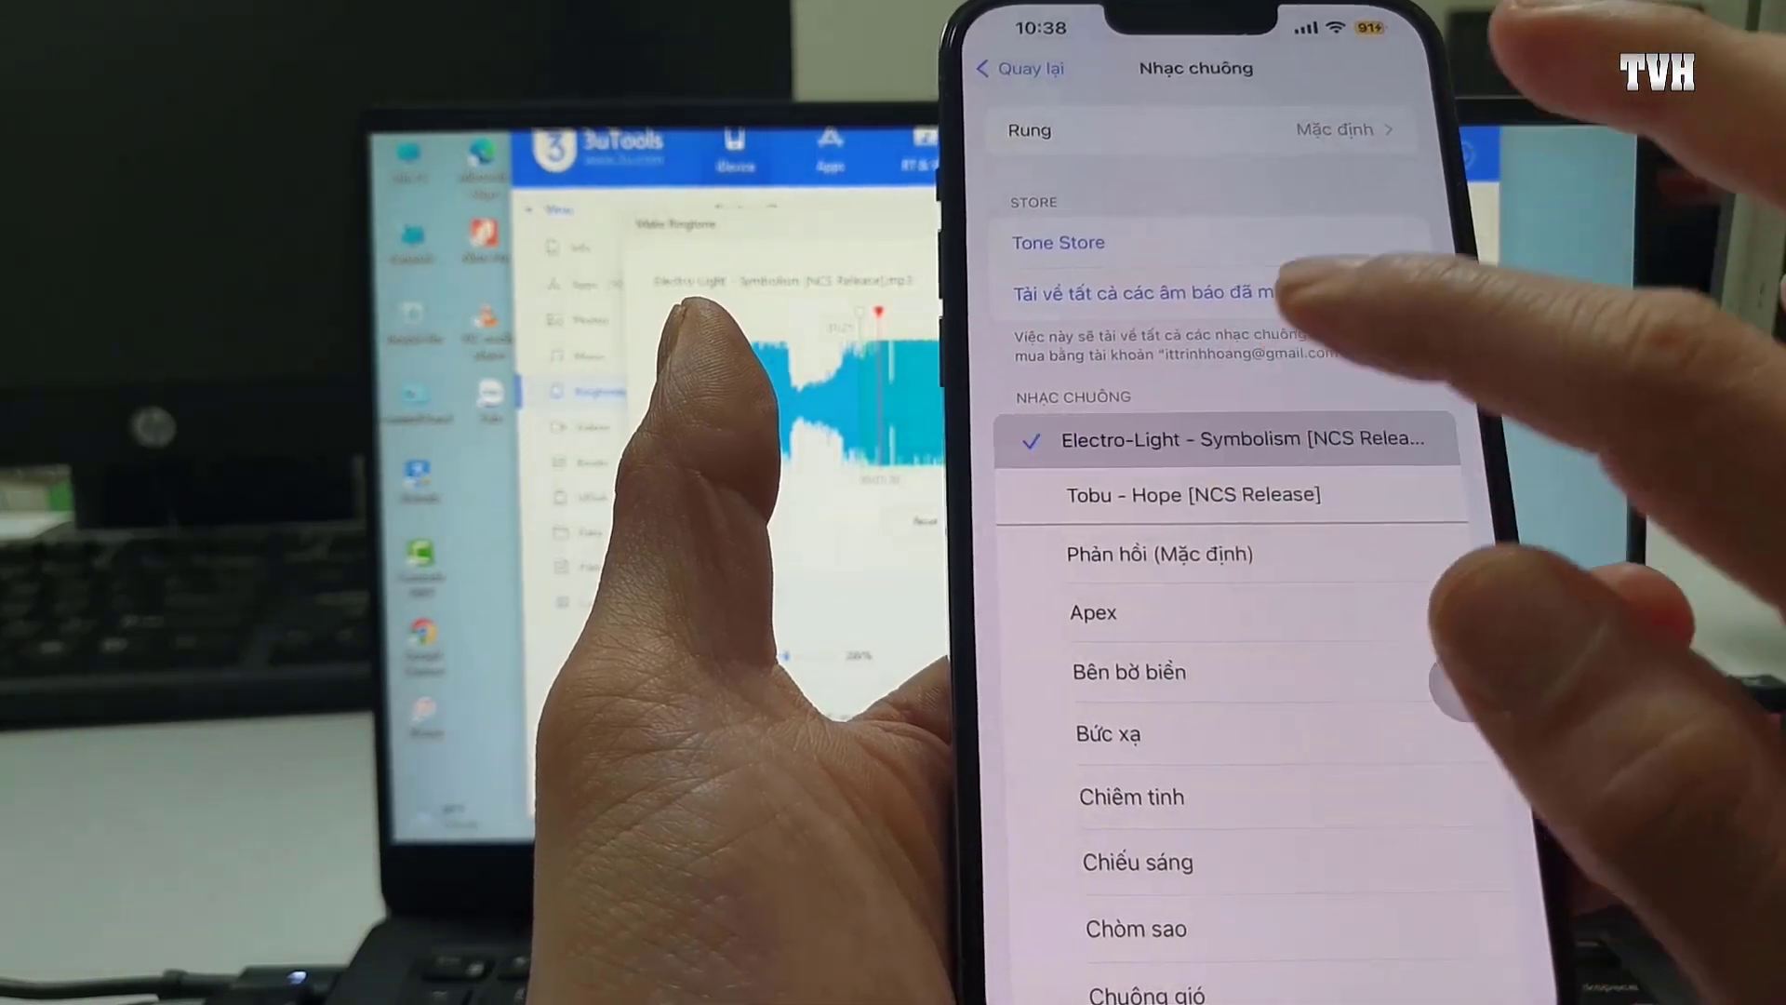
left_click(1021, 68)
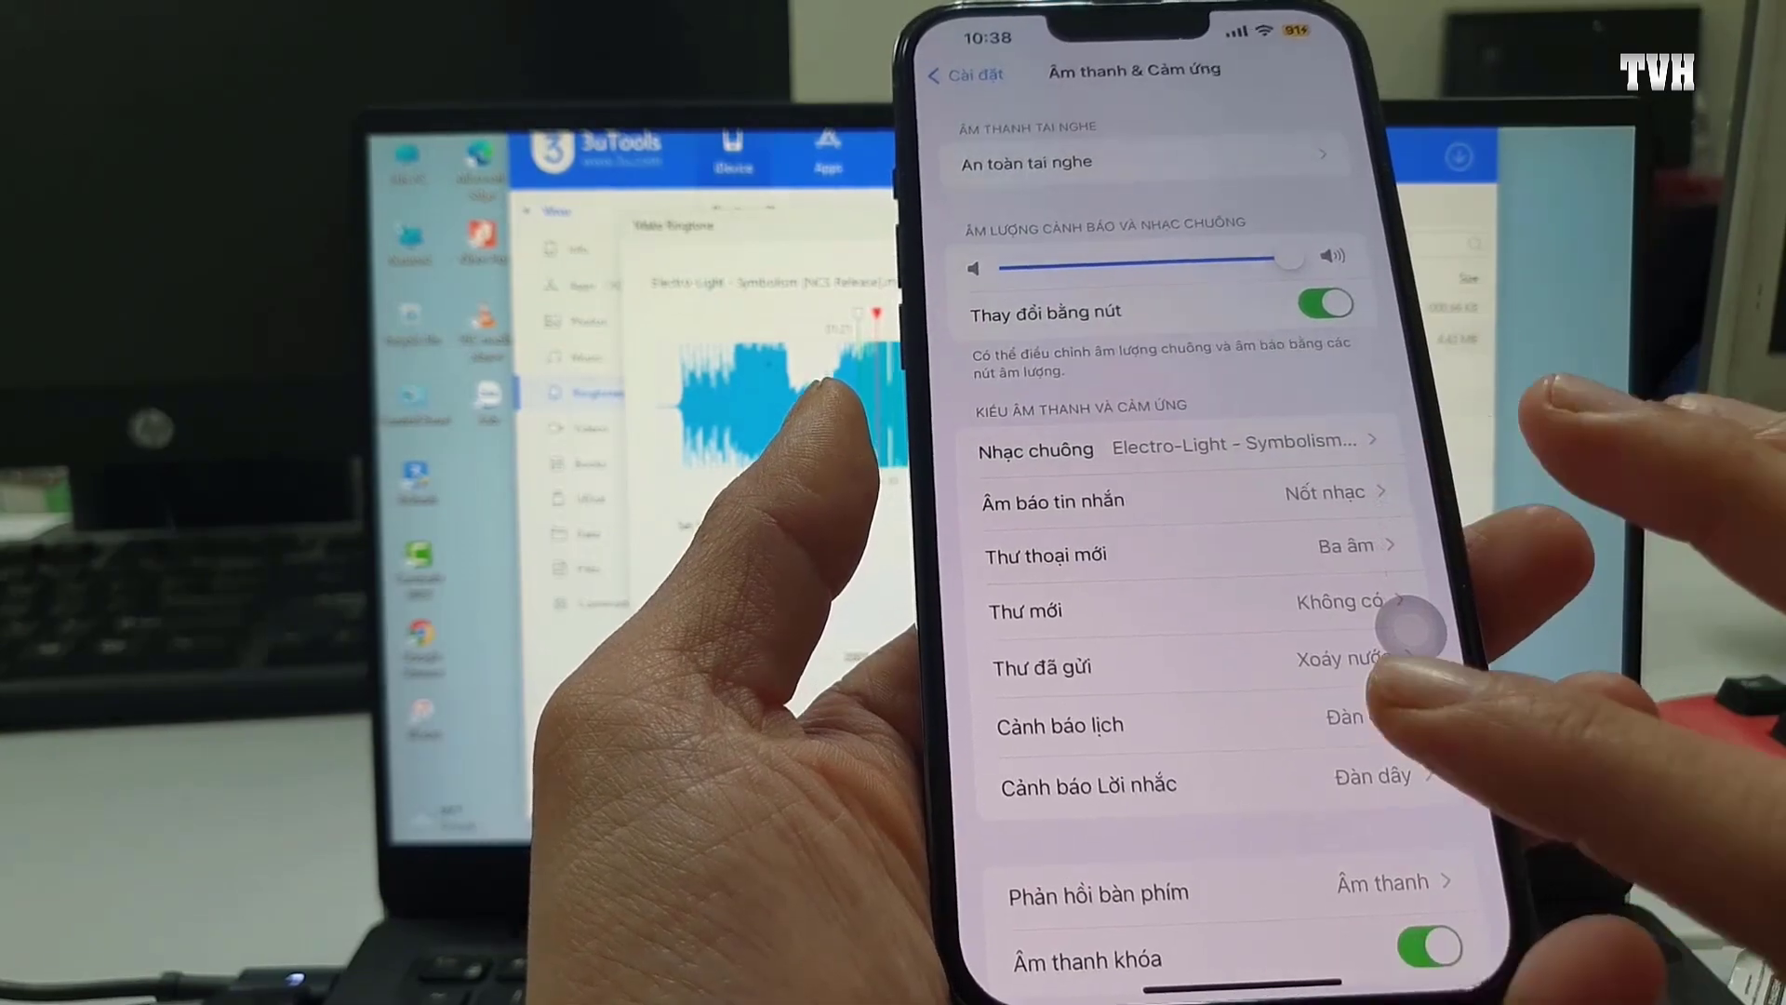
left_click_drag(1246, 986, 1246, 706)
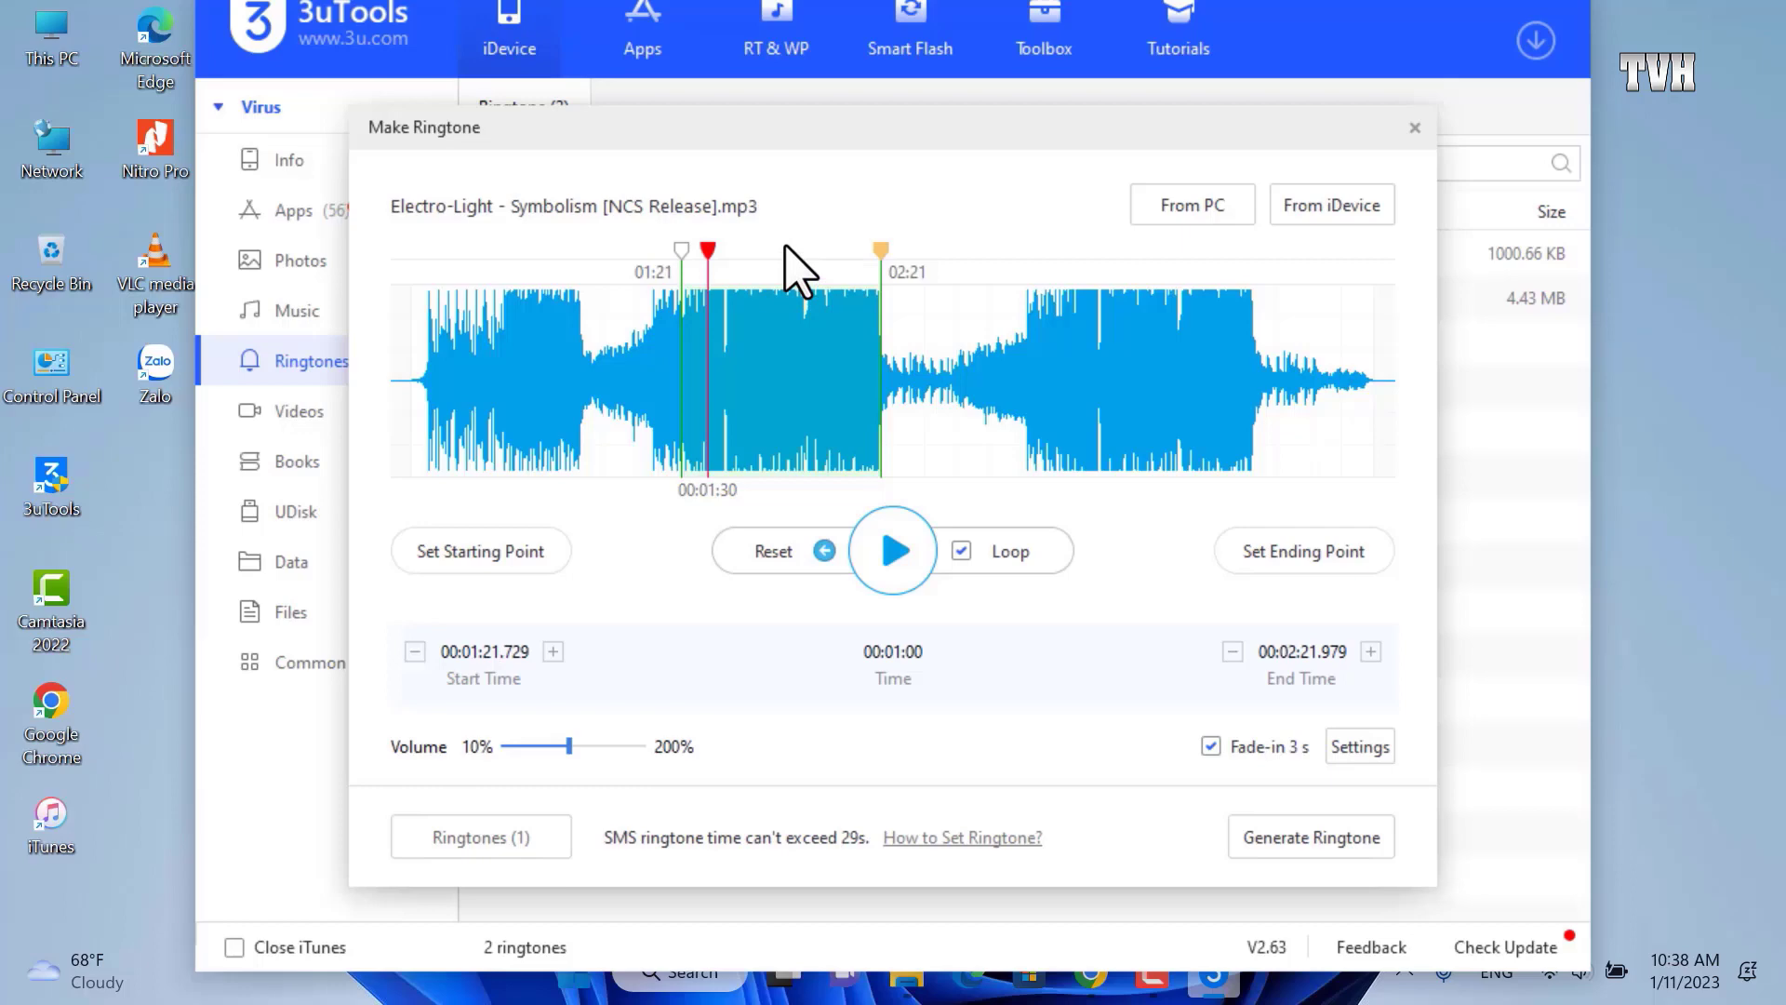
Close the ringtone maker, minimize 3uTools, and switch to Google Chrome
left_click(1415, 128)
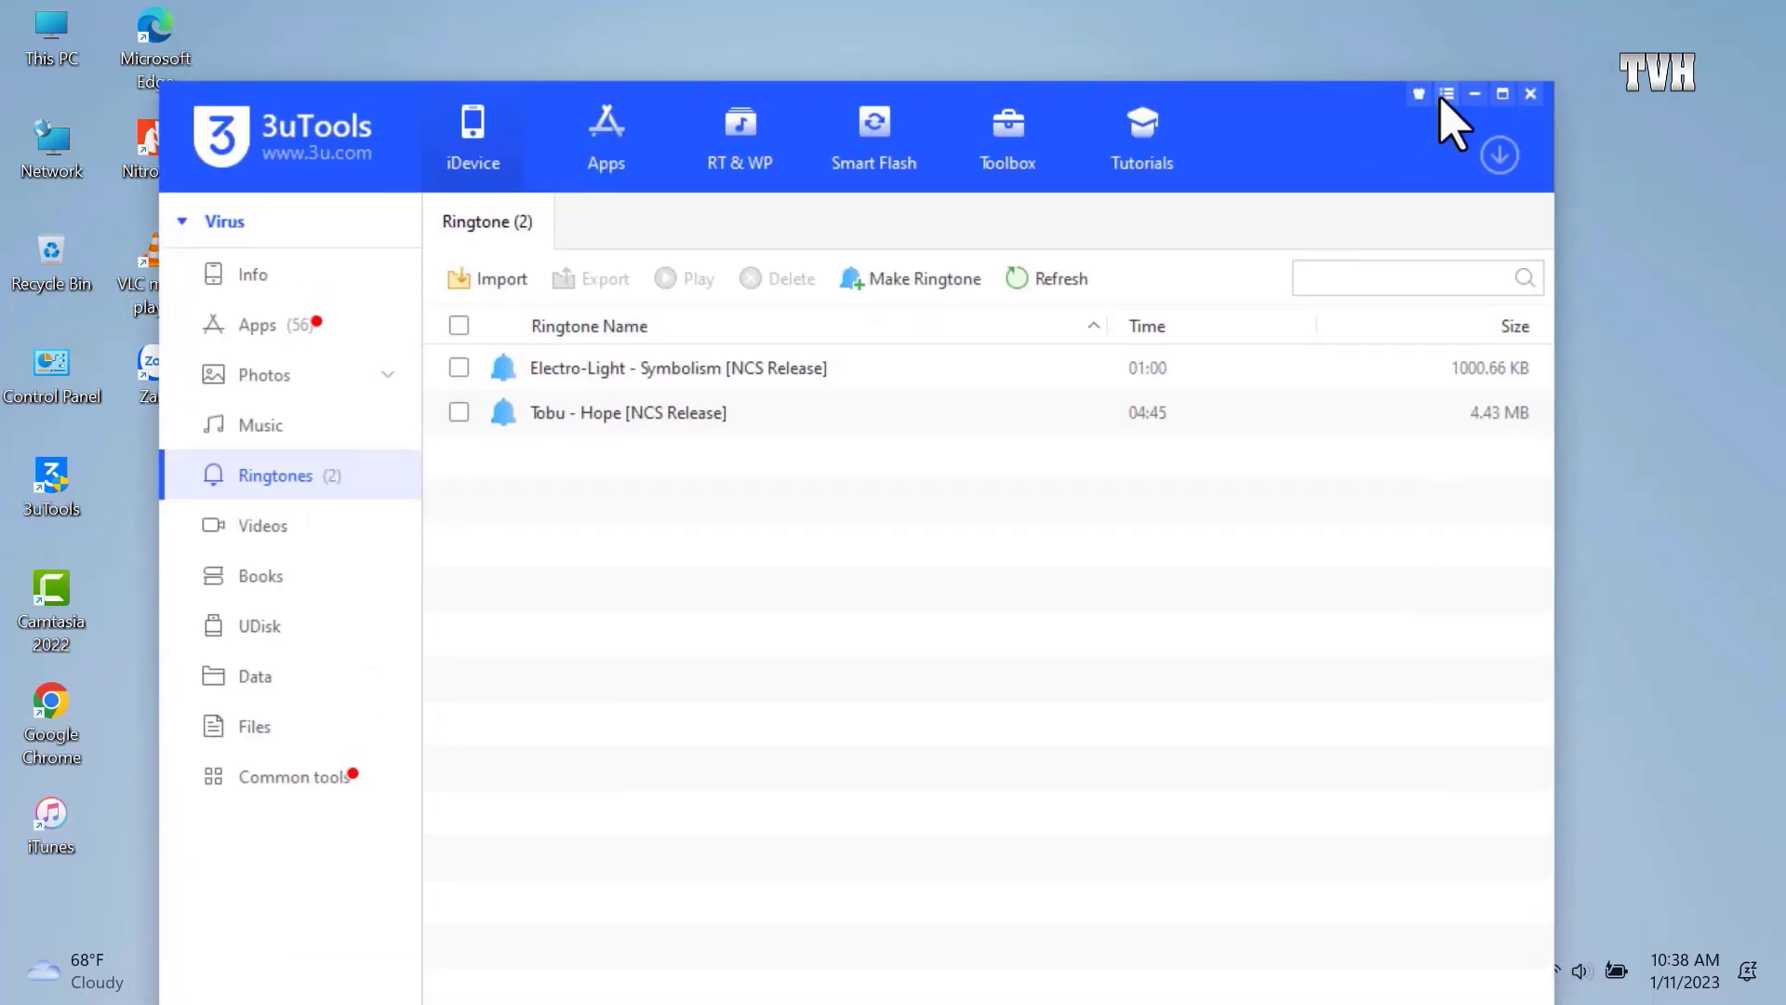
left_click(1476, 94)
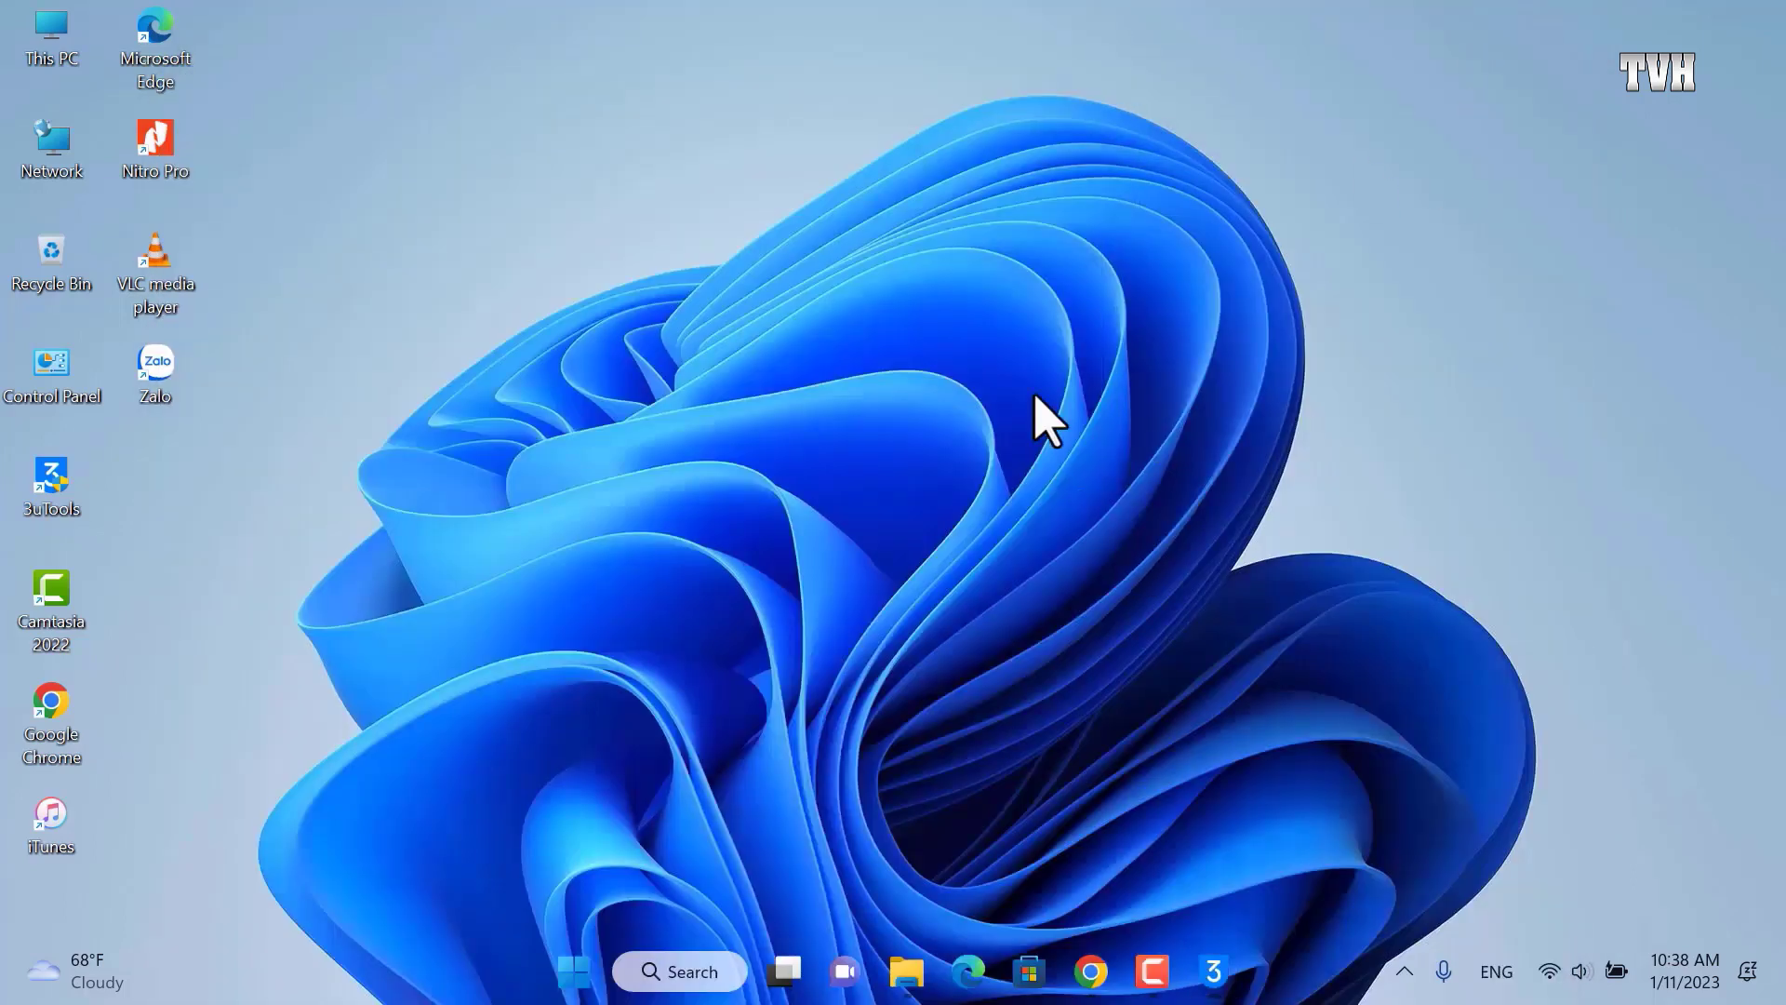
right_click(1035, 395)
left_click(1121, 508)
left_click(1090, 971)
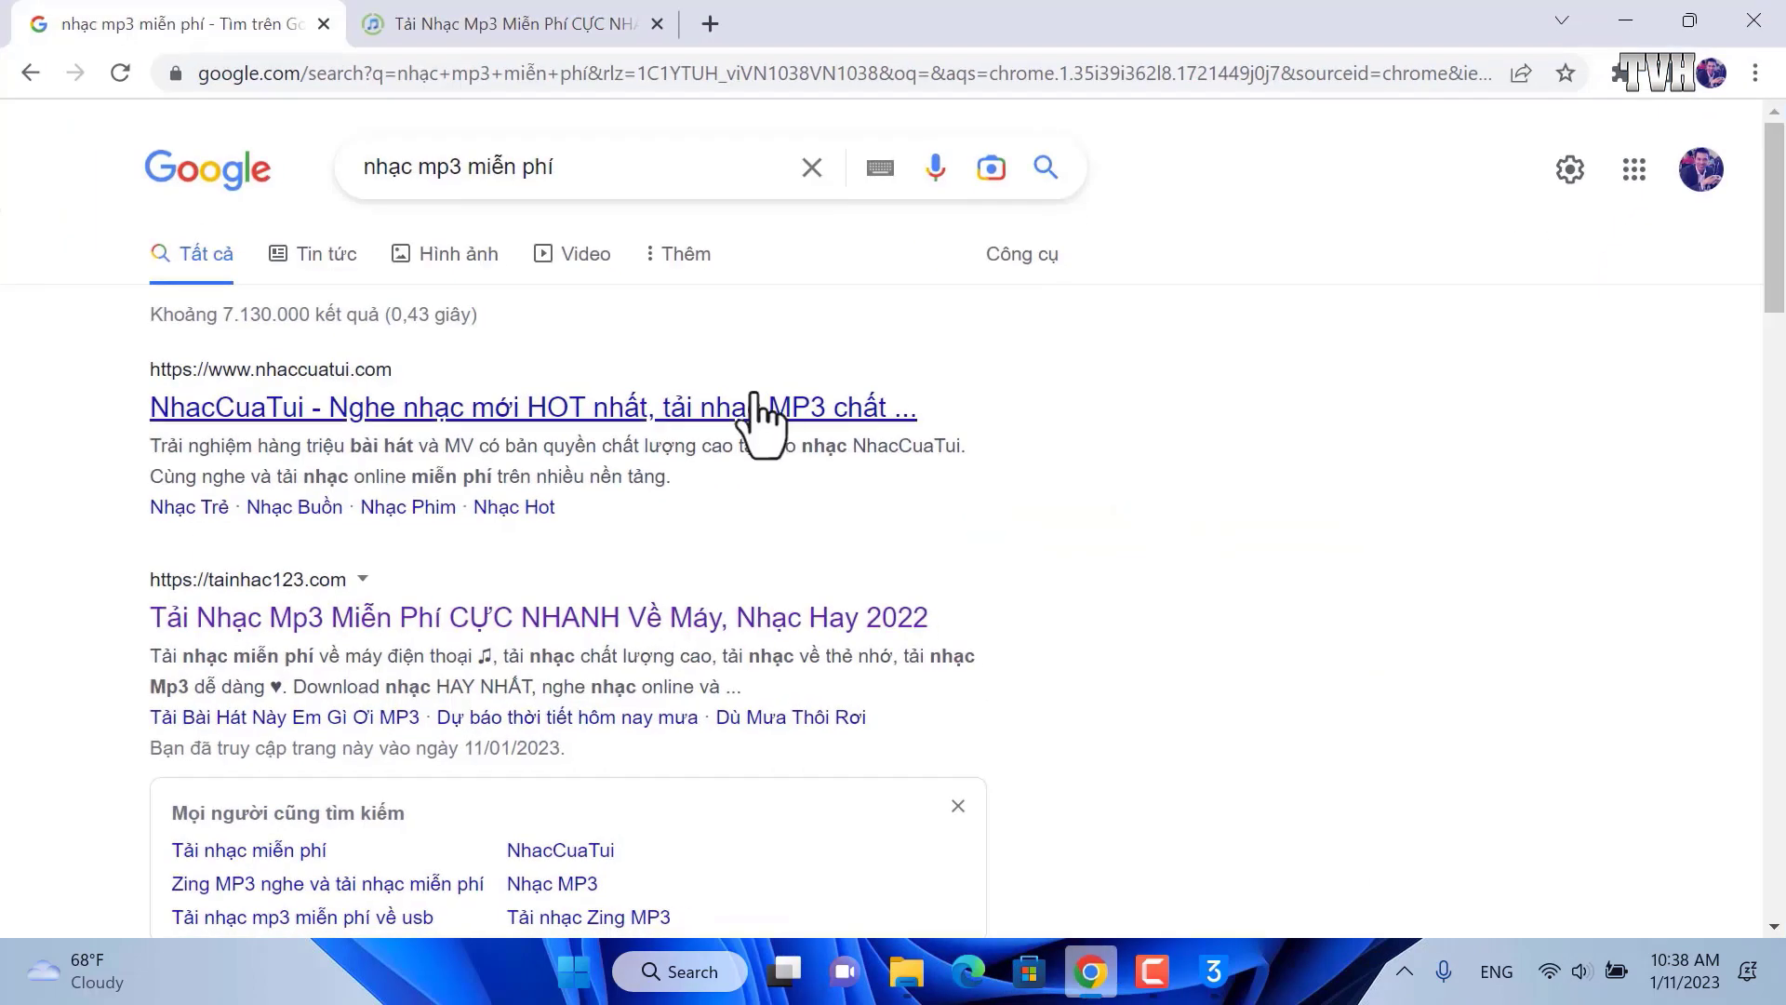
Look through the song lists on the free MP3 download site tainhac123.com, and put the browser away
left_click(500, 28)
scroll(589, 366, "down", 15)
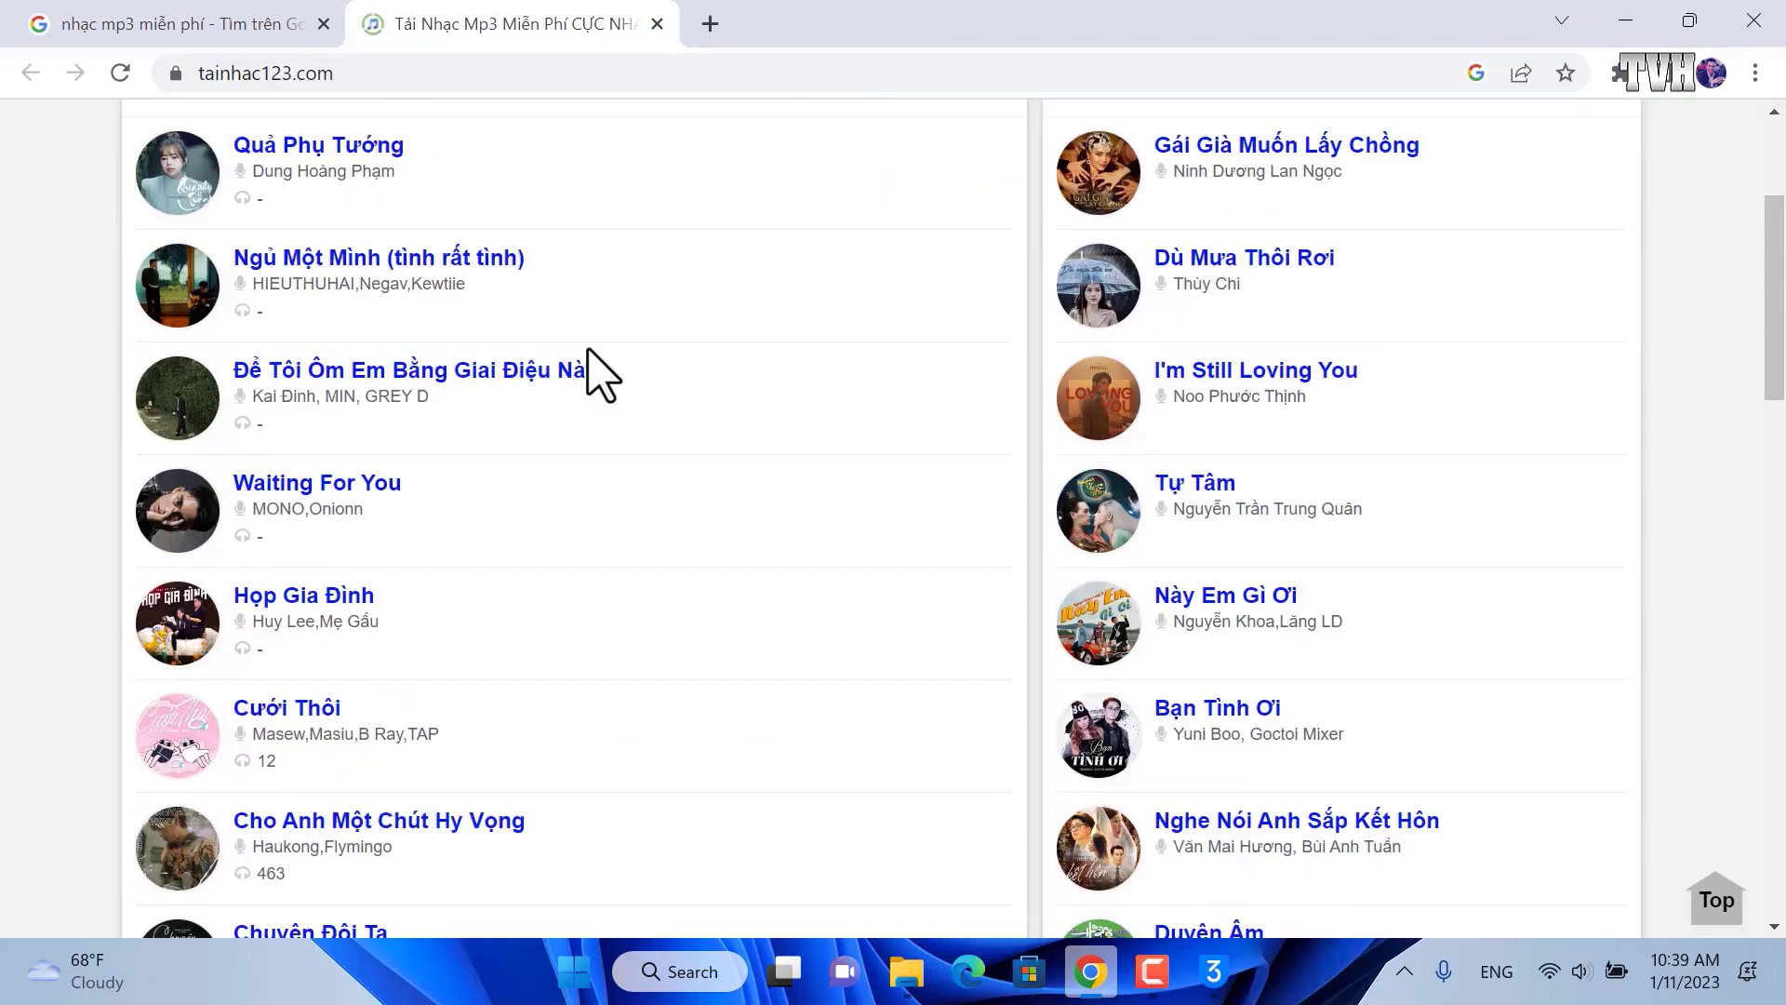
scroll(600, 370, "up", 15)
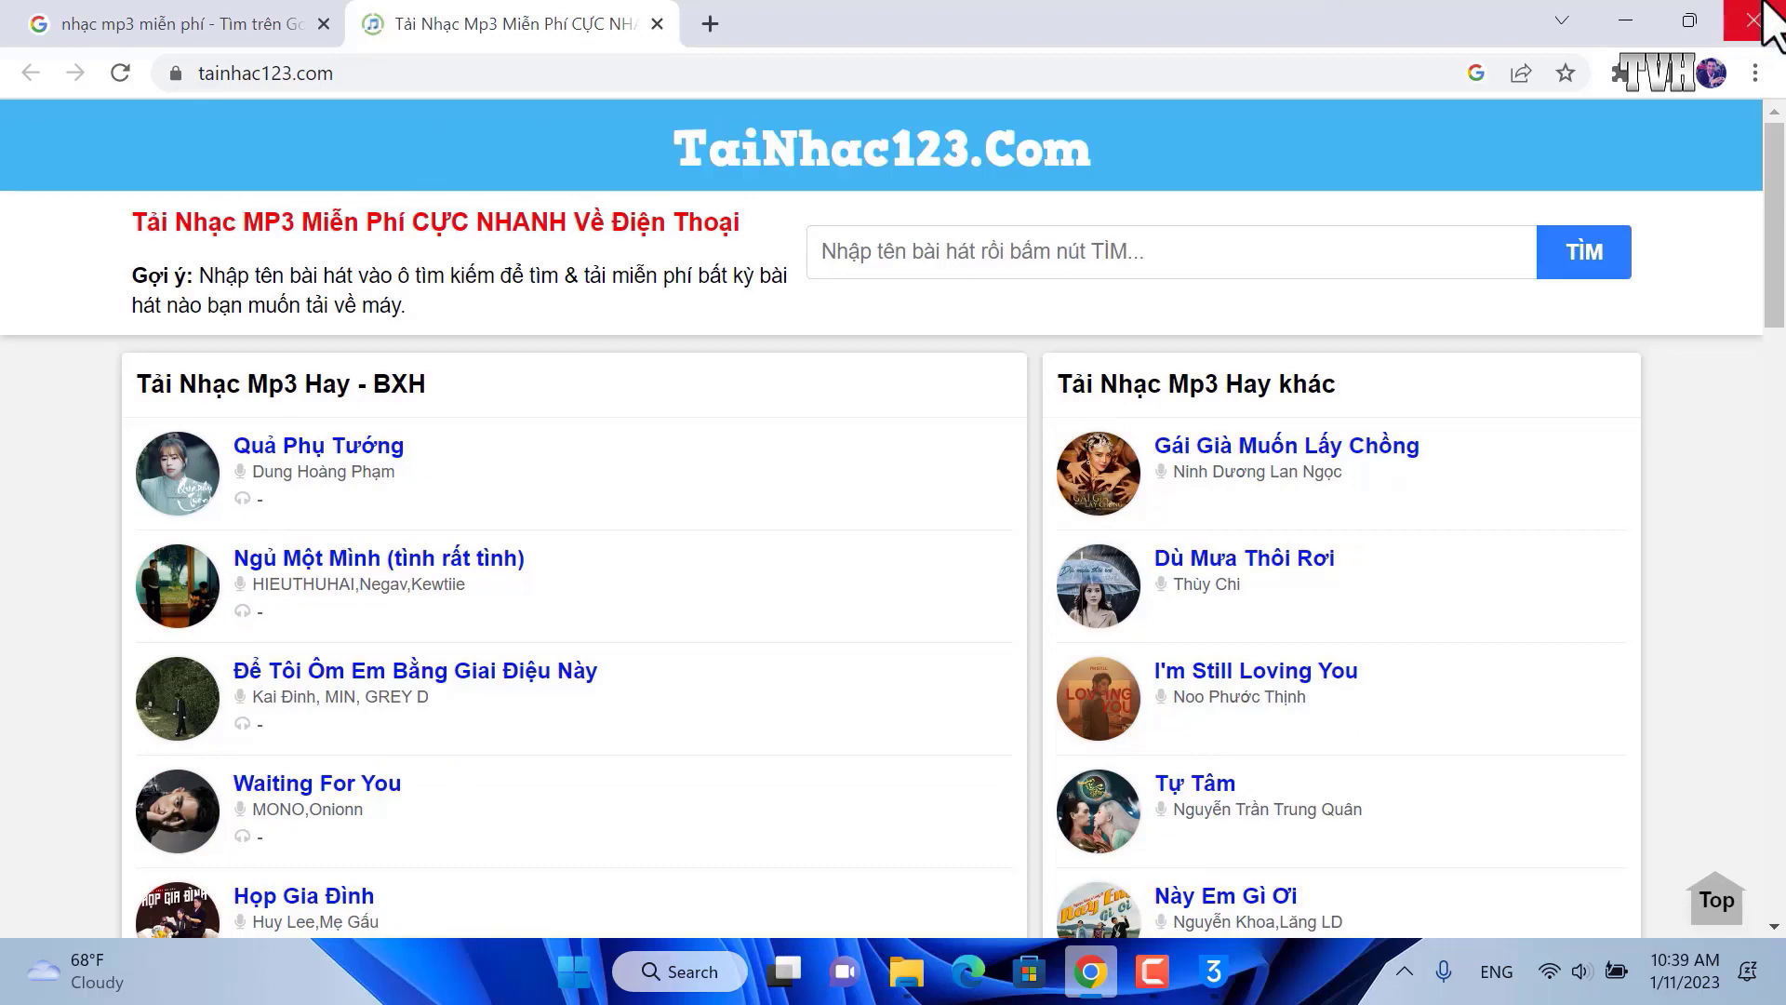
left_click(1630, 14)
Start a new ringtone in 3uTools from the "Trust Your Heart" MP4 video in the PC's Downloads > Video folder
left_click(938, 346)
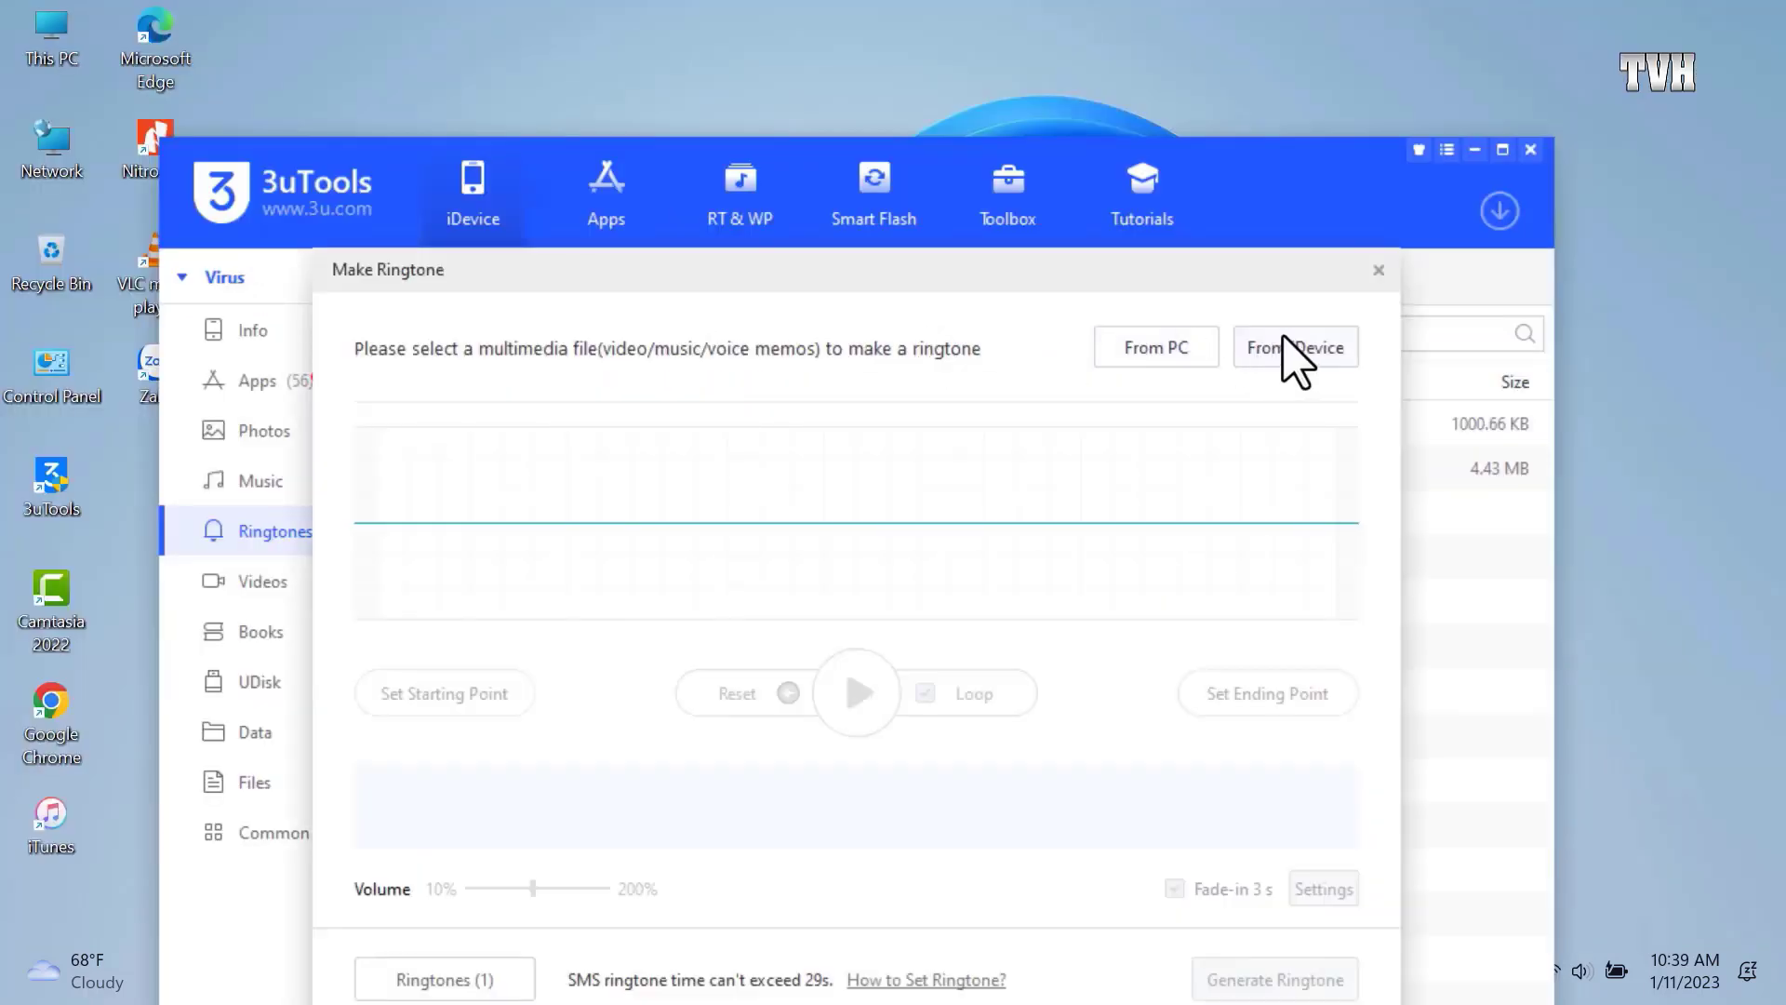
left_click(1180, 351)
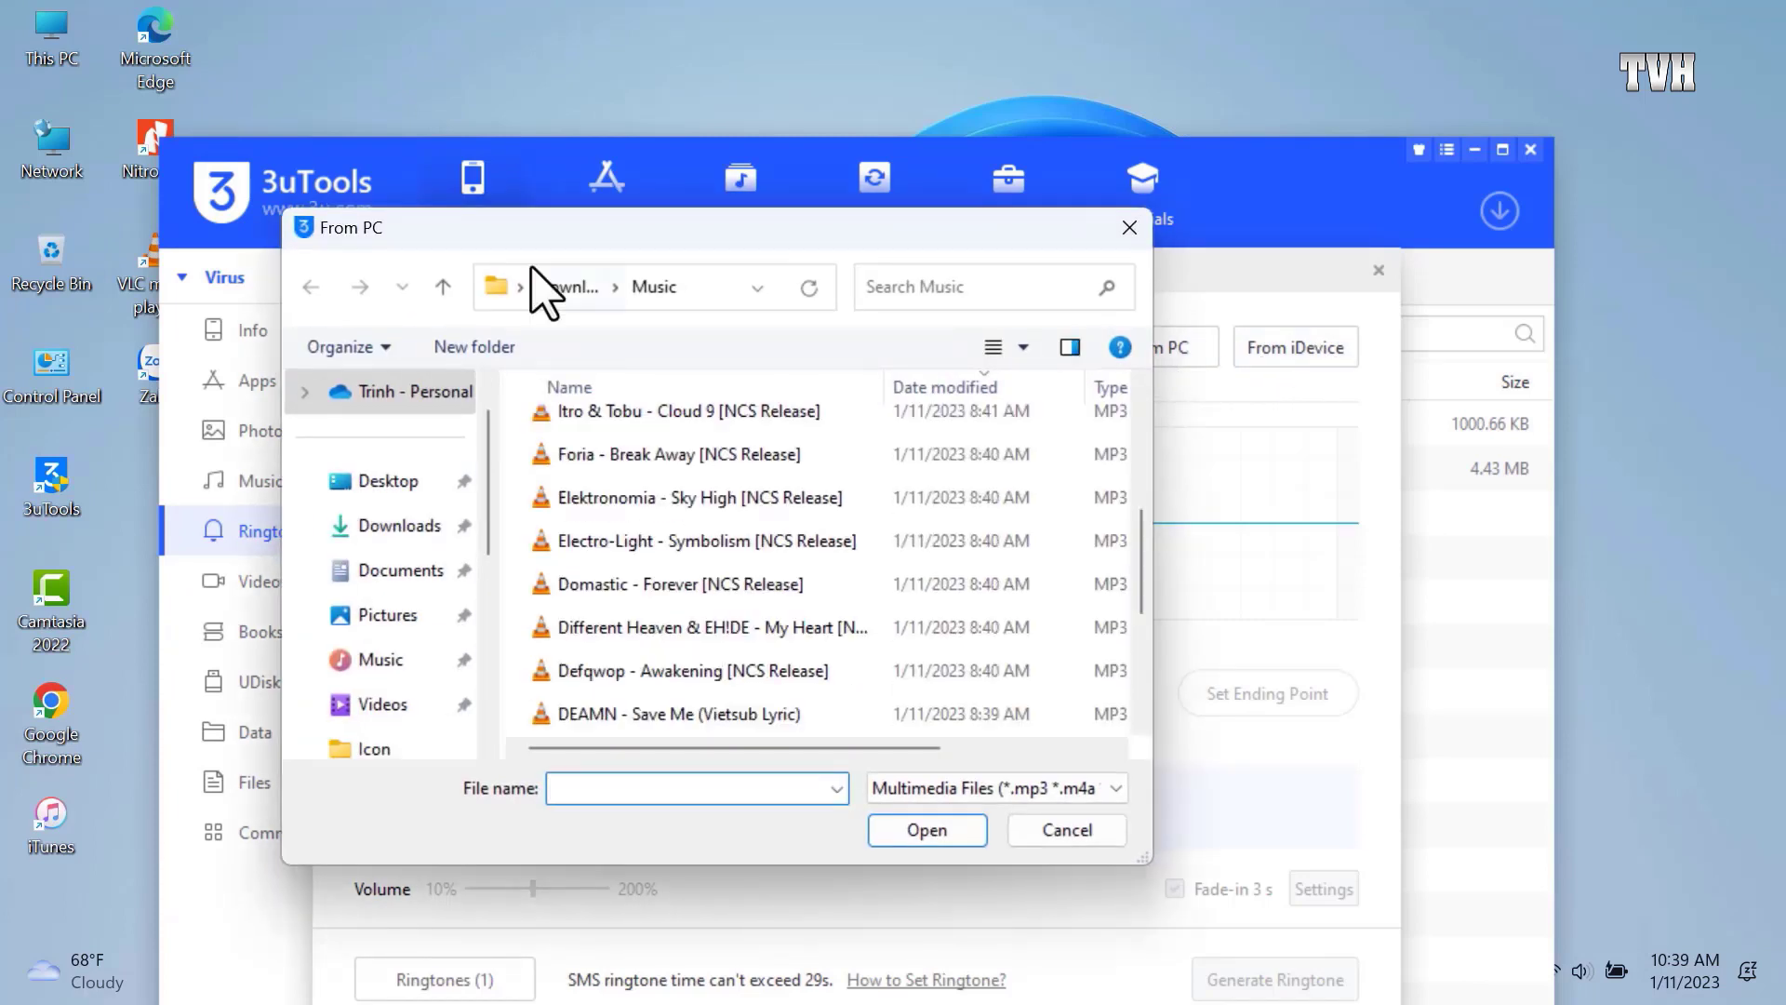
left_click(558, 286)
left_click(583, 474)
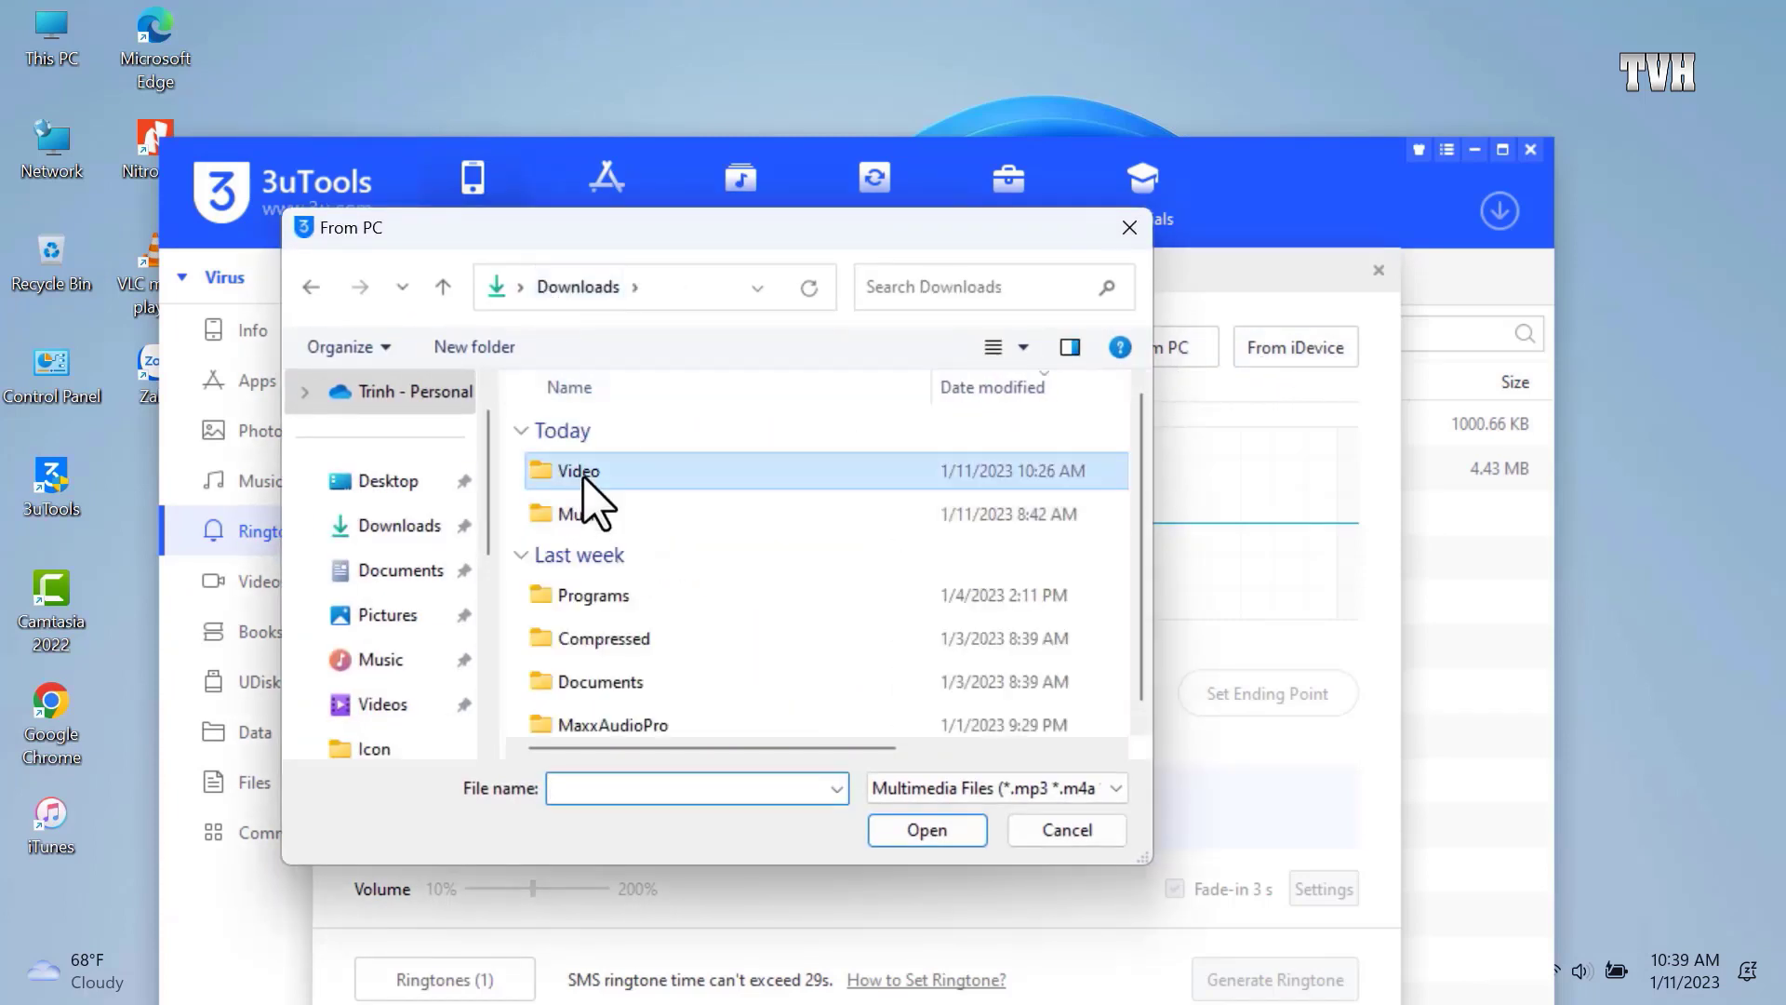
double_click(583, 474)
left_click(588, 475)
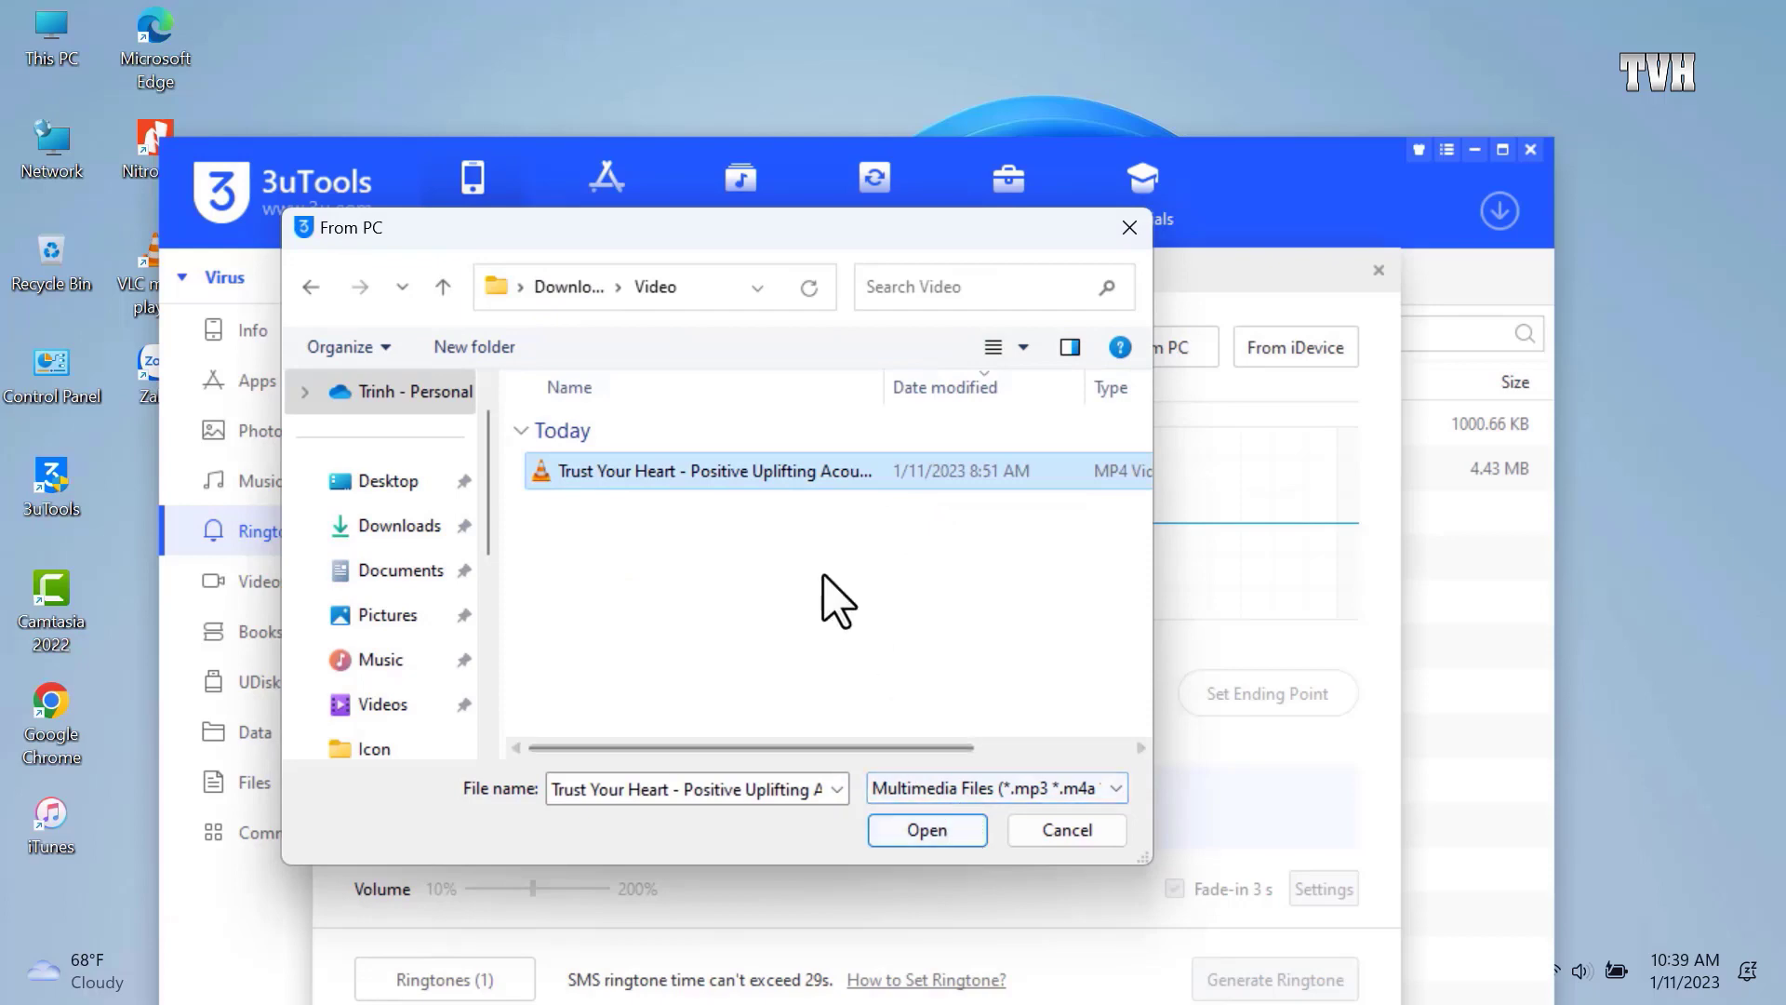
left_click(963, 838)
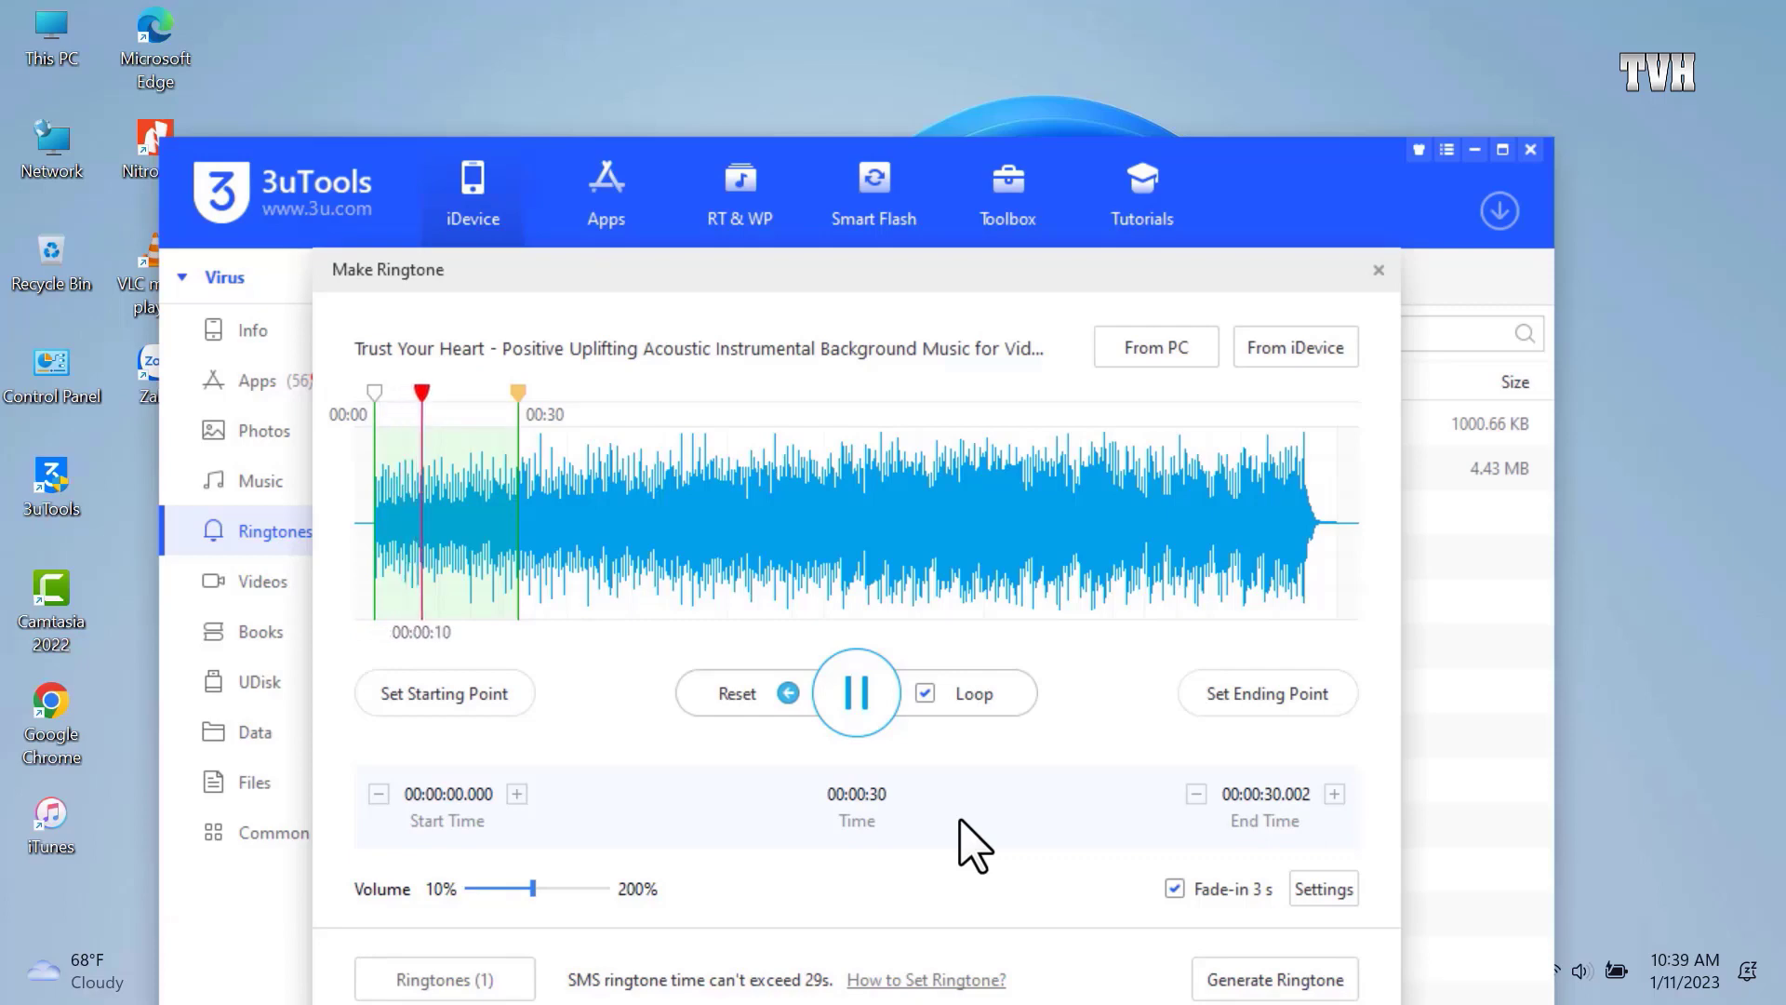
Pause playback, move the clip's markers to about 00:44 for the start and 01:24 for the end, and preview the clip
left_click(862, 699)
left_click_drag(368, 393, 778, 416)
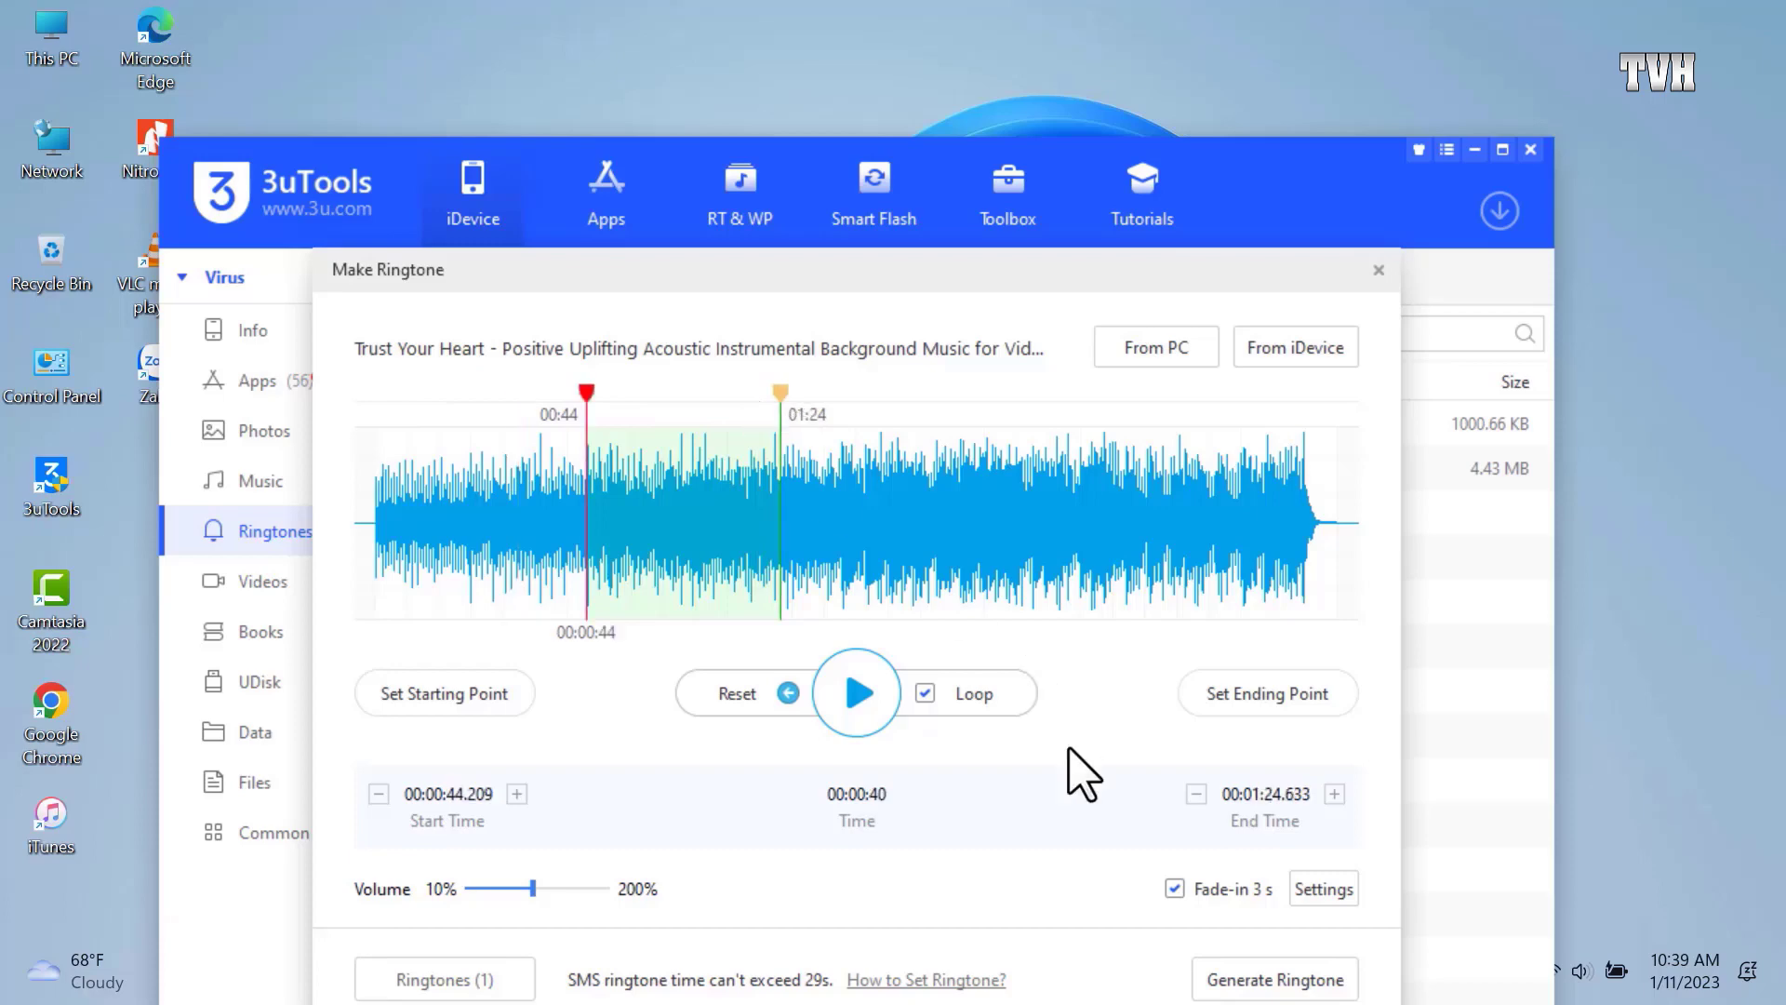
left_click(871, 707)
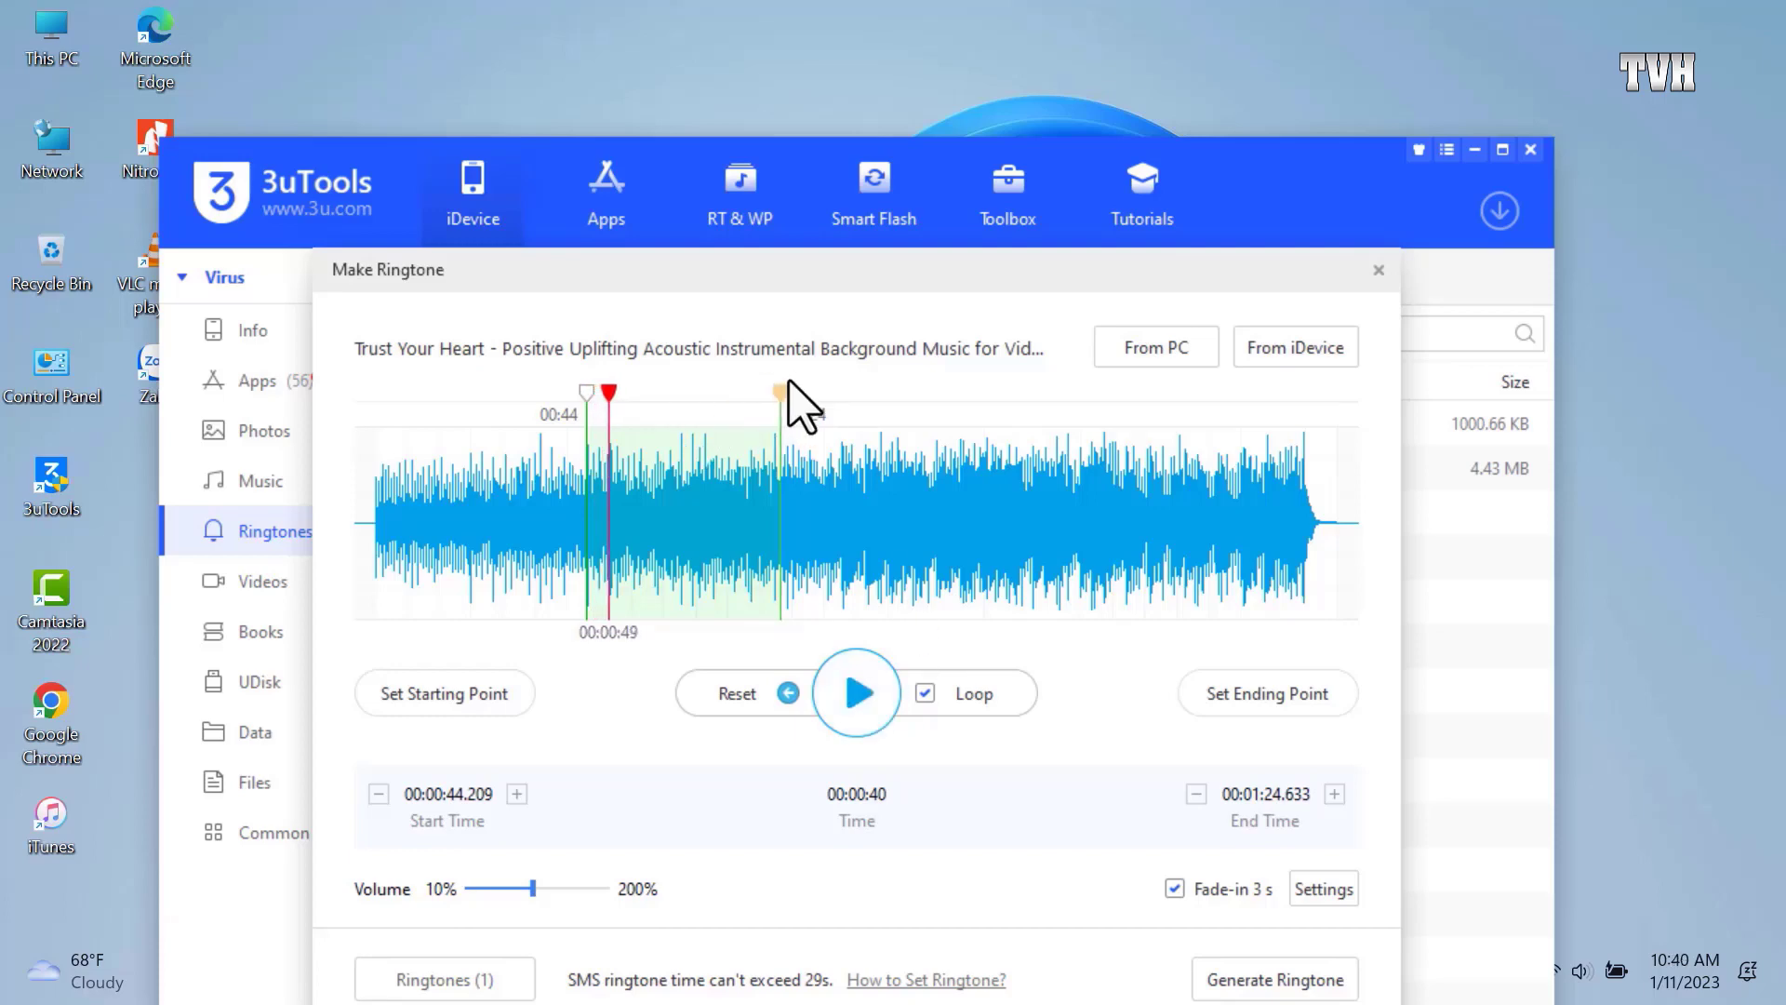
Extend the clip's end marker to about 01:40 and briefly preview the selection
left_click_drag(802, 390, 853, 382)
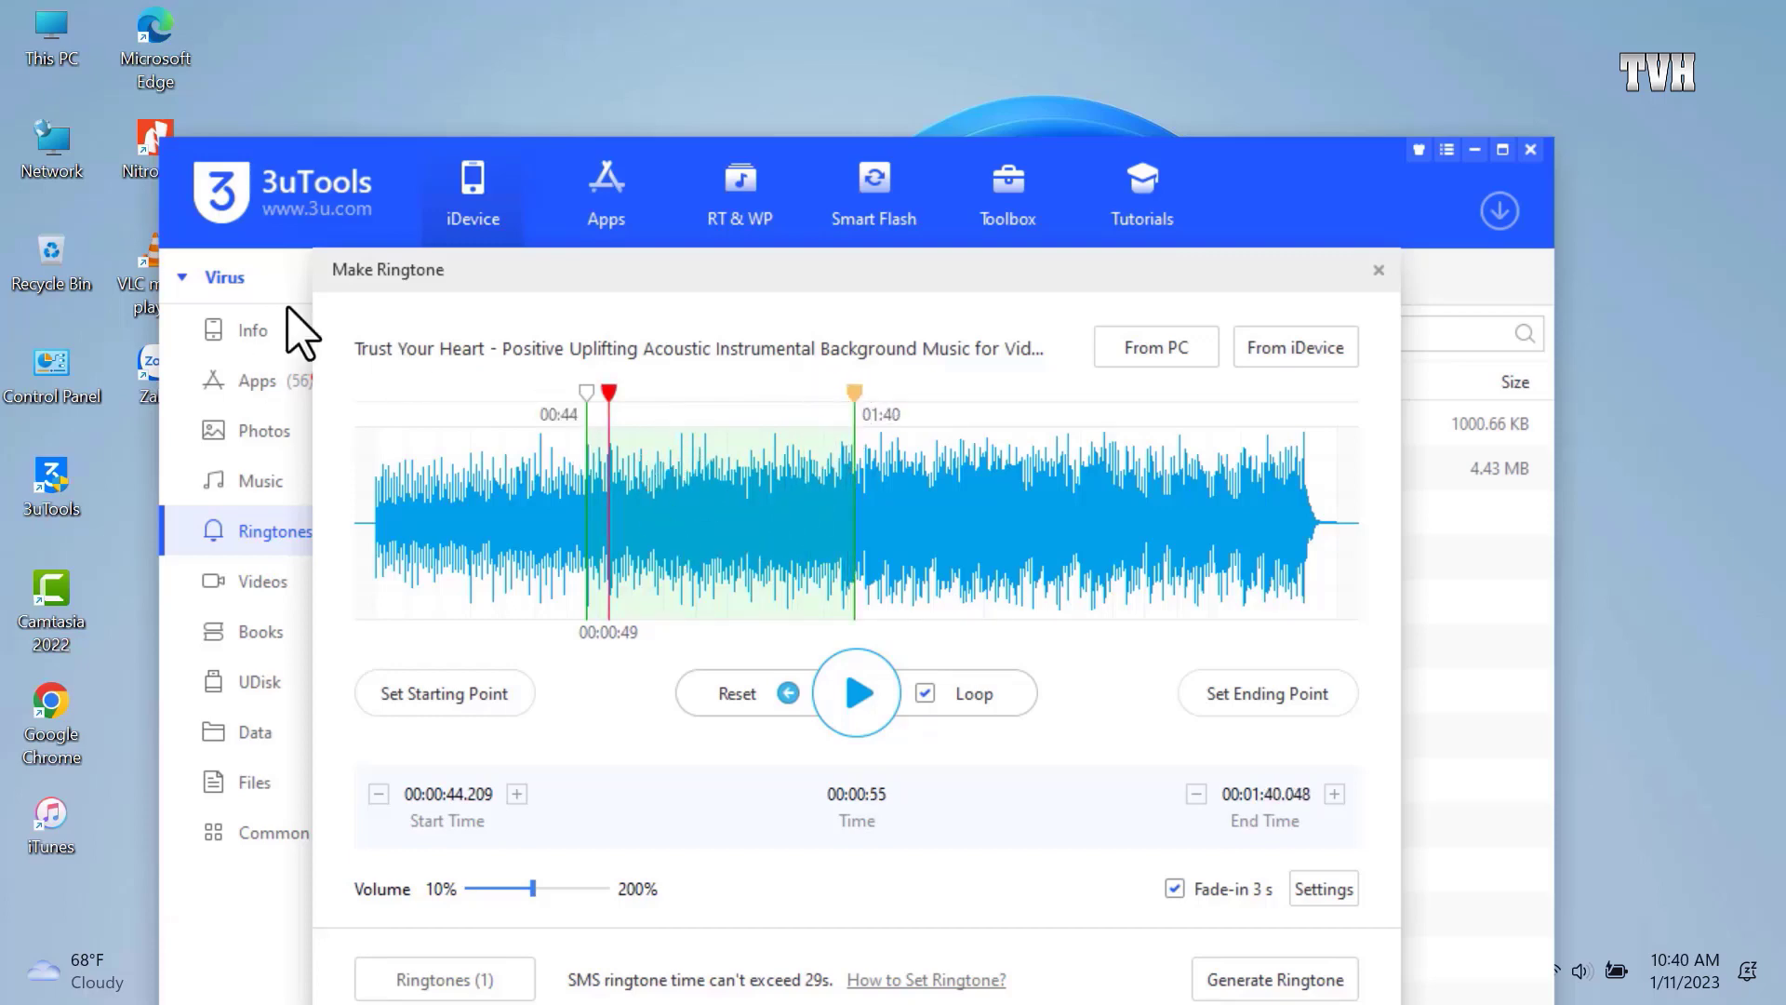
left_click(884, 691)
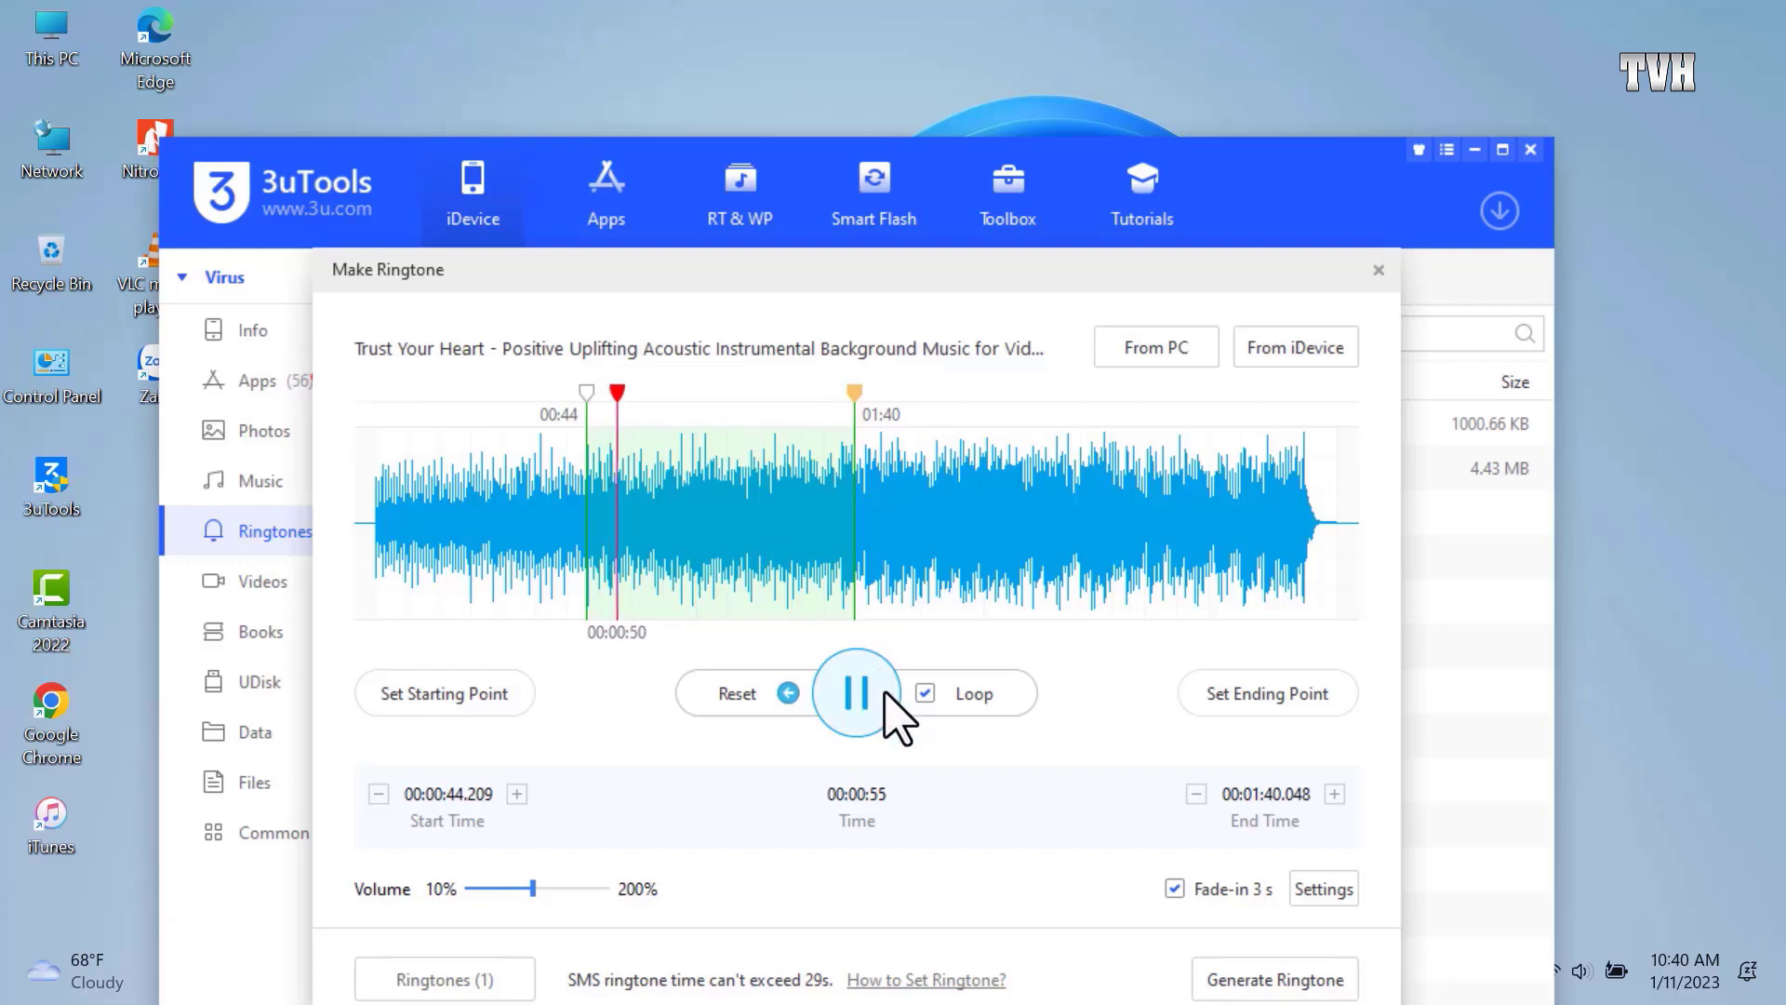
left_click(885, 693)
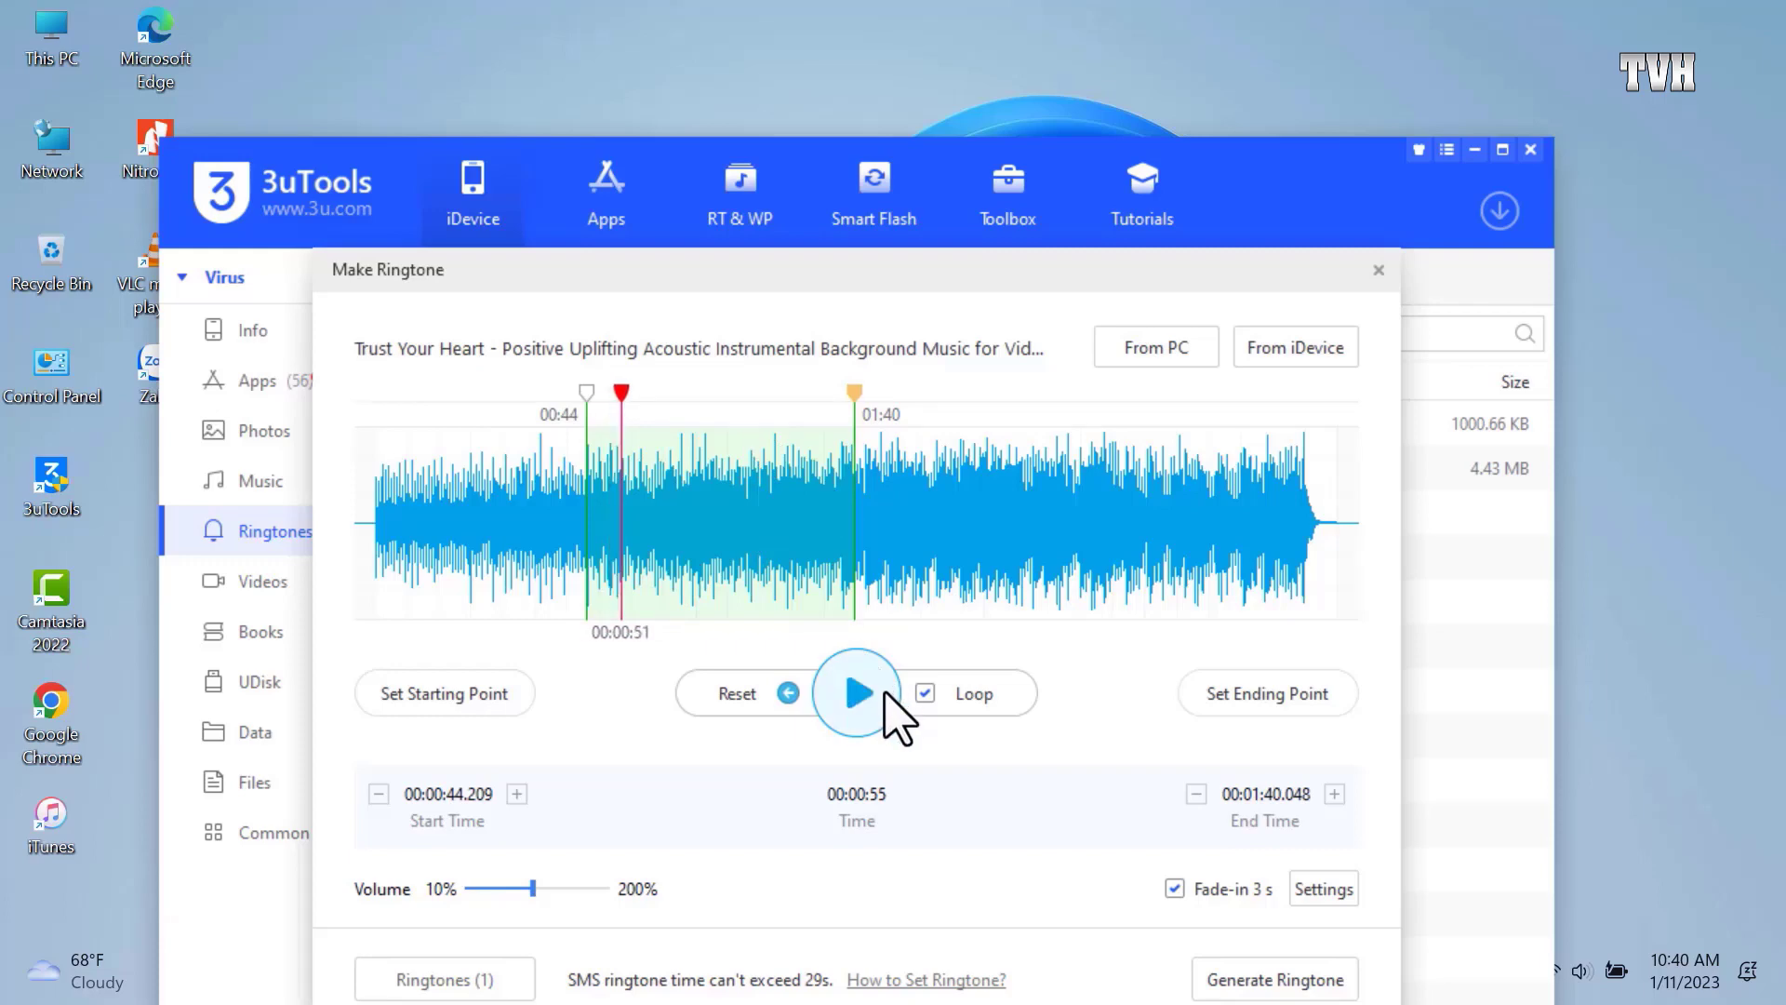
Generate the ringtone from the "Trust Your Heart" clip under its suggested name and import it to the iDevice
left_click(1291, 979)
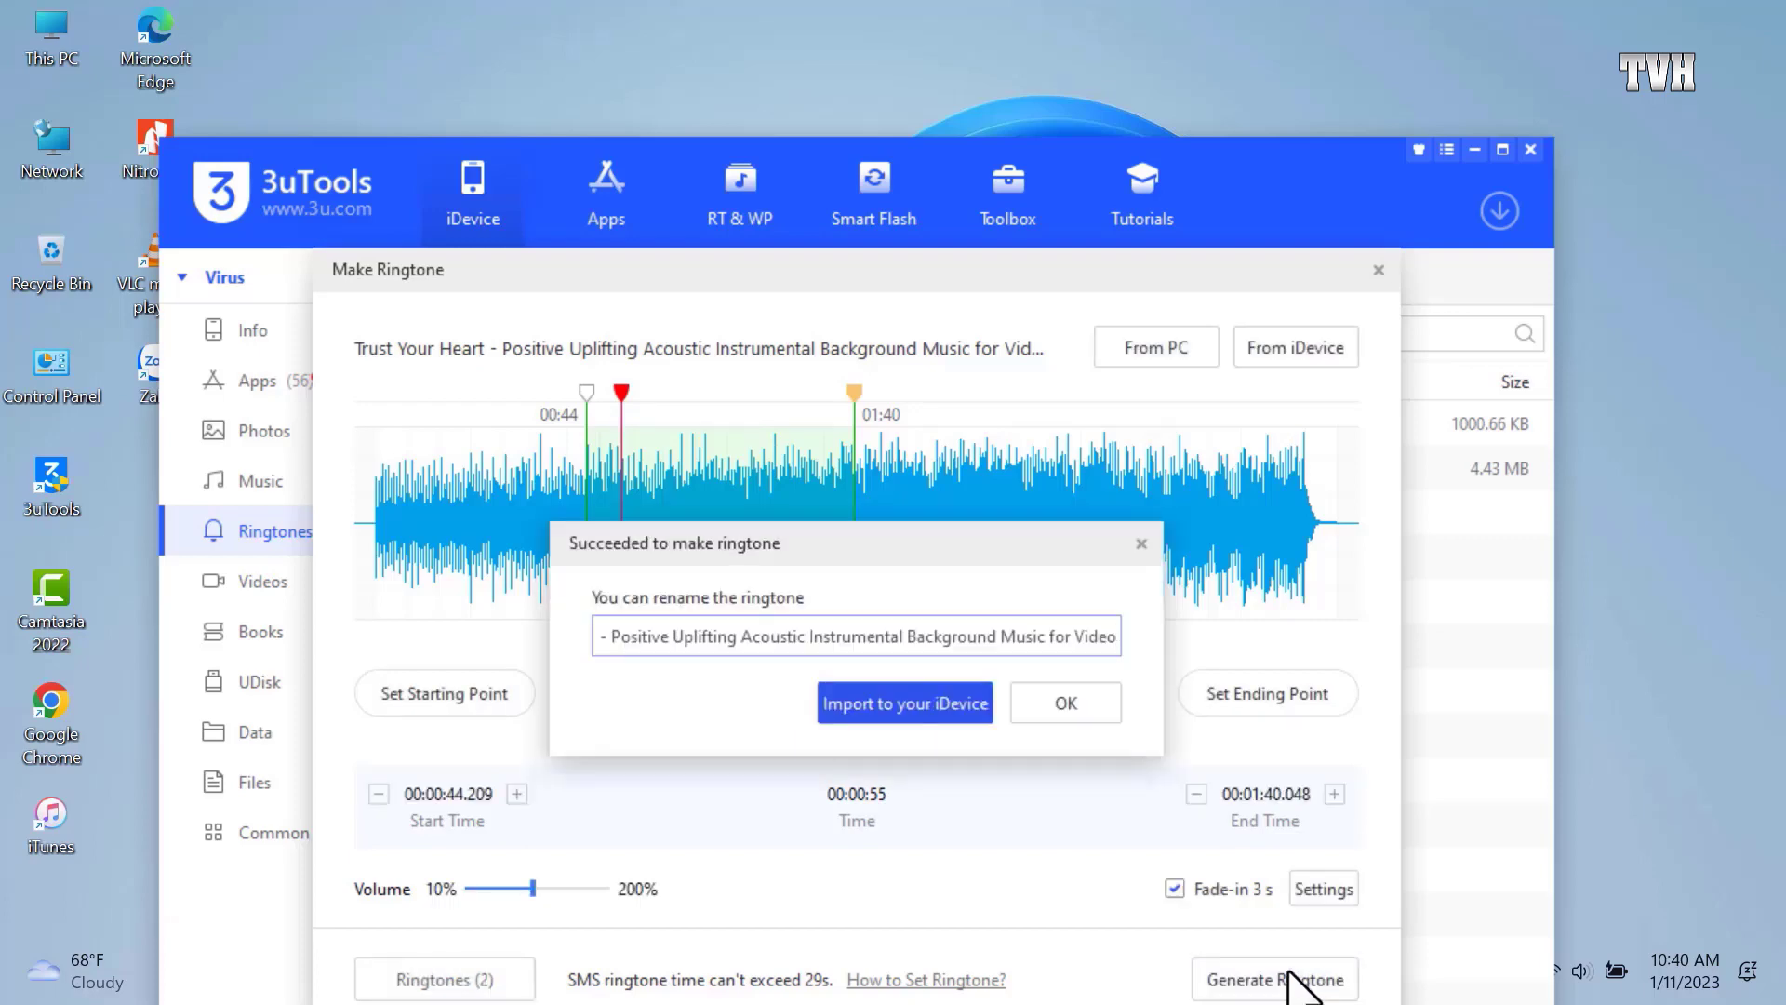
left_click(937, 707)
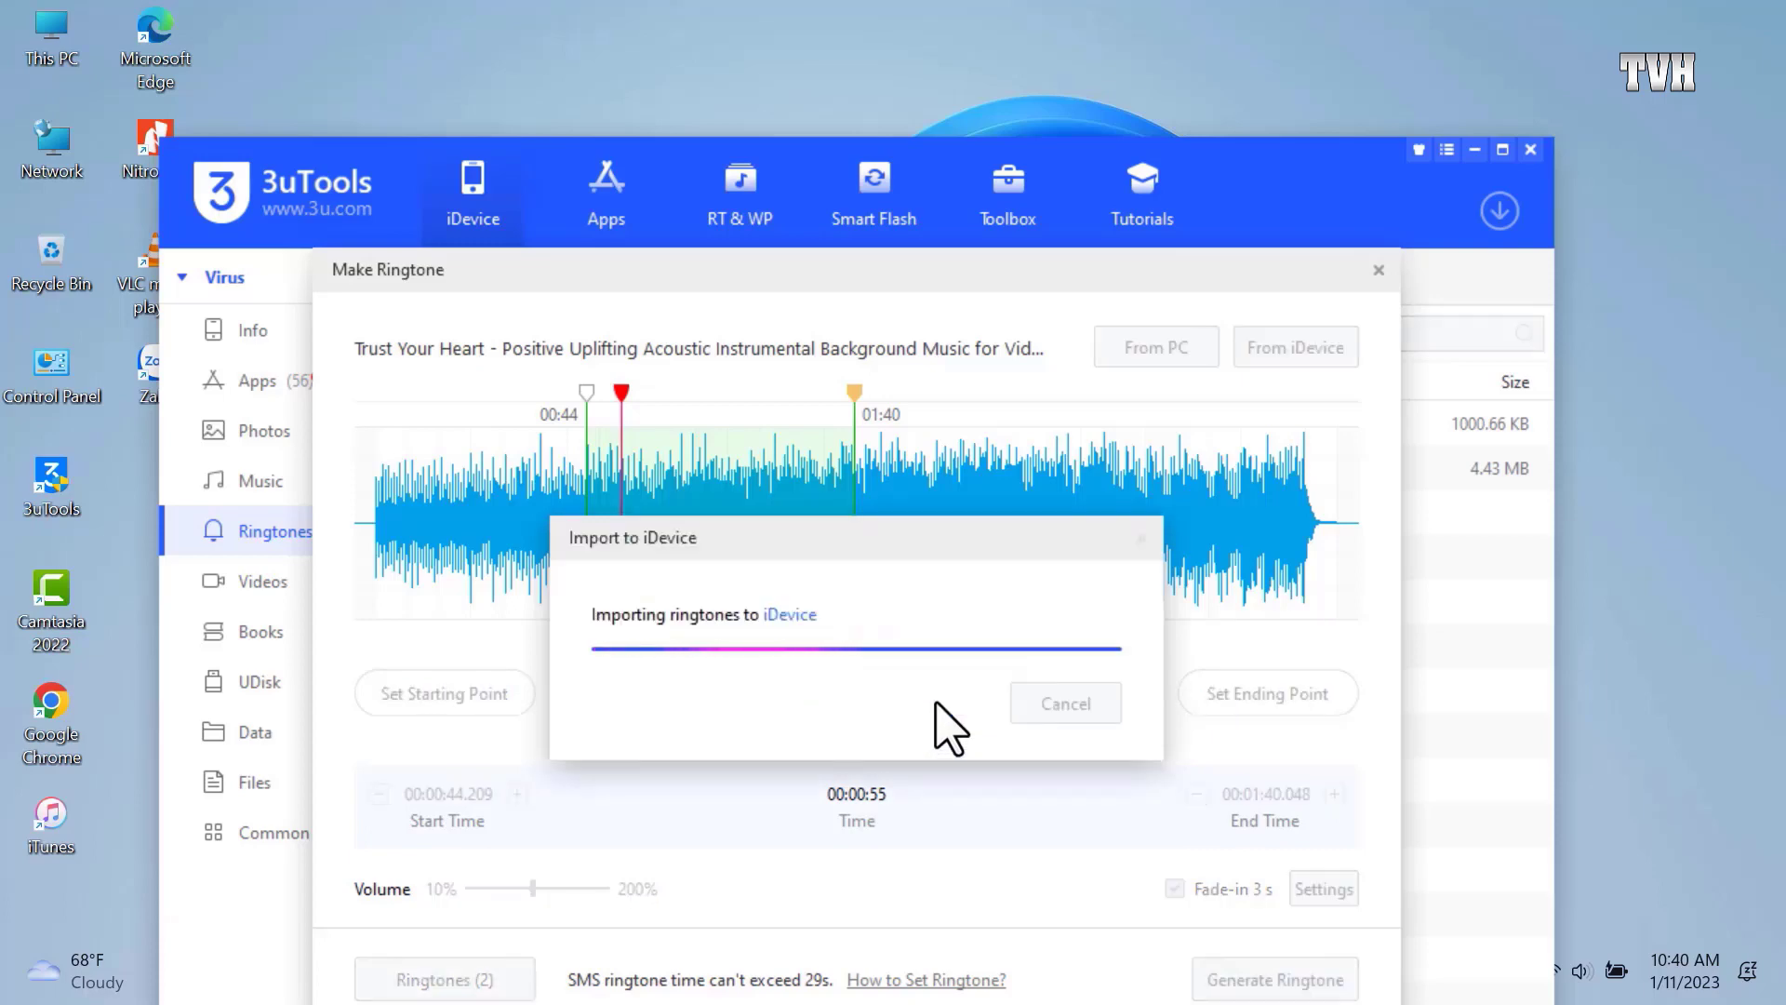
left_click(1096, 714)
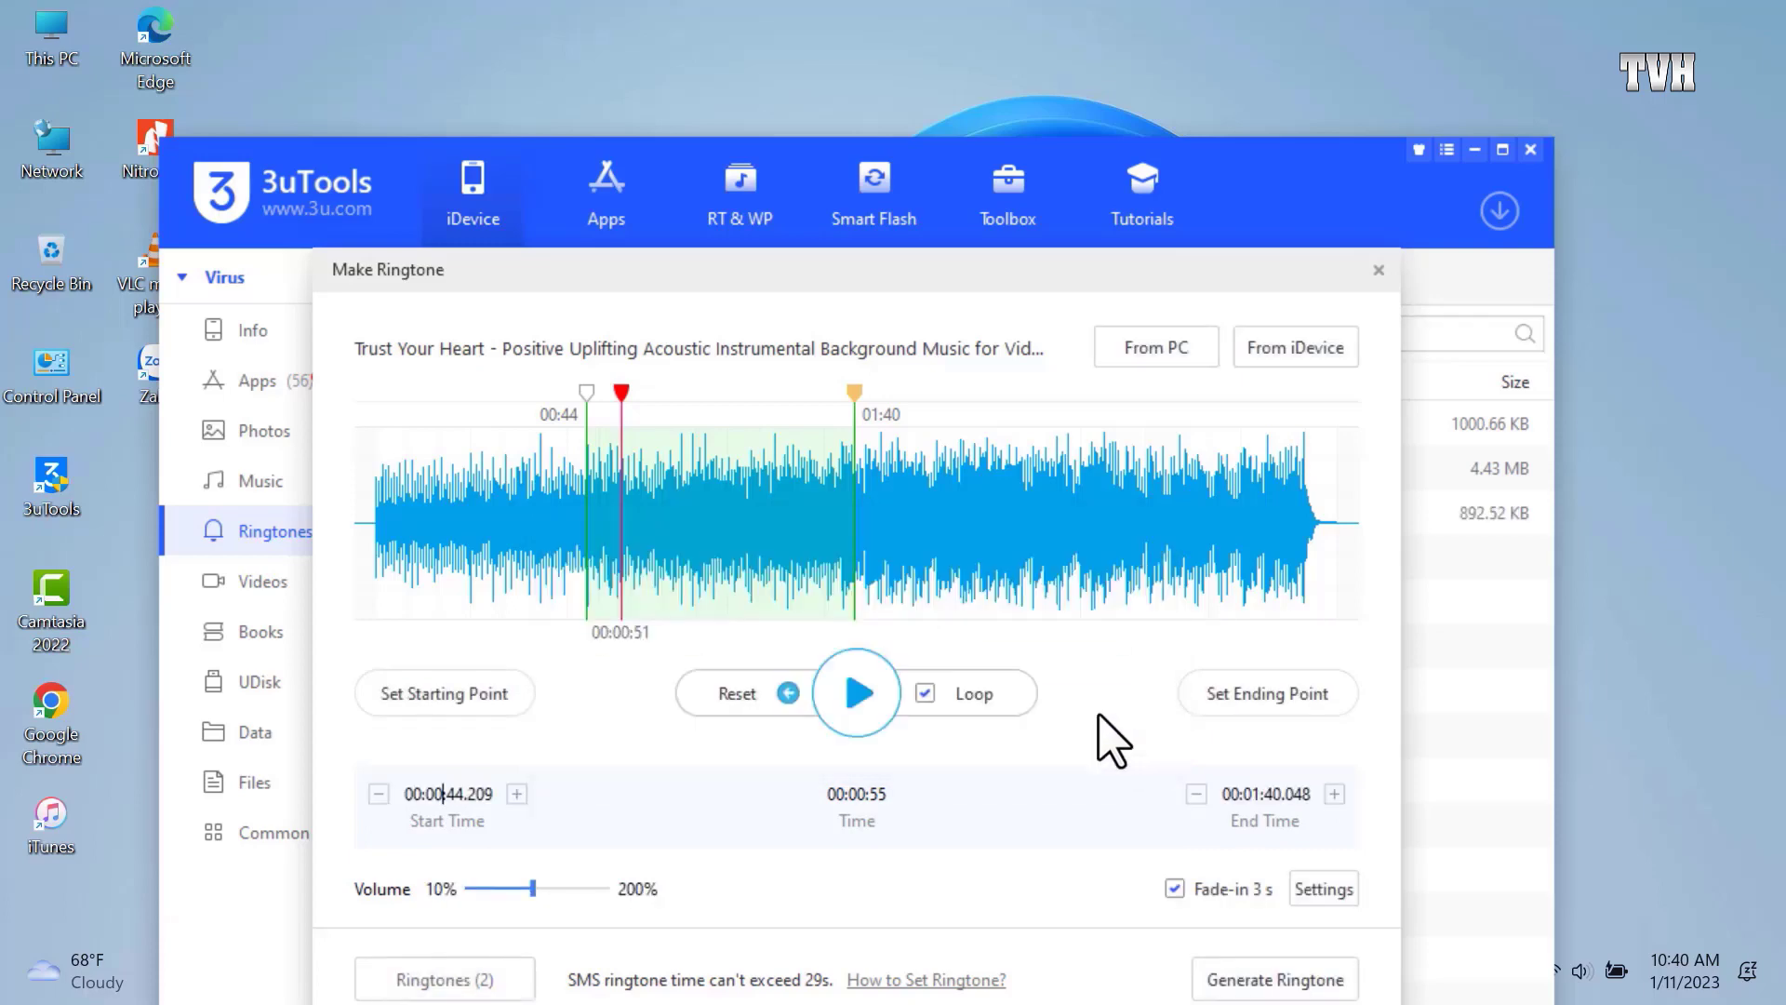